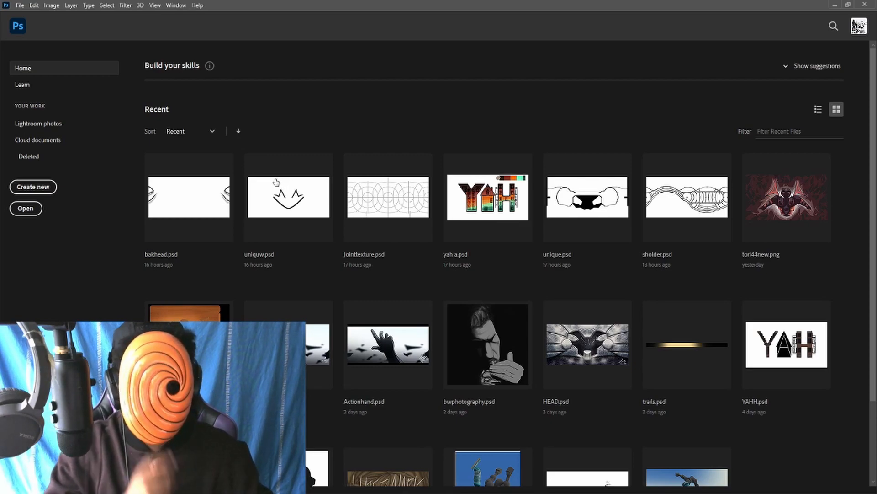
# Open Jointtexture.psd and copy its grid guide layer, Layer 1, into the Untitled-1 document.
pyautogui.click(390, 228)
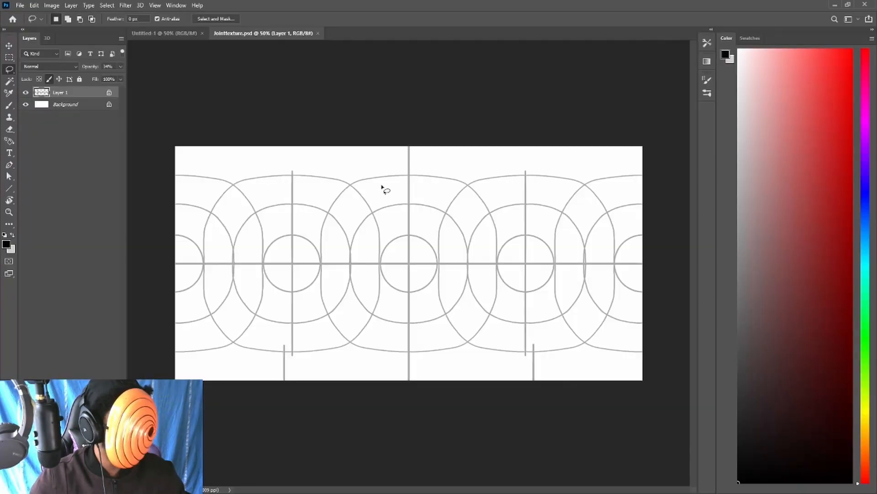
pyautogui.click(65, 117)
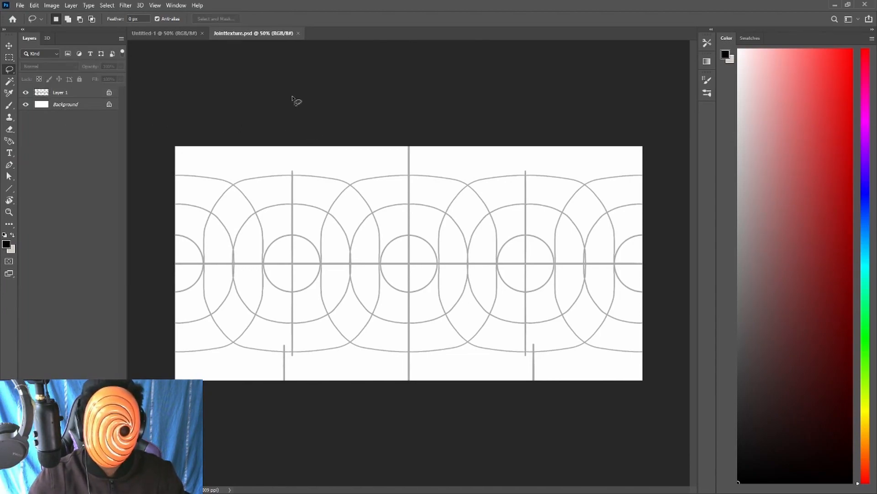
pyautogui.click(89, 93)
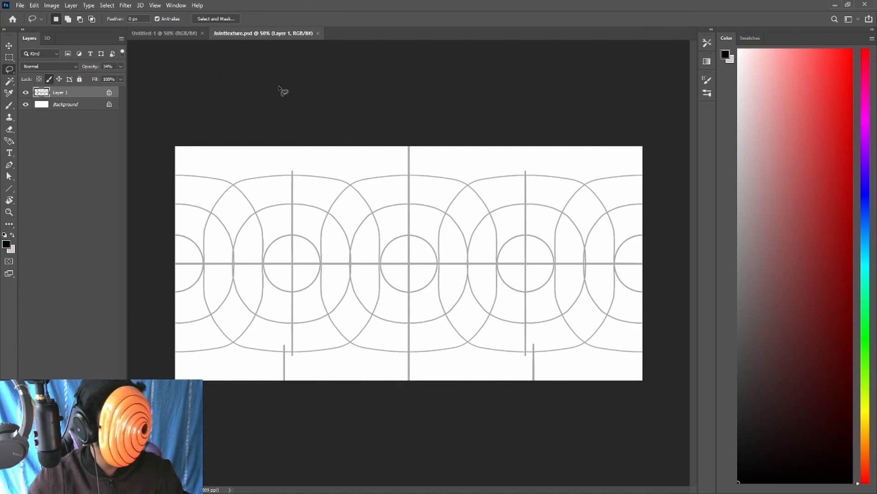
pyautogui.click(167, 33)
pyautogui.hotkey('ctrl', 'v')
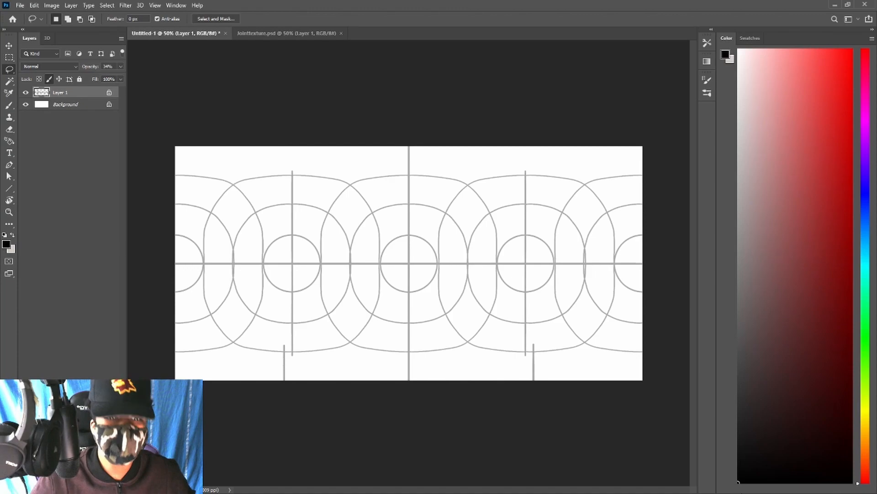
# Add a new empty layer above the grid guide for brush work and narrow the colour area to widen the canvas.
pyautogui.hotkey('ctrl', 'shift', 'alt', 'n')
pyautogui.press('b')
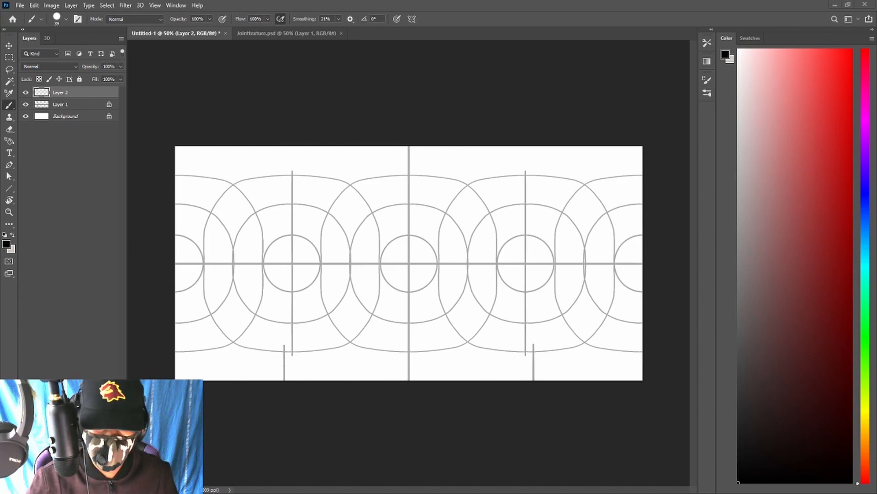
pyautogui.moveTo(714, 227); pyautogui.dragTo(798, 231)
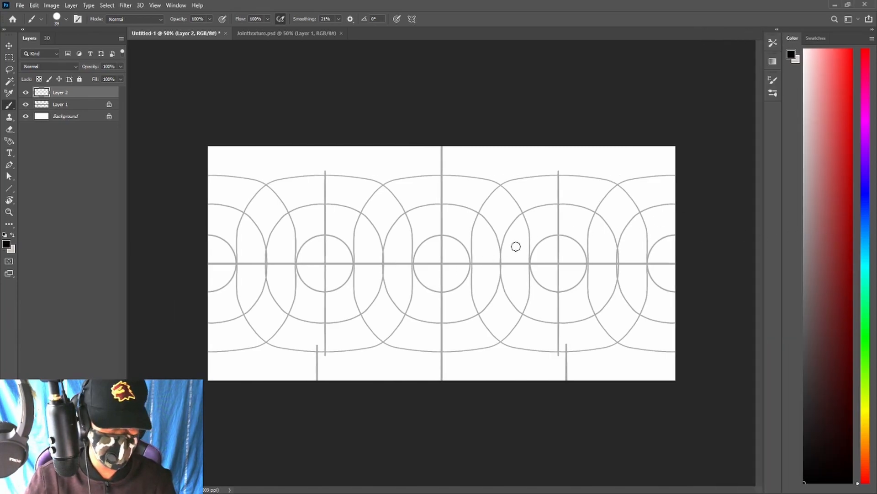
pyautogui.press('z')
pyautogui.moveTo(562, 192); pyautogui.dragTo(579, 189)
pyautogui.press('b')
# Try black brush strokes across the upper part and centre of the grid, undoing each one.
pyautogui.moveTo(749, 126)
pyautogui.mouseDown()
pyautogui.moveTo(537, 146)
pyautogui.moveTo(259, 195)
pyautogui.moveTo(108, 234)
pyautogui.mouseUp()
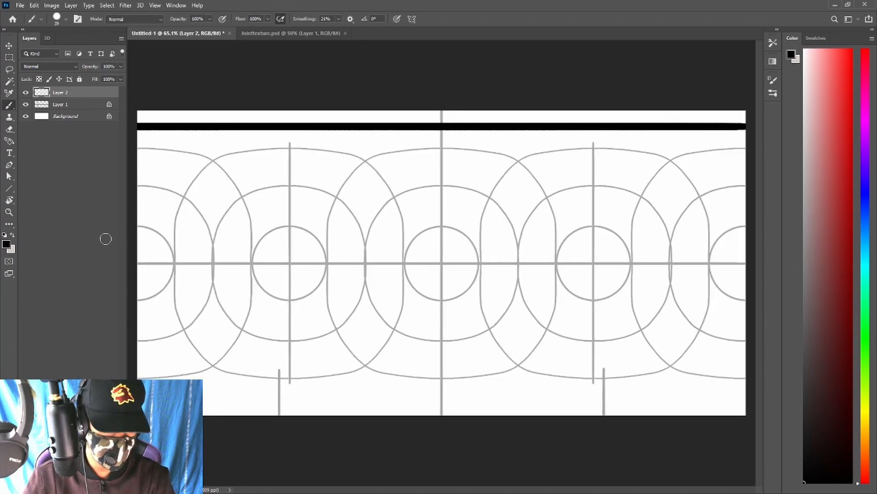
pyautogui.hotkey('ctrl', 'z')
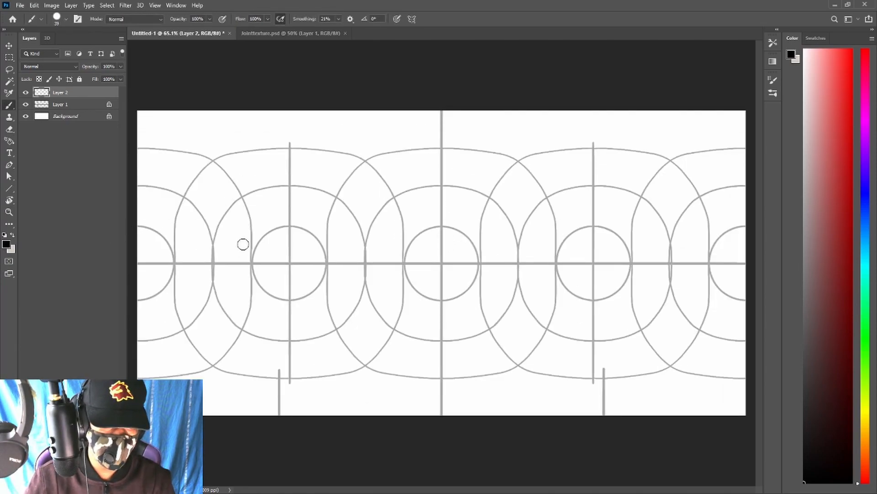
pyautogui.moveTo(133, 137)
pyautogui.mouseDown()
pyautogui.moveTo(182, 163)
pyautogui.moveTo(315, 193)
pyautogui.moveTo(484, 189)
pyautogui.moveTo(751, 130)
pyautogui.mouseUp()
pyautogui.hotkey('ctrl', 'z')
pyautogui.moveTo(378, 159); pyautogui.dragTo(455, 137)
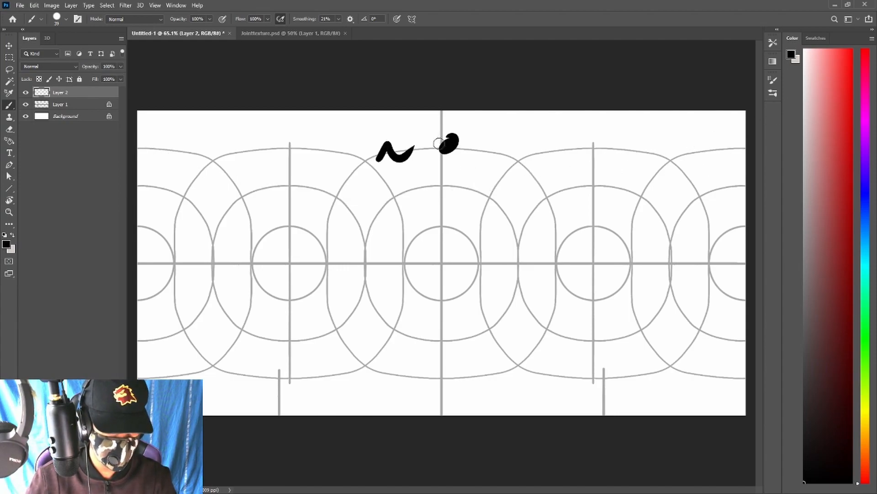
pyautogui.hotkey('ctrl', 'z')
pyautogui.hotkey('ctrl', 'z')
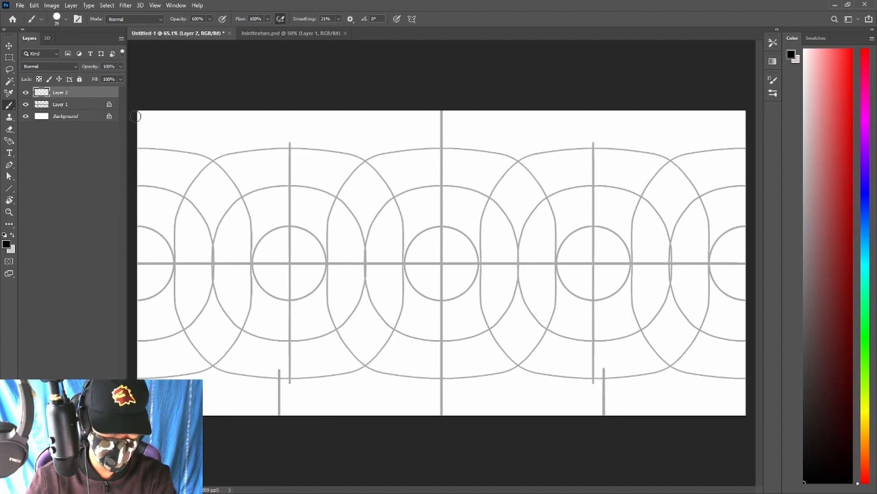
pyautogui.moveTo(136, 111)
pyautogui.mouseDown()
pyautogui.moveTo(320, 128)
pyautogui.moveTo(435, 116)
pyautogui.moveTo(603, 126)
pyautogui.moveTo(791, 122)
pyautogui.mouseUp()
pyautogui.hotkey('ctrl', 'z')
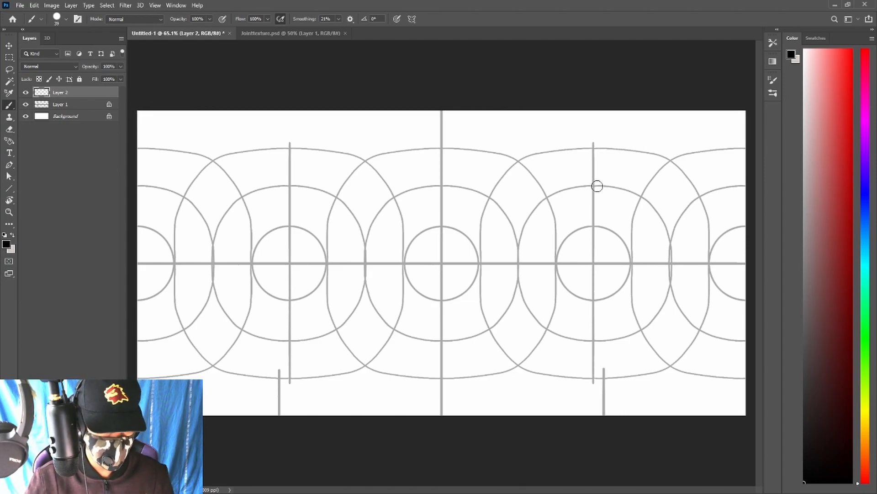
pyautogui.moveTo(363, 153)
pyautogui.mouseDown()
pyautogui.moveTo(251, 342)
pyautogui.moveTo(350, 154)
pyautogui.mouseUp()
pyautogui.hotkey('ctrl', 'z')
pyautogui.moveTo(417, 189); pyautogui.dragTo(502, 277)
pyautogui.hotkey('ctrl', 'z')
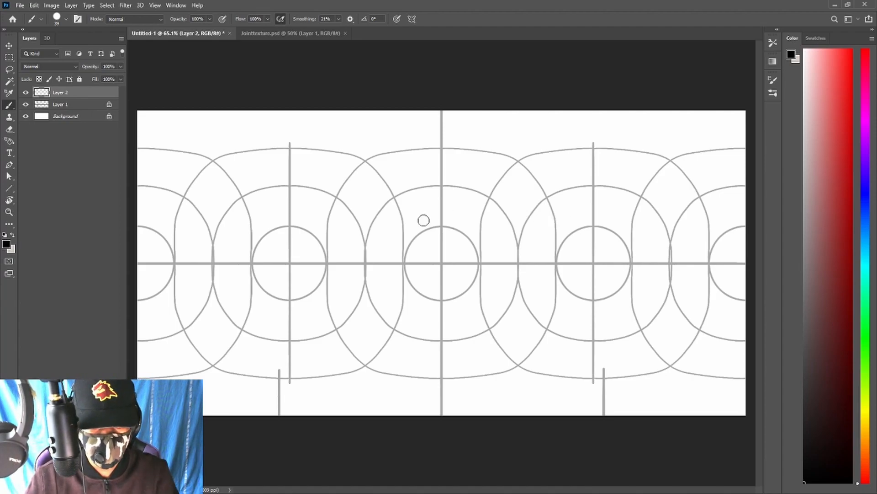
# Set the new 3D object to Mesh From Preset with the Sphere shape.
pyautogui.click(47, 38)
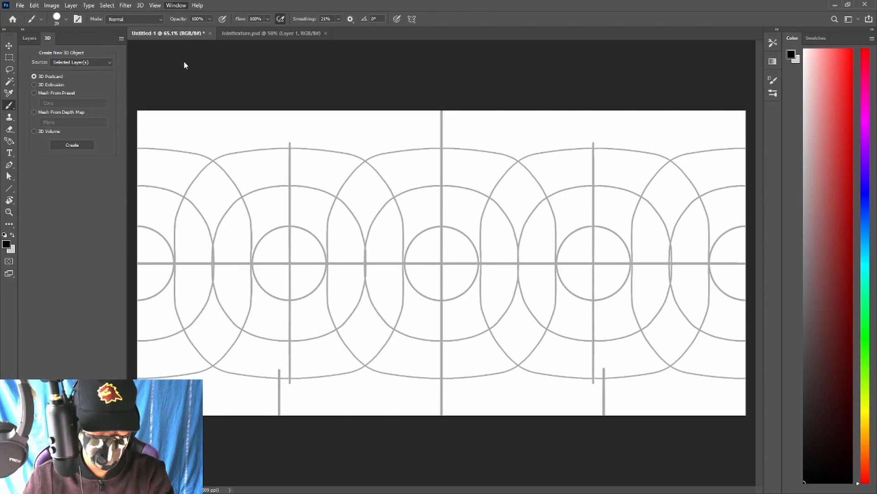
pyautogui.click(31, 38)
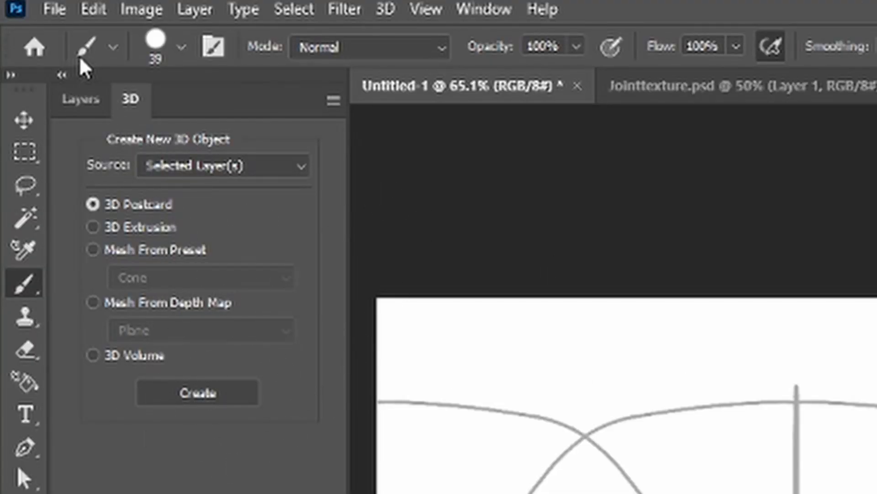
pyautogui.click(130, 251)
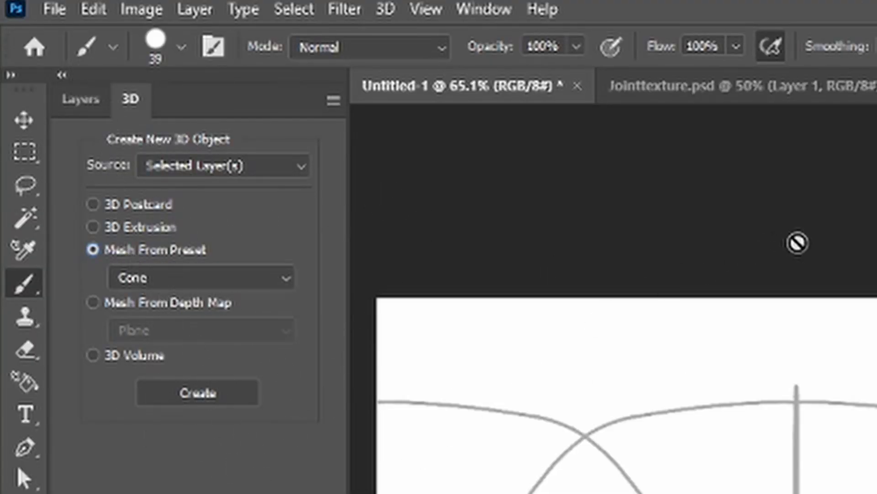
pyautogui.click(256, 278)
pyautogui.click(201, 480)
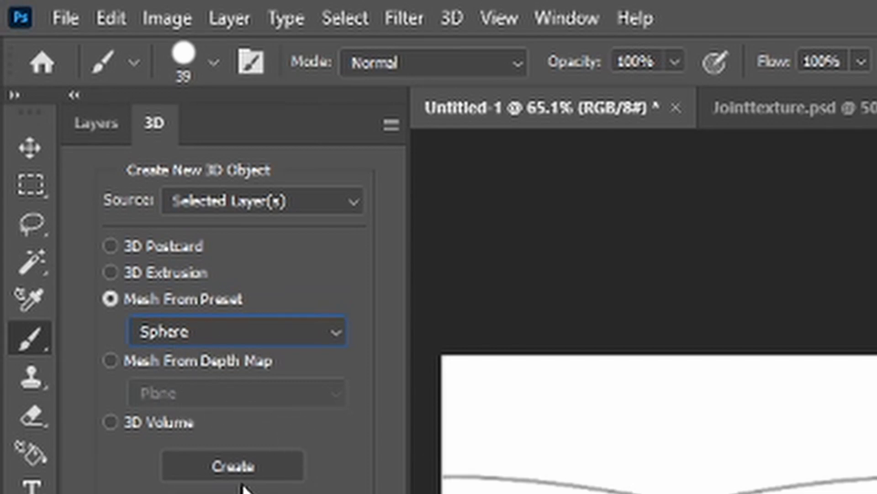
# Create the sphere mesh from the drawing layer and the grid guide layer.
pyautogui.click(64, 95)
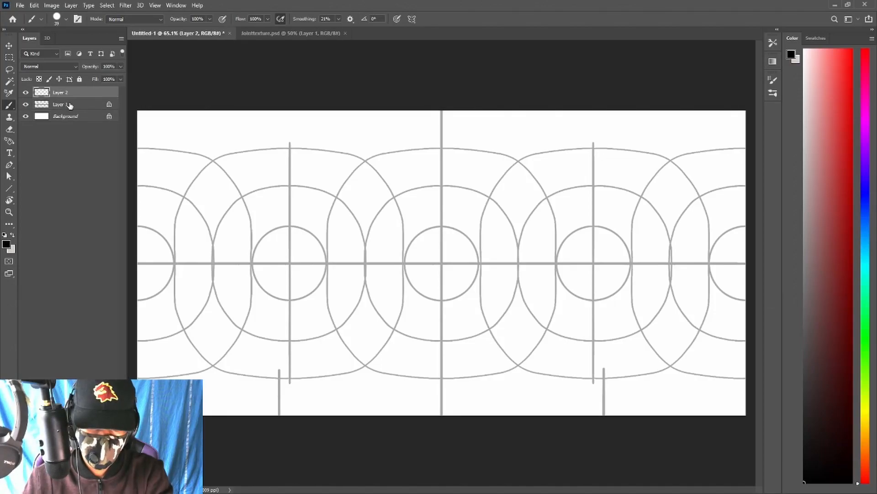
pyautogui.keyDown('shift'); pyautogui.click(79, 105); pyautogui.keyUp('shift')
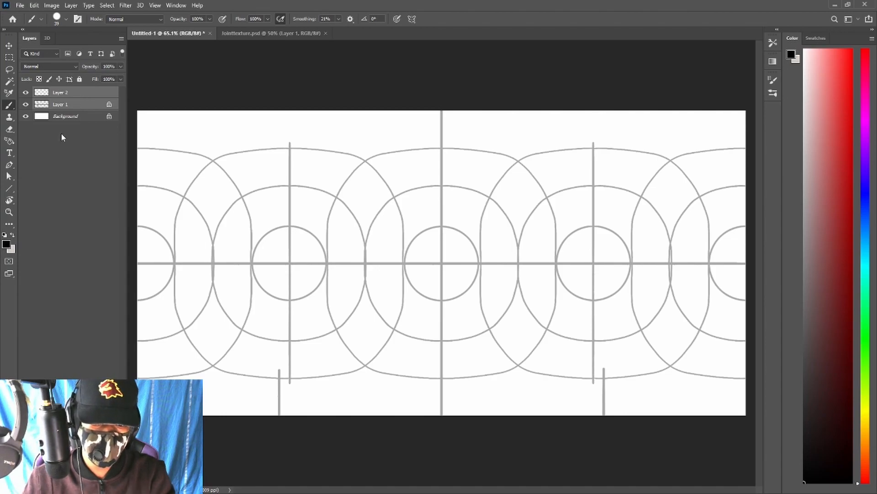
pyautogui.click(47, 38)
pyautogui.click(30, 39)
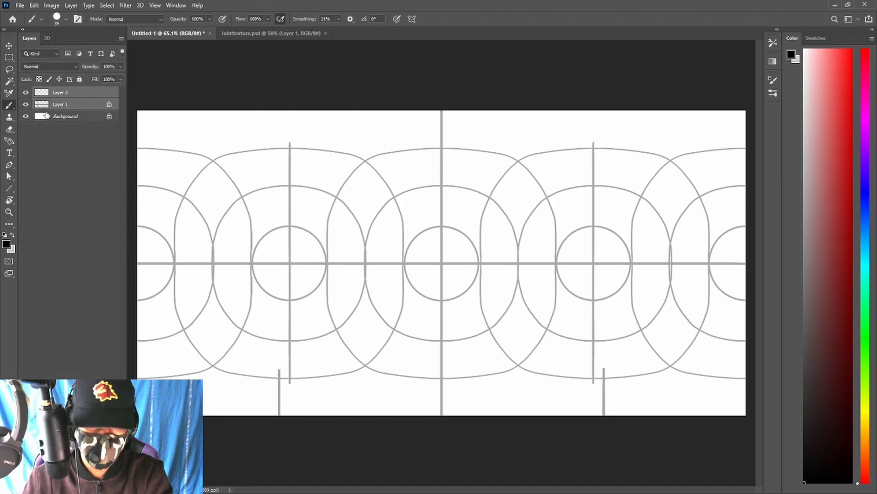
pyautogui.click(61, 117)
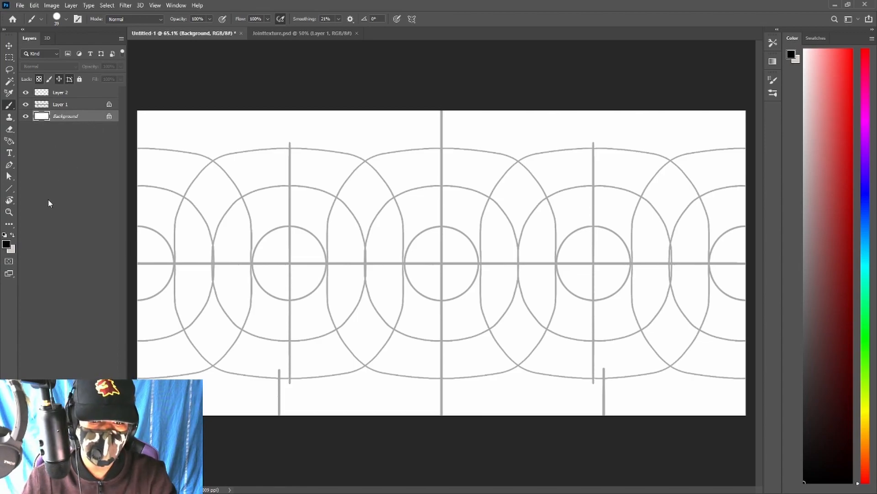
pyautogui.click(84, 144)
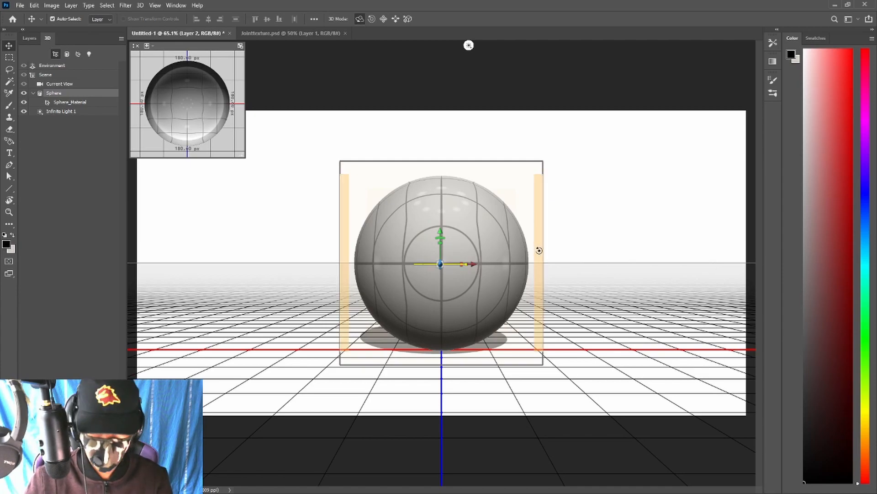
# Undo the sphere mesh creation and redo it.
pyautogui.moveTo(617, 249)
pyautogui.mouseDown()
pyautogui.moveTo(570, 253)
pyautogui.moveTo(599, 245)
pyautogui.moveTo(605, 257)
pyautogui.mouseUp()
pyautogui.hotkey('ctrl', 'z')
pyautogui.hotkey('ctrl', 'z')
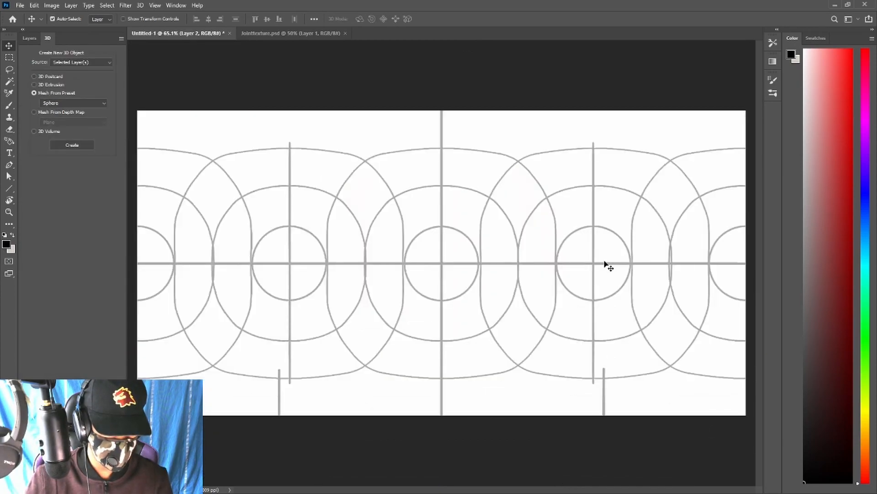
pyautogui.hotkey('ctrl', 'shift', 'z')
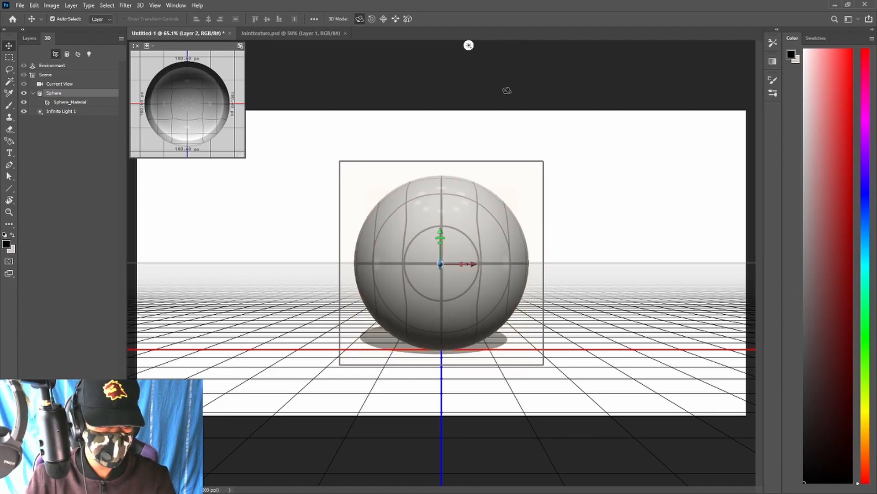
# Adjust the direction of Infinite Light 1 to illuminate the front of the sphere evenly.
pyautogui.click(469, 46)
pyautogui.moveTo(459, 110)
pyautogui.mouseDown()
pyautogui.moveTo(459, 188)
pyautogui.moveTo(463, 141)
pyautogui.mouseUp()
pyautogui.moveTo(444, 268); pyautogui.dragTo(447, 256)
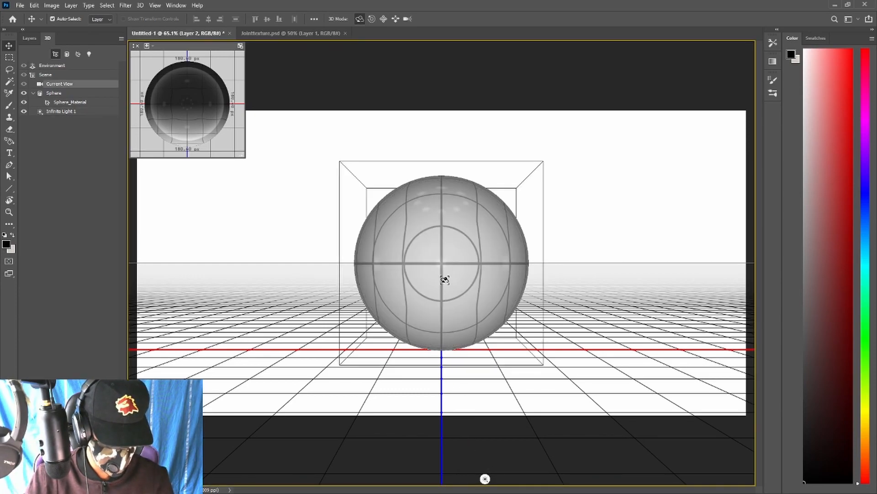
pyautogui.click(444, 278)
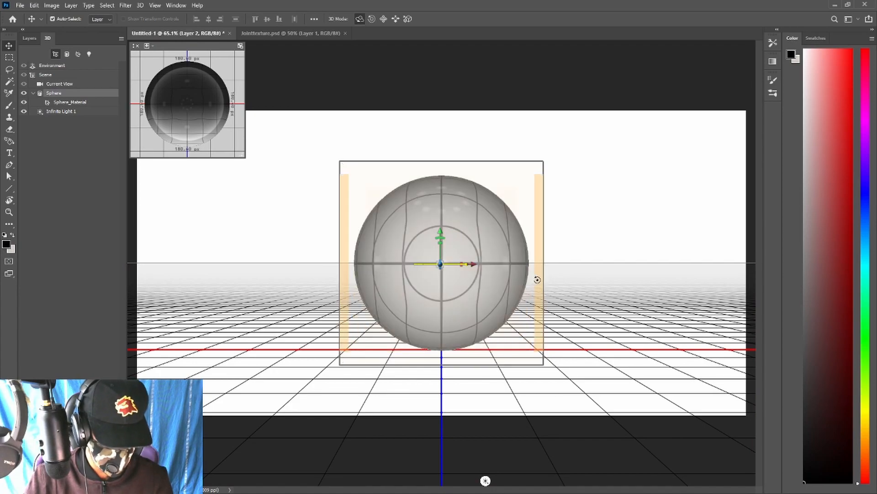
pyautogui.click(493, 264)
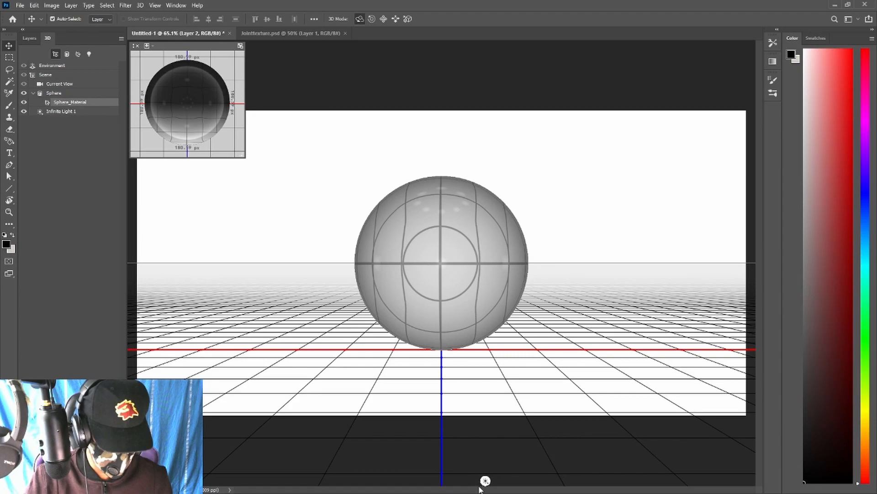
pyautogui.click(486, 481)
pyautogui.moveTo(441, 264); pyautogui.dragTo(442, 249)
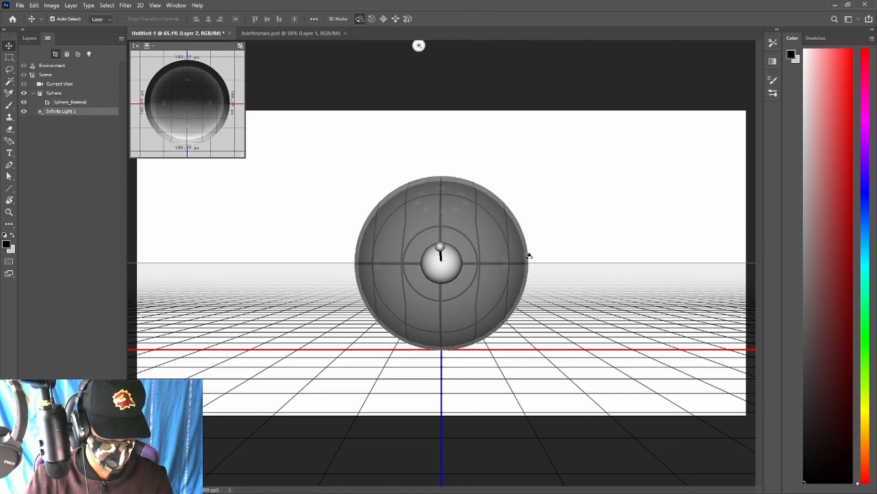
pyautogui.click(530, 251)
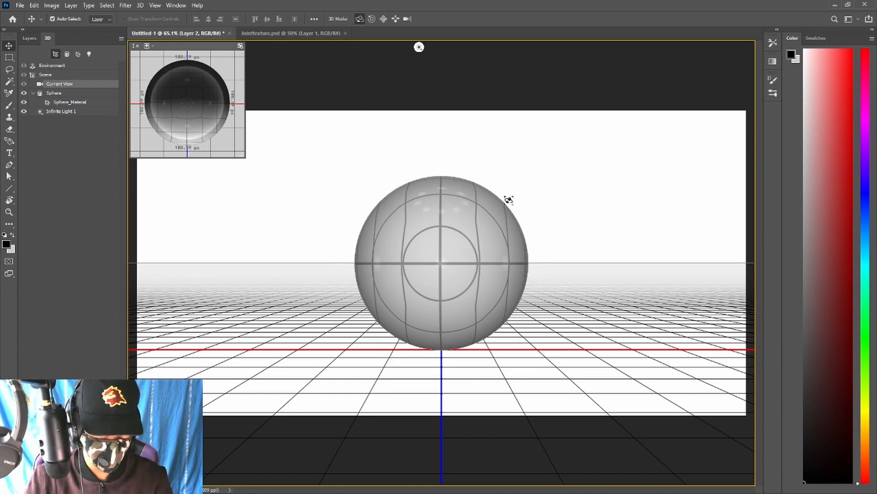
# Select the sphere and rotate it in 3D to show how the grid wraps around its surface.
pyautogui.click(515, 240)
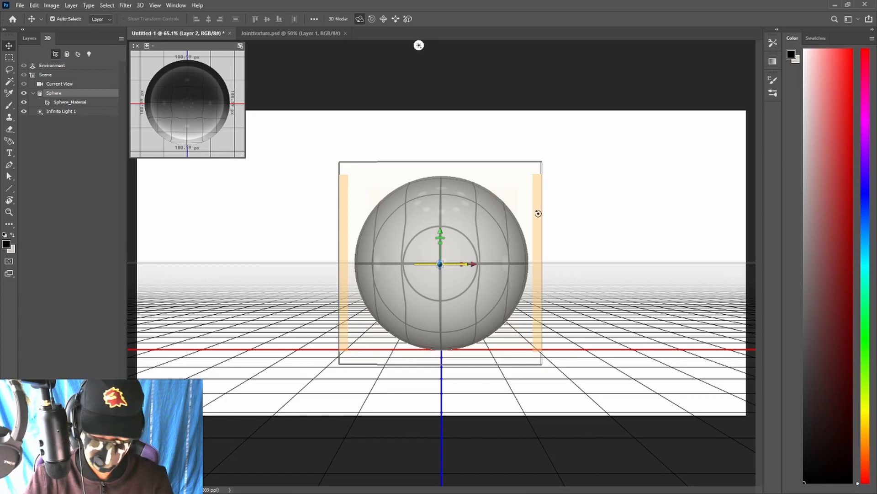
pyautogui.moveTo(539, 213); pyautogui.dragTo(549, 253)
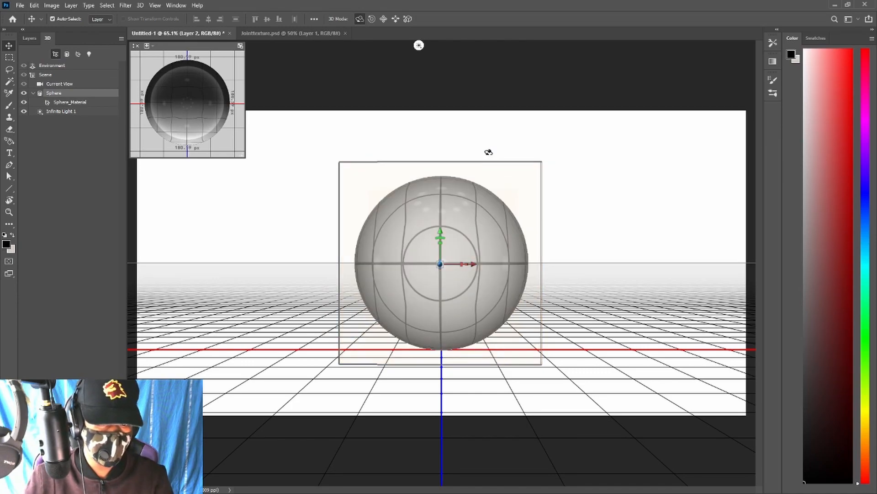
pyautogui.moveTo(462, 164); pyautogui.dragTo(446, 288)
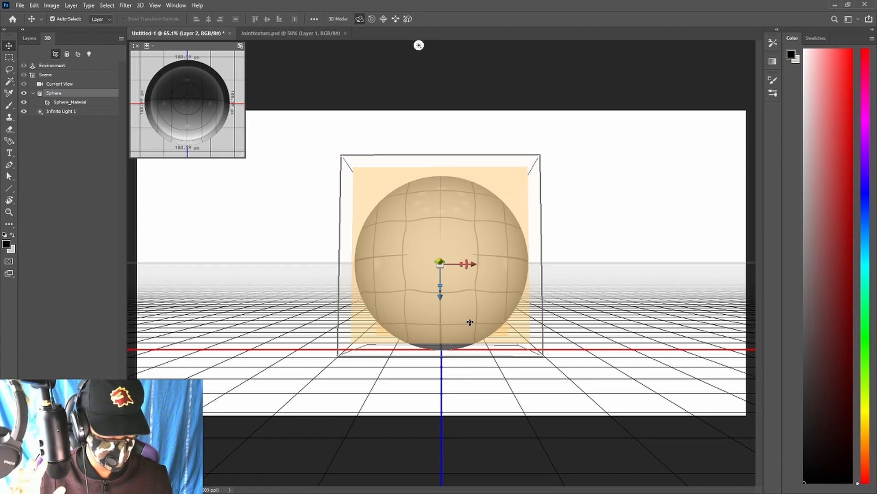
pyautogui.moveTo(540, 261)
pyautogui.mouseDown()
pyautogui.moveTo(470, 200)
pyautogui.moveTo(321, 255)
pyautogui.moveTo(656, 244)
pyautogui.moveTo(508, 256)
pyautogui.moveTo(390, 288)
pyautogui.moveTo(533, 270)
pyautogui.moveTo(539, 277)
pyautogui.moveTo(520, 348)
pyautogui.moveTo(505, 103)
pyautogui.moveTo(506, 186)
pyautogui.moveTo(505, 151)
pyautogui.mouseUp()
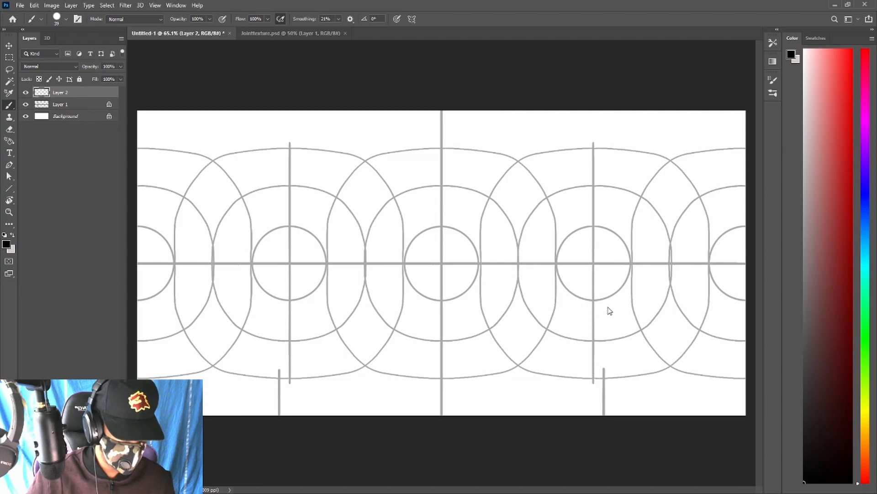
# Switch to the textured brush preset and reduce its size to 23 px for drawing on Layer 2.
pyautogui.press('.')
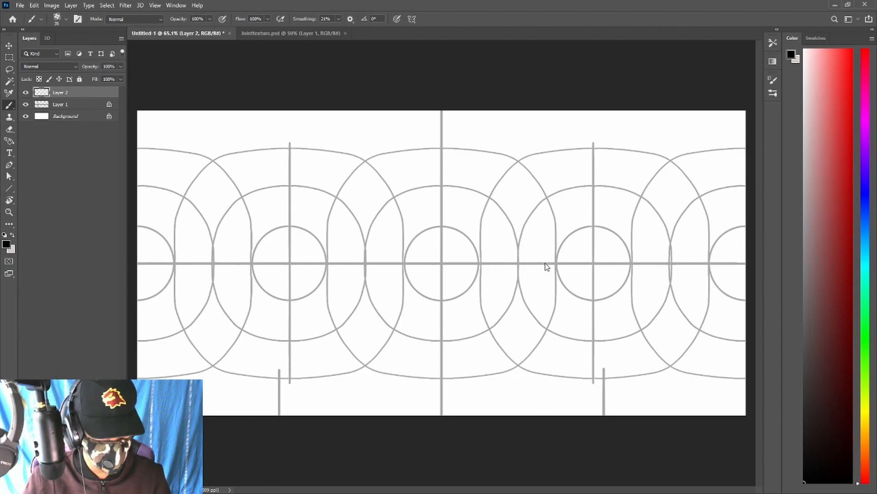
pyautogui.press('[')
pyautogui.press('[')
pyautogui.press('[')
pyautogui.press('[')
pyautogui.press('[')
pyautogui.press('[')
pyautogui.press('[')
pyautogui.press('[')
pyautogui.press('[')
pyautogui.press('[')
pyautogui.press('[')
pyautogui.press('[')
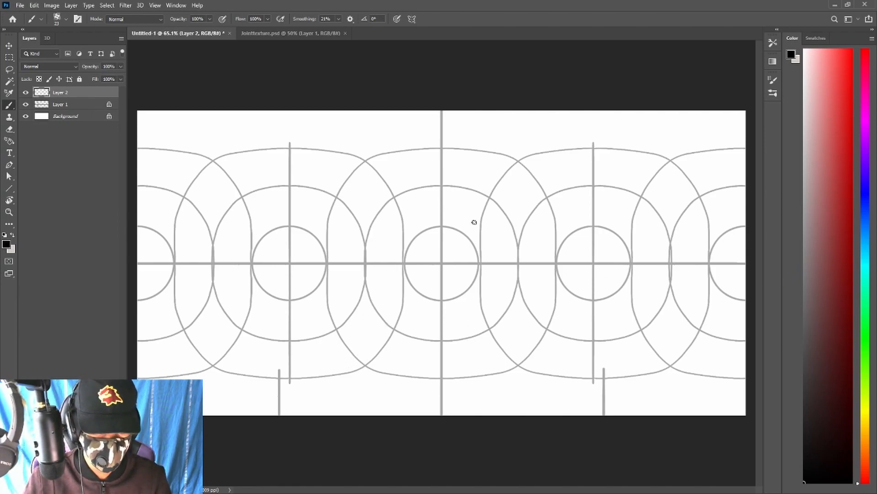
pyautogui.click(89, 298)
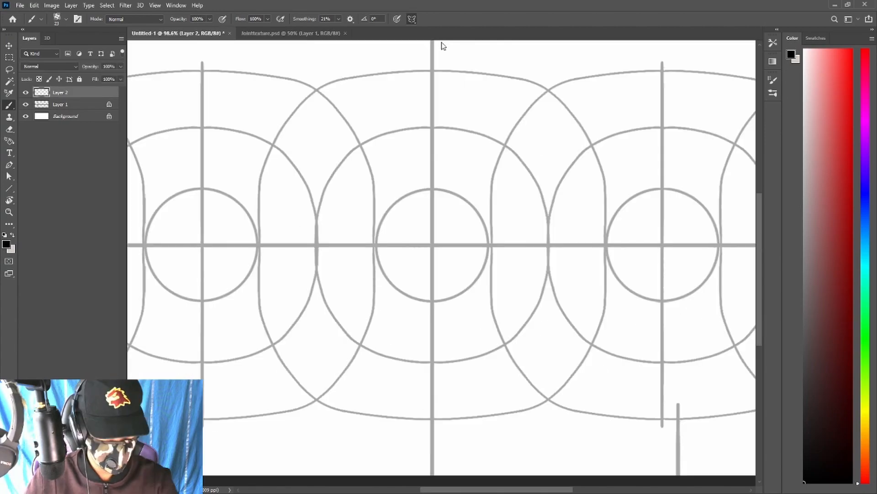
# Draw mirrored slanted oval eyes with small pupils on Layer 2, on either side of the central grid circle.
pyautogui.click(444, 56)
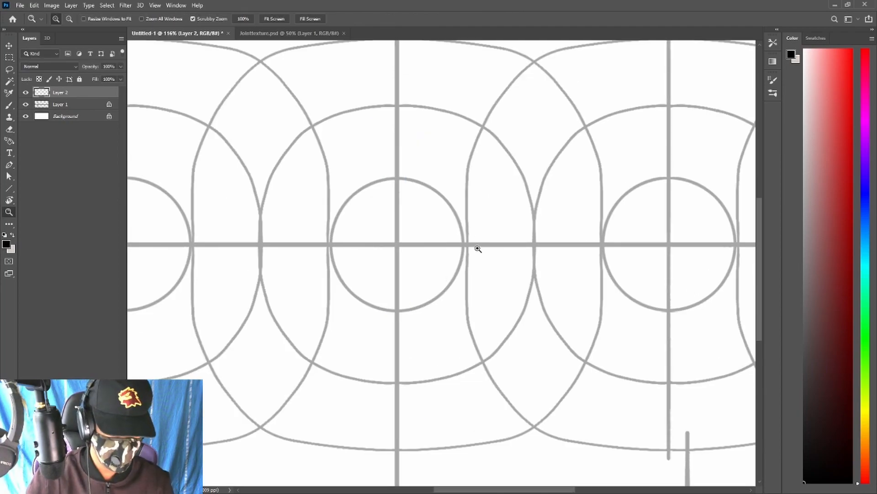
pyautogui.moveTo(495, 242); pyautogui.dragTo(508, 238)
pyautogui.press('b')
pyautogui.moveTo(459, 217)
pyautogui.mouseDown()
pyautogui.moveTo(435, 251)
pyautogui.moveTo(450, 219)
pyautogui.moveTo(464, 229)
pyautogui.moveTo(506, 208)
pyautogui.moveTo(475, 243)
pyautogui.moveTo(468, 231)
pyautogui.mouseUp()
pyautogui.hotkey('ctrl', 'z')
pyautogui.press('z')
pyautogui.moveTo(501, 260)
pyautogui.mouseDown()
pyautogui.moveTo(468, 289)
pyautogui.moveTo(490, 272)
pyautogui.moveTo(481, 235)
pyautogui.moveTo(452, 284)
pyautogui.moveTo(512, 246)
pyautogui.mouseUp()
pyautogui.press('e')
pyautogui.press('z')
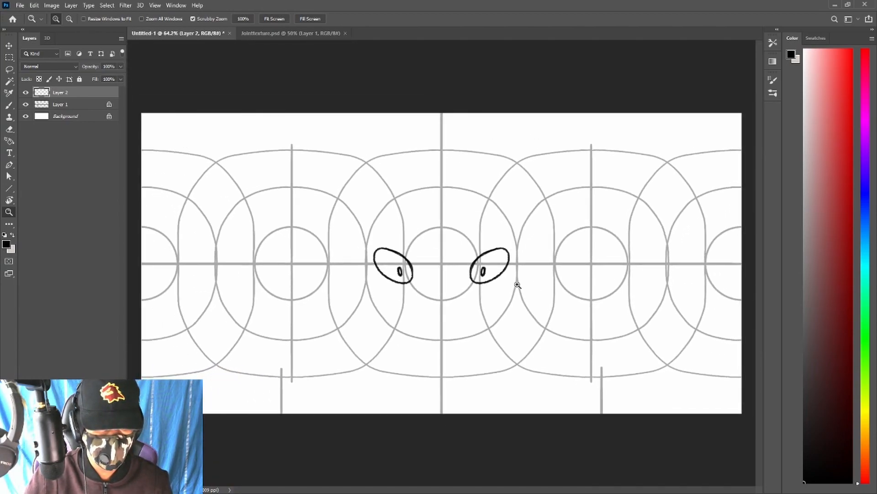
# Preview the eyes from Layer 2 on a sphere mesh, rotate it, and undo the mesh creation.
pyautogui.click(48, 40)
pyautogui.click(72, 145)
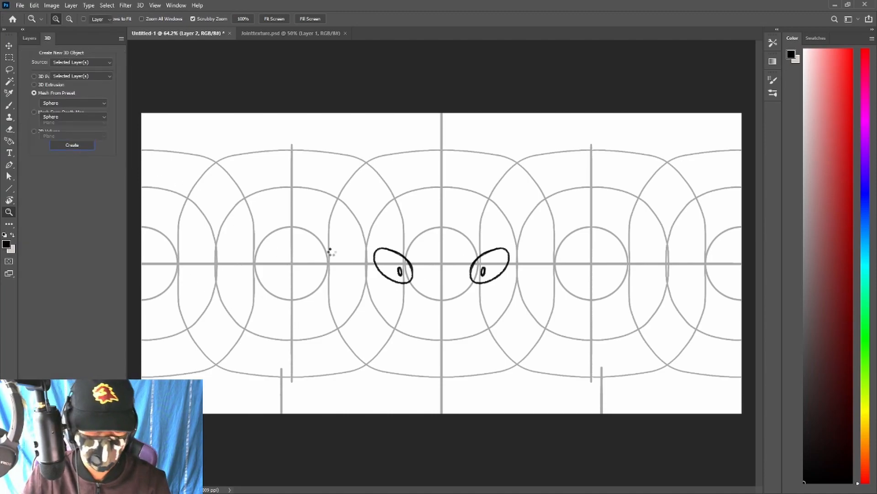
pyautogui.moveTo(514, 228); pyautogui.dragTo(535, 306)
pyautogui.hotkey('ctrl', 'z')
pyautogui.hotkey('ctrl', 'z')
pyautogui.hotkey('ctrl', 'z')
pyautogui.hotkey('ctrl', 'z')
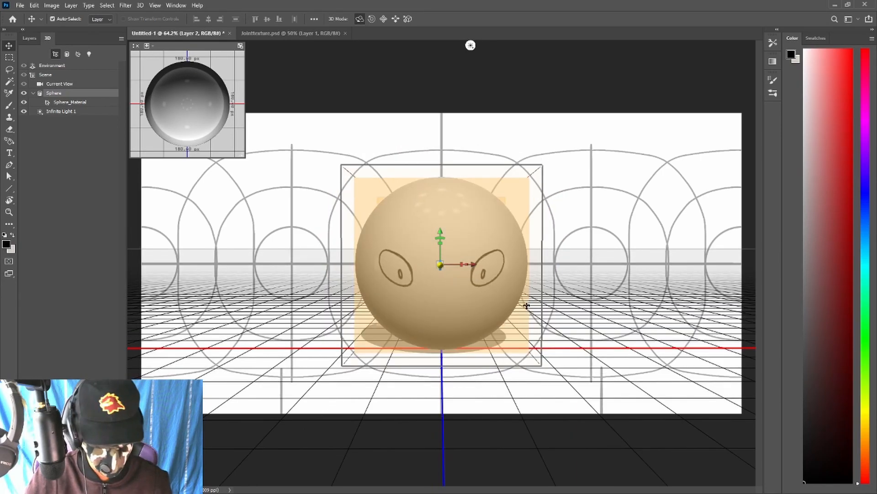
# Add a new layer above Layer 2 and switch to the Brush tool.
pyautogui.click(29, 38)
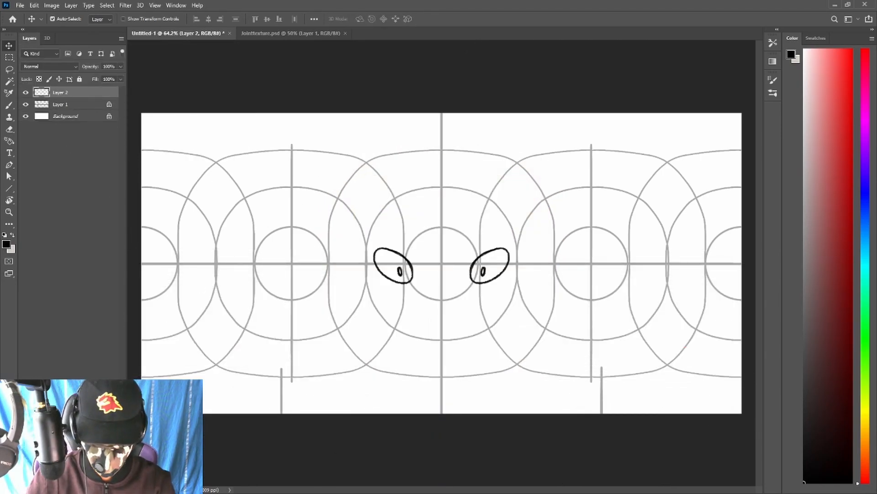
pyautogui.hotkey('ctrl', 'shift', 'alt', 'n')
pyautogui.press('b')
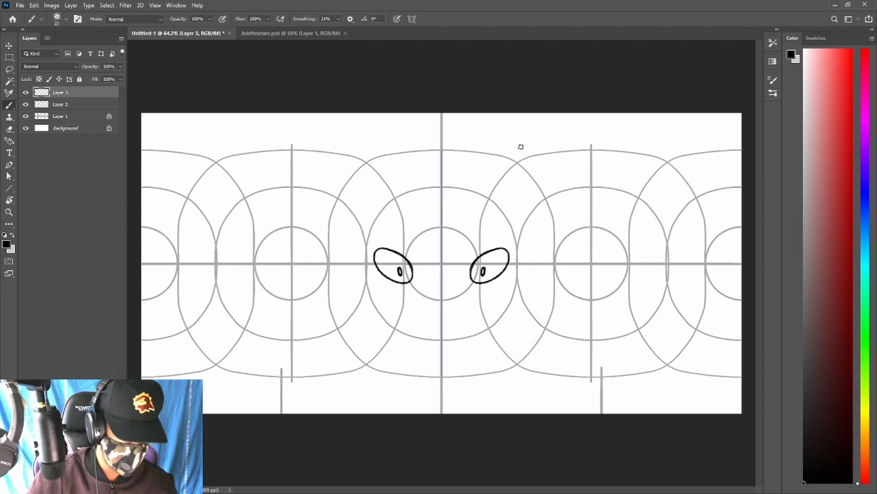
# Try freehand curves and straight horizontal strokes around a side grid circle on Layer 3, undoing each one.
pyautogui.moveTo(519, 307)
pyautogui.mouseDown()
pyautogui.moveTo(371, 337)
pyautogui.moveTo(398, 326)
pyautogui.moveTo(350, 345)
pyautogui.mouseUp()
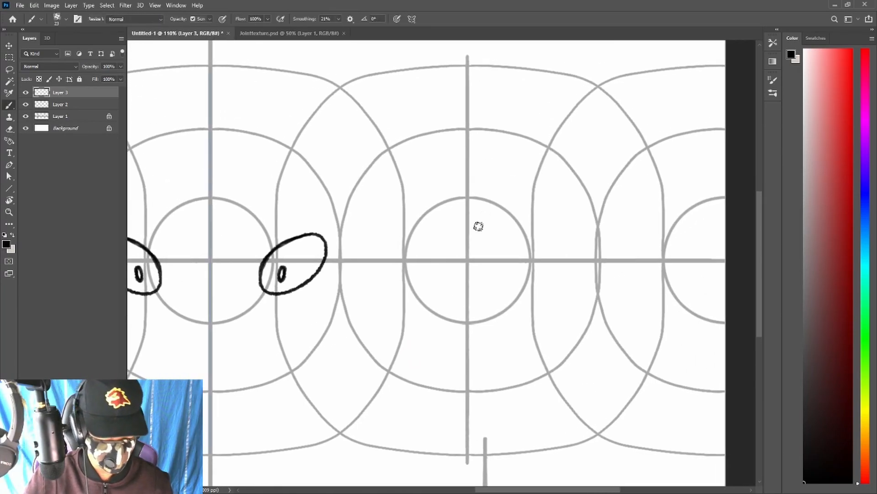
pyautogui.moveTo(446, 203)
pyautogui.mouseDown()
pyautogui.moveTo(458, 334)
pyautogui.moveTo(518, 201)
pyautogui.moveTo(382, 286)
pyautogui.mouseUp()
pyautogui.hotkey('ctrl', 'z')
pyautogui.moveTo(535, 182)
pyautogui.mouseDown()
pyautogui.moveTo(468, 153)
pyautogui.moveTo(568, 266)
pyautogui.moveTo(454, 349)
pyautogui.mouseUp()
pyautogui.hotkey('ctrl', 'z')
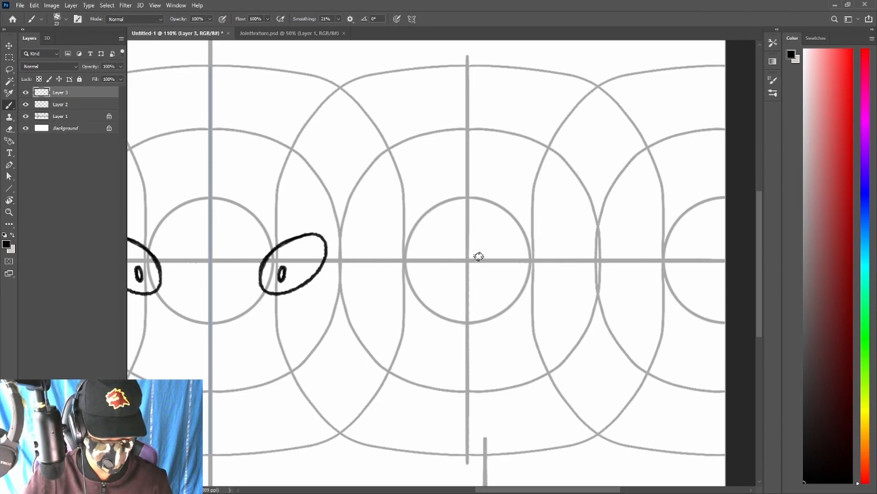
pyautogui.moveTo(346, 213); pyautogui.dragTo(576, 210)
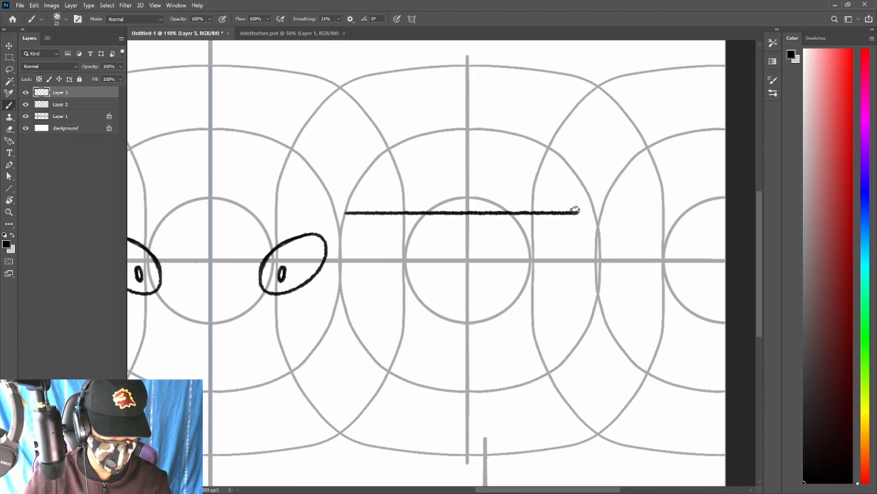
pyautogui.hotkey('ctrl', 'z')
pyautogui.moveTo(330, 425)
pyautogui.mouseDown()
pyautogui.moveTo(483, 420)
pyautogui.moveTo(638, 430)
pyautogui.mouseUp()
pyautogui.hotkey('ctrl', 'z')
# Try straight lines across the full canvas width near the grid's lower and upper edges, and undo both.
pyautogui.press('z')
pyautogui.moveTo(603, 290)
pyautogui.mouseDown()
pyautogui.moveTo(574, 289)
pyautogui.moveTo(581, 289)
pyautogui.mouseUp()
pyautogui.moveTo(547, 253)
pyautogui.mouseDown()
pyautogui.moveTo(539, 251)
pyautogui.moveTo(548, 252)
pyautogui.mouseUp()
pyautogui.press('b')
pyautogui.moveTo(741, 368); pyautogui.dragTo(267, 388)
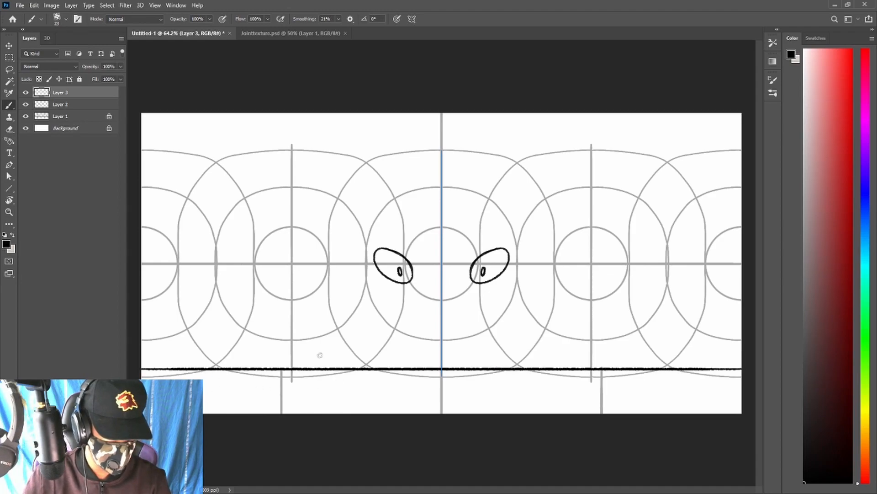
pyautogui.moveTo(500, 168); pyautogui.dragTo(168, 219)
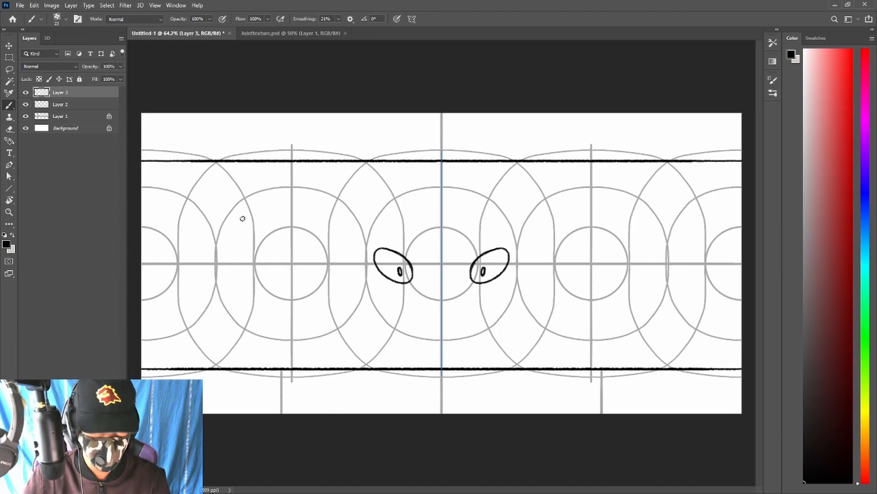
pyautogui.hotkey('ctrl', 'z')
pyautogui.hotkey('ctrl', 'z')
# Try large mirrored curves across the upper part and from the canvas sides down to the lower centre, undoing each.
pyautogui.moveTo(256, 109)
pyautogui.mouseDown()
pyautogui.moveTo(182, 143)
pyautogui.moveTo(648, 165)
pyautogui.moveTo(608, 182)
pyautogui.mouseUp()
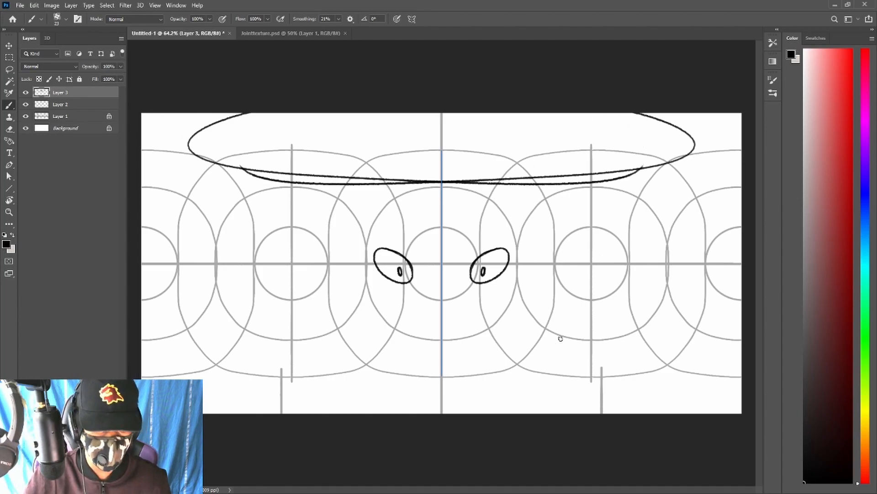
pyautogui.hotkey('ctrl', 'z')
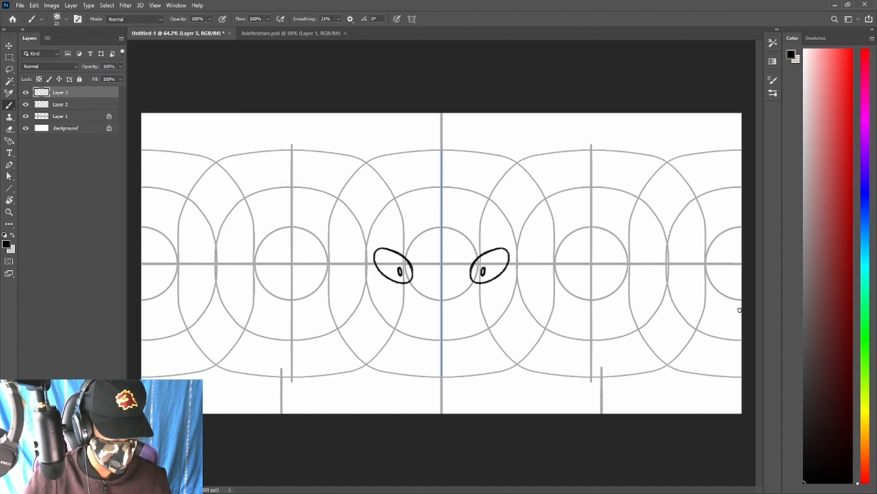
pyautogui.moveTo(730, 310)
pyautogui.mouseDown()
pyautogui.moveTo(588, 349)
pyautogui.moveTo(435, 366)
pyautogui.mouseUp()
pyautogui.hotkey('ctrl', 'z')
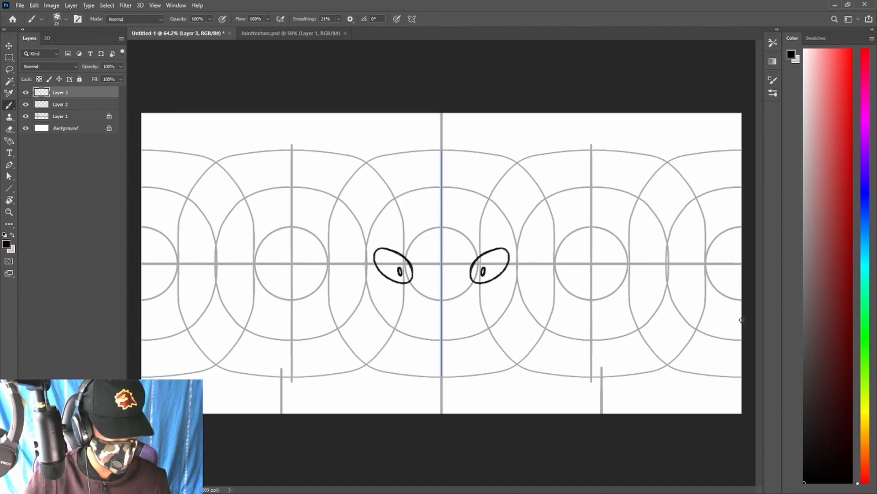
pyautogui.moveTo(745, 322)
pyautogui.mouseDown()
pyautogui.moveTo(502, 366)
pyautogui.moveTo(367, 403)
pyautogui.mouseUp()
pyautogui.hotkey('ctrl', 'z')
pyautogui.moveTo(742, 310)
pyautogui.mouseDown()
pyautogui.moveTo(683, 311)
pyautogui.moveTo(441, 369)
pyautogui.mouseUp()
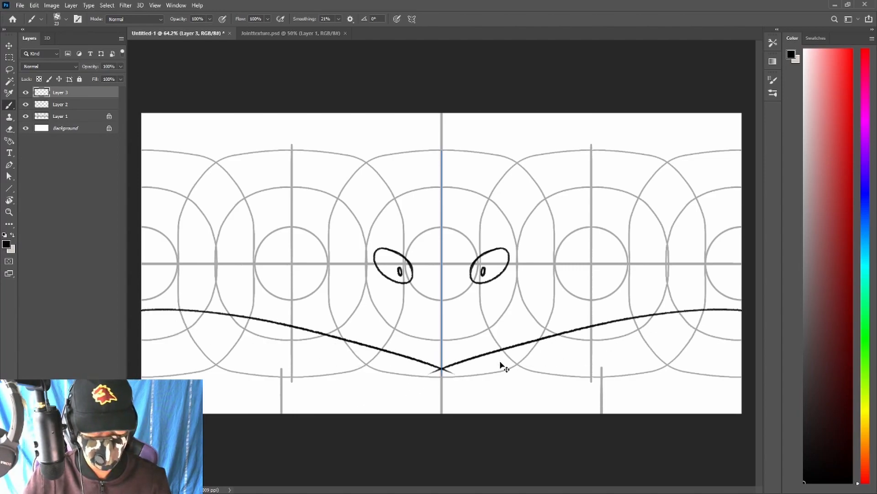
pyautogui.hotkey('ctrl', 'z')
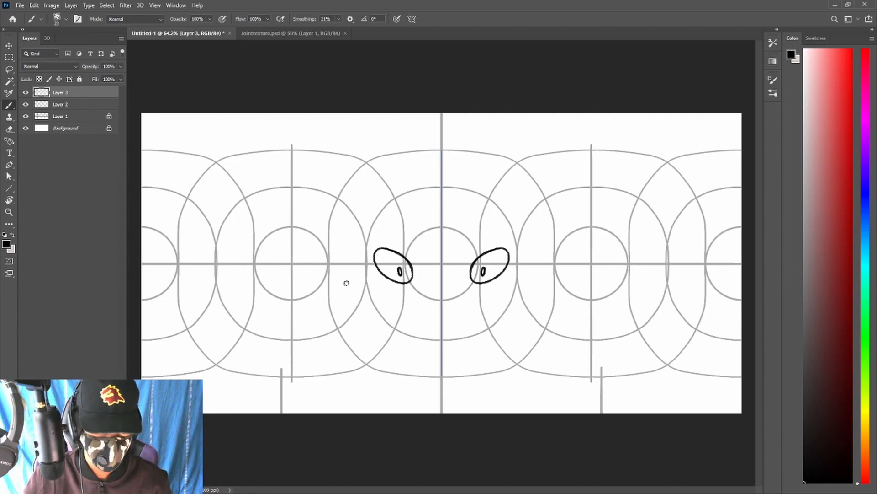
# Try mirrored full-width contour lines along the lower and upper parts of the grid on Layer 3, and undo them.
pyautogui.click(93, 265)
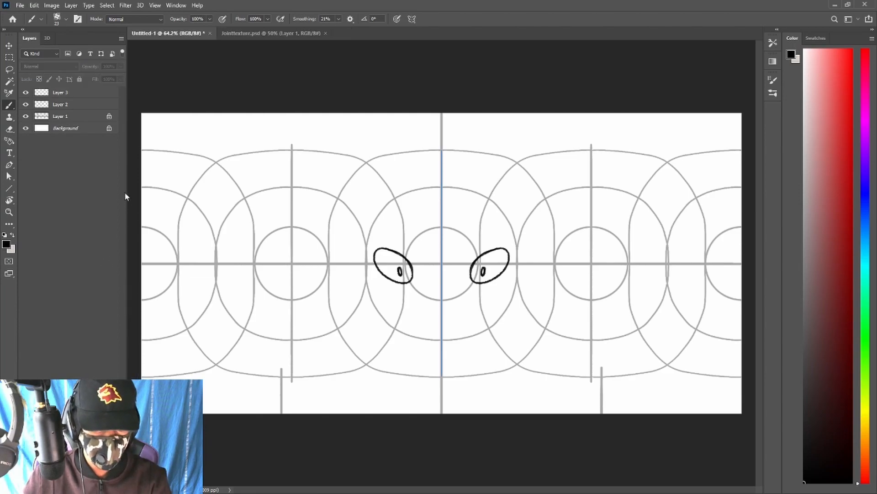
pyautogui.click(96, 94)
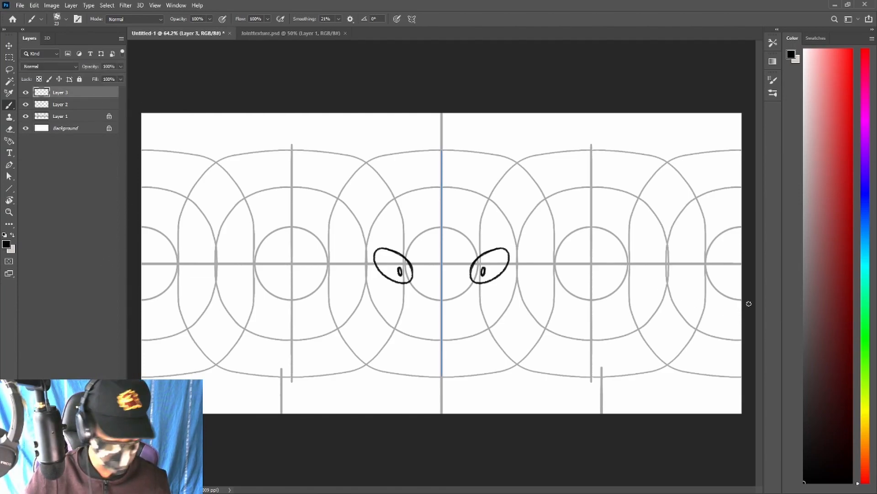
pyautogui.moveTo(743, 306)
pyautogui.mouseDown()
pyautogui.moveTo(665, 317)
pyautogui.moveTo(518, 367)
pyautogui.moveTo(435, 383)
pyautogui.mouseUp()
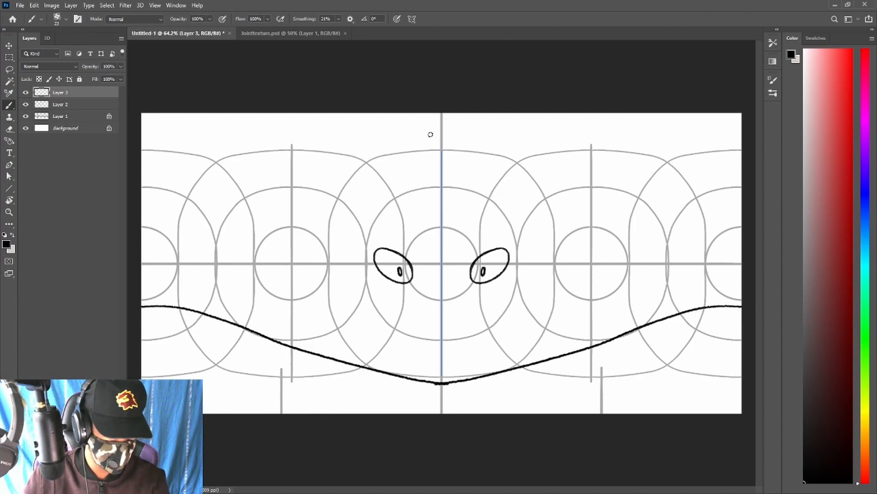
pyautogui.moveTo(450, 143)
pyautogui.mouseDown()
pyautogui.moveTo(739, 153)
pyautogui.moveTo(430, 137)
pyautogui.mouseUp()
pyautogui.hotkey('ctrl', 'z')
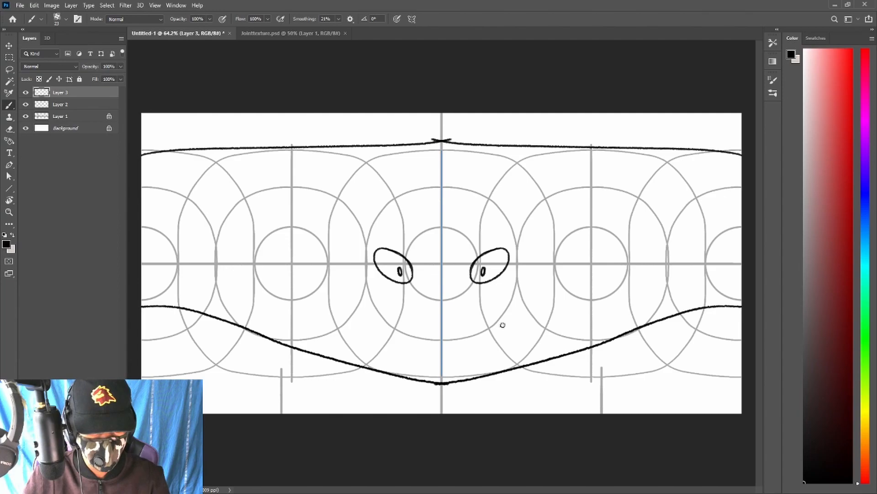
pyautogui.hotkey('ctrl', 'z')
pyautogui.hotkey('ctrl', 'z')
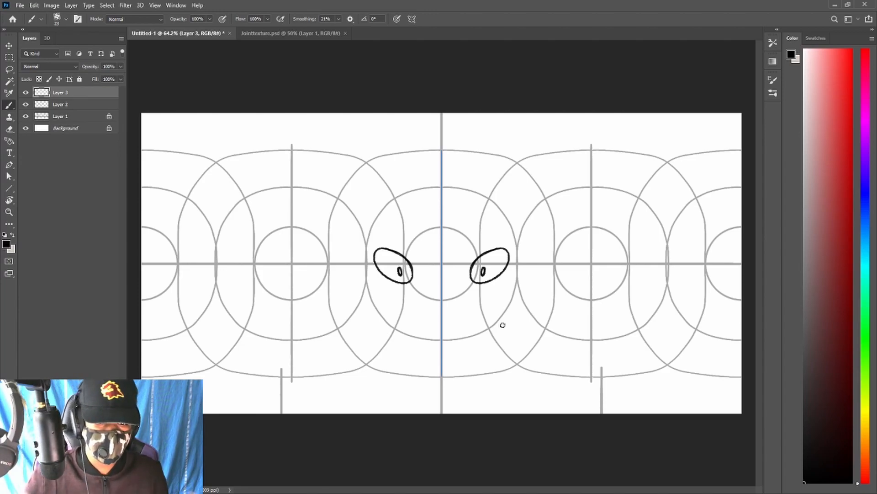
# Draw mirrored ears with inner detail lines on Layer 3, starting from the centre lines of the two side circles.
pyautogui.moveTo(592, 273)
pyautogui.mouseDown()
pyautogui.moveTo(437, 247)
pyautogui.moveTo(499, 210)
pyautogui.moveTo(442, 314)
pyautogui.mouseUp()
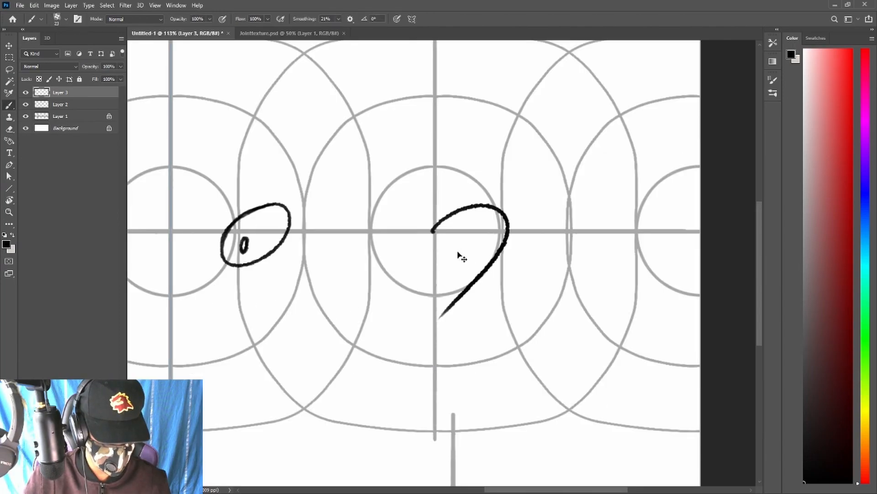
pyautogui.hotkey('ctrl', 'z')
pyautogui.moveTo(436, 232)
pyautogui.mouseDown()
pyautogui.moveTo(494, 242)
pyautogui.moveTo(430, 312)
pyautogui.moveTo(472, 228)
pyautogui.moveTo(476, 274)
pyautogui.mouseUp()
pyautogui.hotkey('ctrl', 'z')
pyautogui.moveTo(481, 226)
pyautogui.mouseDown()
pyautogui.moveTo(447, 242)
pyautogui.moveTo(441, 286)
pyautogui.mouseUp()
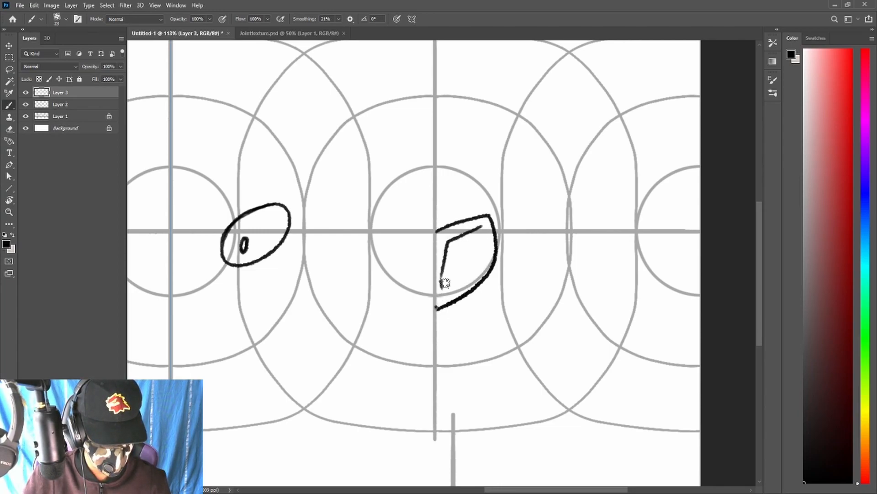
pyautogui.moveTo(471, 235); pyautogui.dragTo(475, 246)
pyautogui.moveTo(475, 308); pyautogui.dragTo(480, 335)
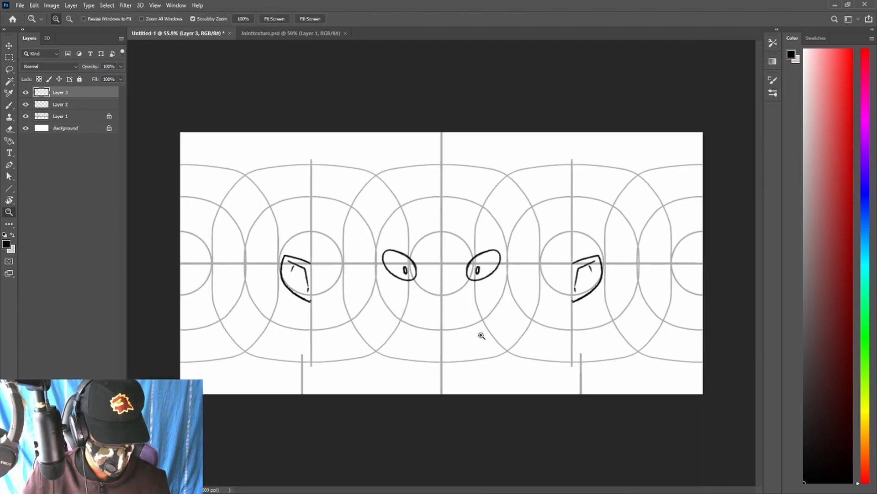
pyautogui.moveTo(552, 300); pyautogui.dragTo(548, 304)
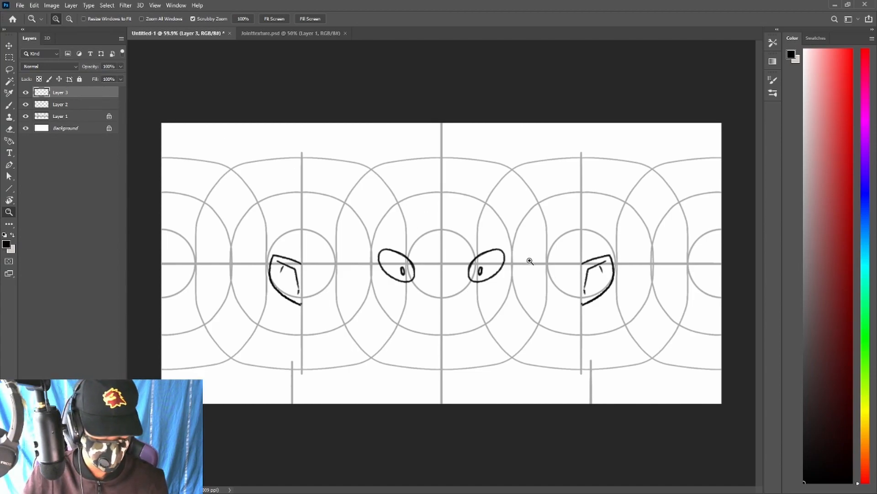
# Preview Layer 2 and Layer 3 together on a rotated sphere mesh, and undo the mesh creation.
pyautogui.moveTo(529, 259); pyautogui.dragTo(531, 259)
pyautogui.keyDown('ctrl'); pyautogui.click(94, 105); pyautogui.keyUp('ctrl')
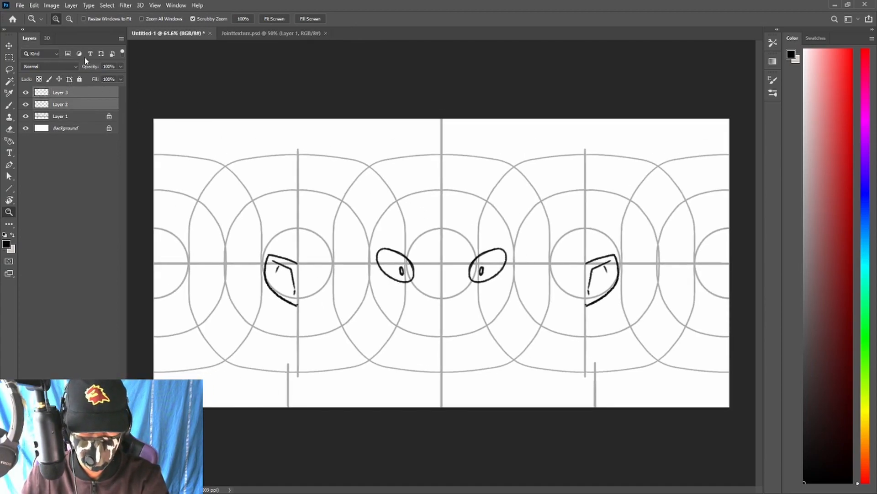
pyautogui.click(46, 40)
pyautogui.click(83, 141)
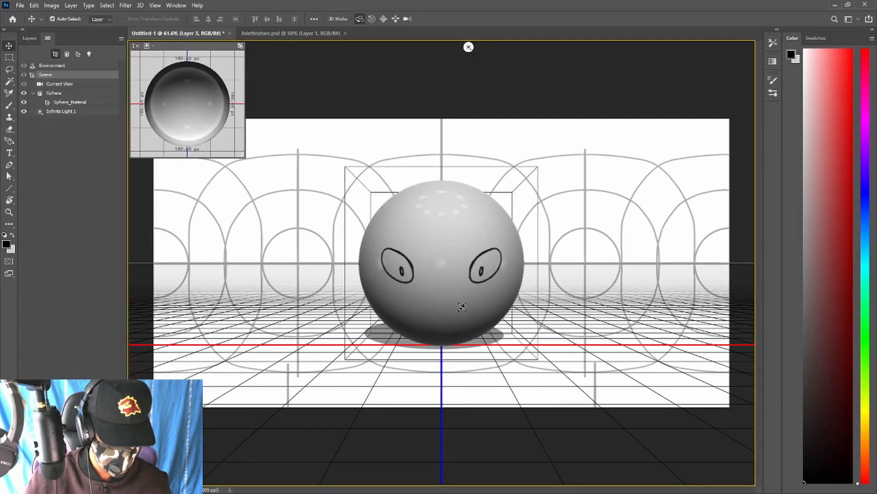
pyautogui.moveTo(501, 301); pyautogui.dragTo(338, 351)
pyautogui.moveTo(331, 356)
pyautogui.mouseDown()
pyautogui.moveTo(314, 365)
pyautogui.moveTo(323, 369)
pyautogui.moveTo(308, 368)
pyautogui.moveTo(323, 368)
pyautogui.mouseUp()
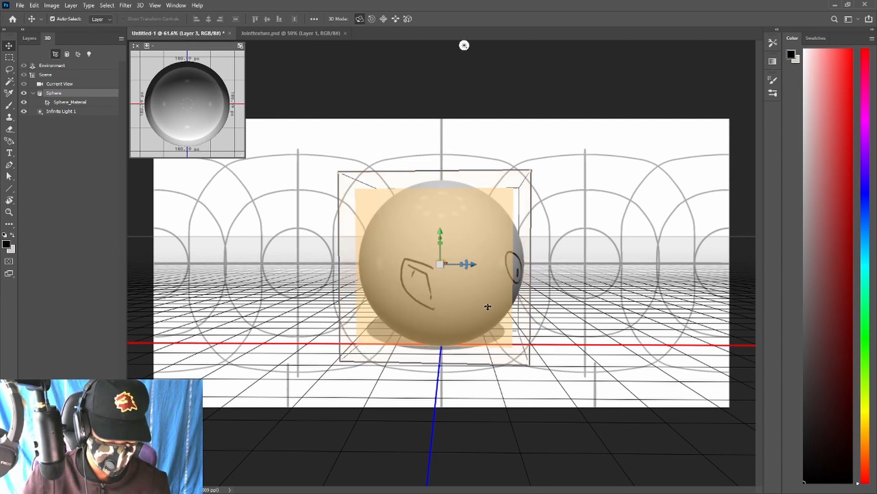
pyautogui.moveTo(498, 289)
pyautogui.mouseDown()
pyautogui.moveTo(460, 313)
pyautogui.moveTo(520, 297)
pyautogui.moveTo(474, 318)
pyautogui.mouseUp()
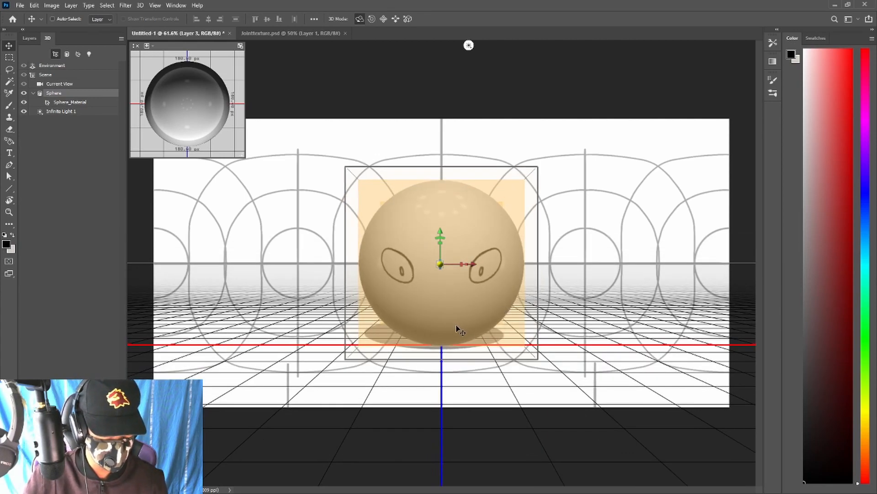
pyautogui.hotkey('ctrl', 'z')
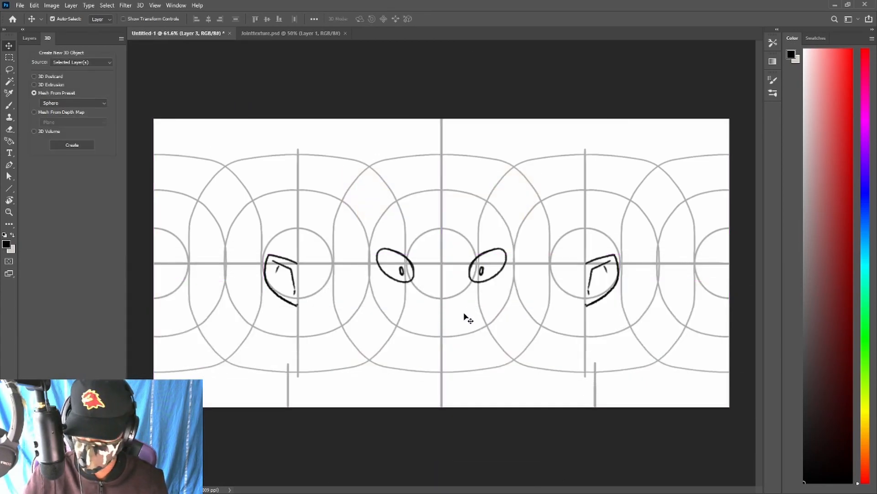
# Move the ears on Layer 3 up with Free Transform so they sit mostly above the horizontal grid line.
pyautogui.press('l')
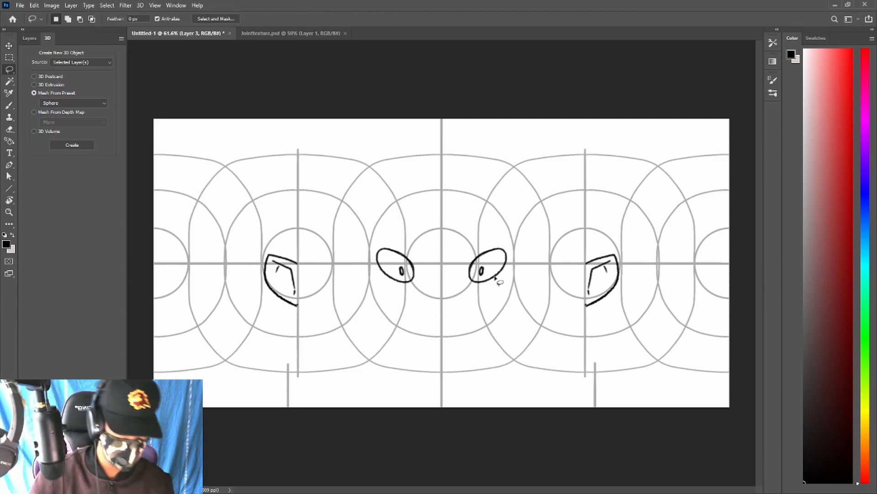
pyautogui.hotkey('ctrl', 't')
pyautogui.moveTo(595, 290); pyautogui.dragTo(595, 255)
pyautogui.press('Return')
# Preview the raised ears on a rotated sphere mesh, and undo both the mesh and the ear move.
pyautogui.click(71, 145)
pyautogui.moveTo(260, 306); pyautogui.dragTo(333, 310)
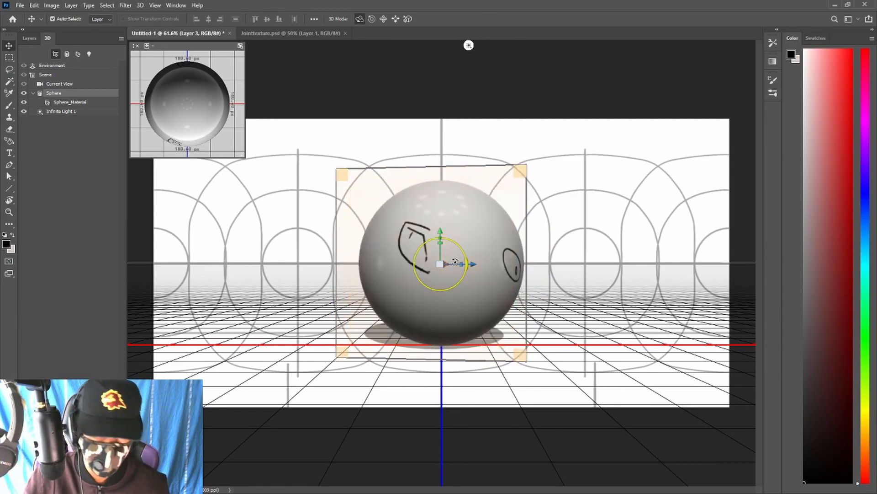
pyautogui.moveTo(509, 273)
pyautogui.mouseDown()
pyautogui.moveTo(590, 274)
pyautogui.moveTo(528, 284)
pyautogui.moveTo(692, 276)
pyautogui.moveTo(613, 282)
pyautogui.moveTo(606, 272)
pyautogui.mouseUp()
pyautogui.hotkey('ctrl', 'z')
pyautogui.hotkey('ctrl', 'z')
pyautogui.hotkey('ctrl', 'z')
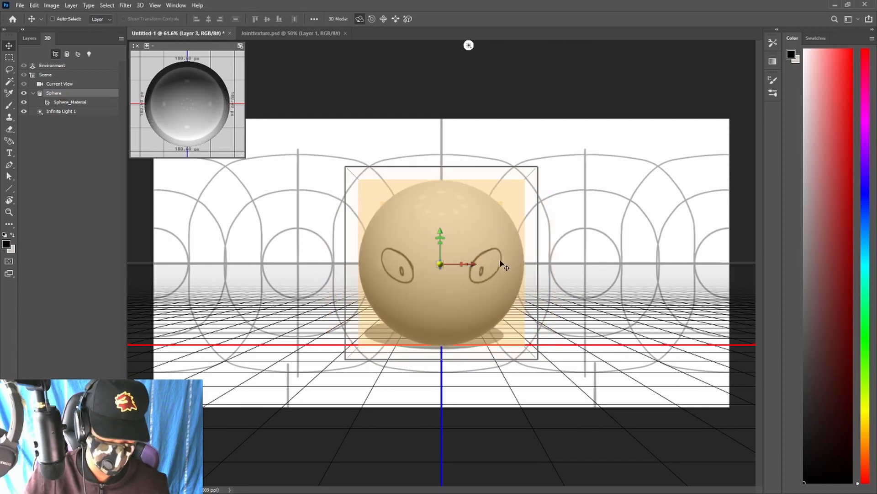
pyautogui.click(29, 39)
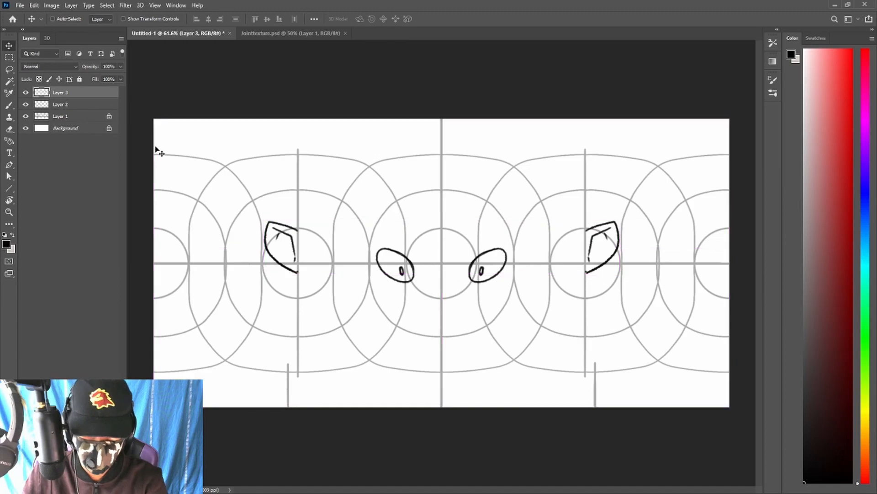
pyautogui.hotkey('ctrl', 'z')
# Add a new layer above Layer 3 and draw a small mirrored mouth curve at the base of the central circle.
pyautogui.hotkey('ctrl', 'alt', 'shift', 'n')
pyautogui.press('z')
pyautogui.moveTo(474, 310); pyautogui.dragTo(496, 309)
pyautogui.moveTo(466, 310)
pyautogui.mouseDown()
pyautogui.moveTo(474, 295)
pyautogui.moveTo(449, 190)
pyautogui.moveTo(410, 190)
pyautogui.moveTo(428, 189)
pyautogui.moveTo(423, 199)
pyautogui.mouseUp()
pyautogui.press('b')
pyautogui.hotkey('ctrl', 'z')
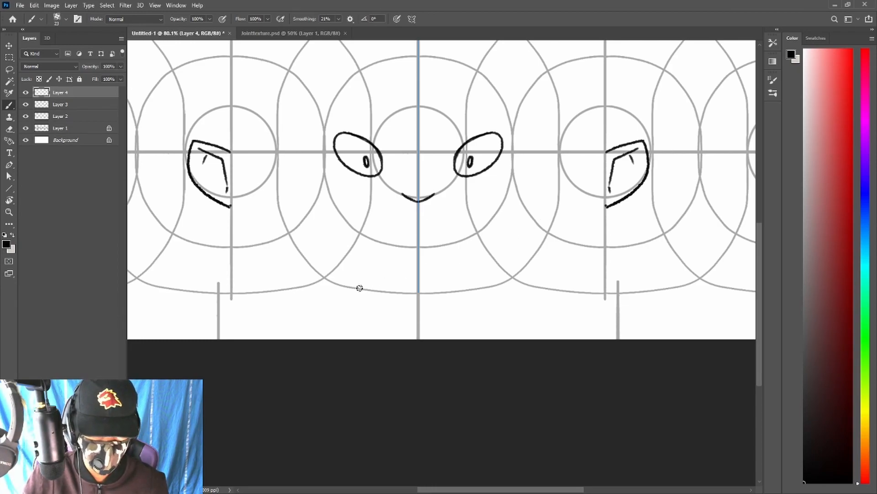
# Undo the small curve and try other mirrored curves and strokes below the central circle on Layer 4.
pyautogui.hotkey('ctrl', 'z')
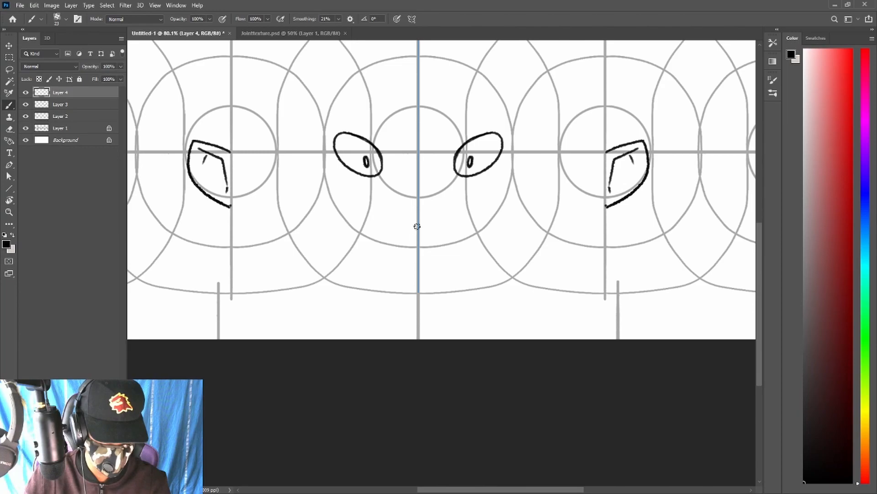
pyautogui.hotkey('ctrl', 'z')
pyautogui.moveTo(405, 215); pyautogui.dragTo(439, 208)
pyautogui.hotkey('ctrl', 'z')
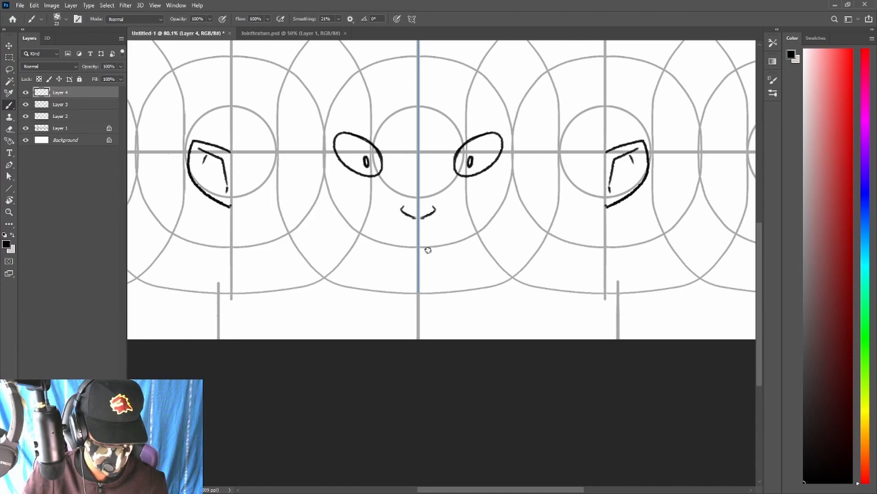
pyautogui.moveTo(419, 227)
pyautogui.mouseDown()
pyautogui.moveTo(384, 259)
pyautogui.moveTo(459, 256)
pyautogui.moveTo(419, 292)
pyautogui.mouseUp()
pyautogui.hotkey('ctrl', 'z')
pyautogui.hotkey('ctrl', 'z')
pyautogui.moveTo(418, 221)
pyautogui.mouseDown()
pyautogui.moveTo(396, 249)
pyautogui.moveTo(411, 261)
pyautogui.mouseUp()
pyautogui.hotkey('ctrl', 'z')
pyautogui.hotkey('ctrl', 'z')
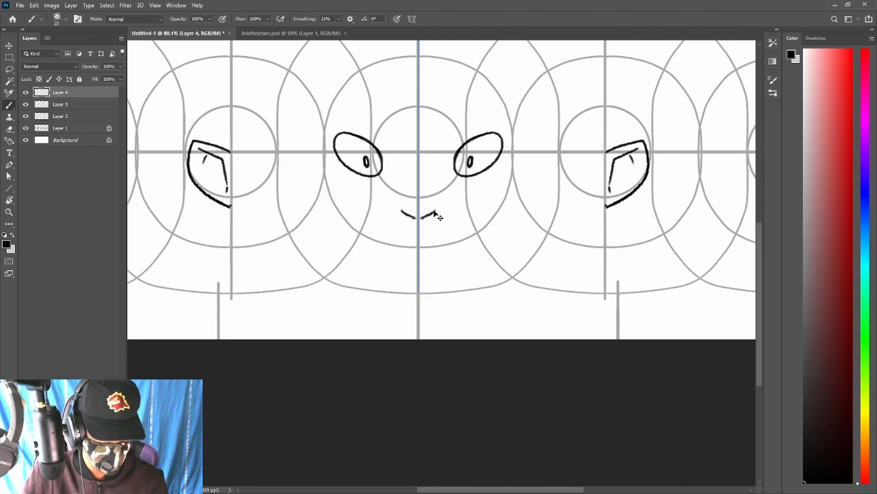
pyautogui.hotkey('ctrl', 'z')
pyautogui.moveTo(409, 187)
pyautogui.mouseDown()
pyautogui.moveTo(426, 197)
pyautogui.moveTo(437, 190)
pyautogui.mouseUp()
pyautogui.hotkey('ctrl', 'z')
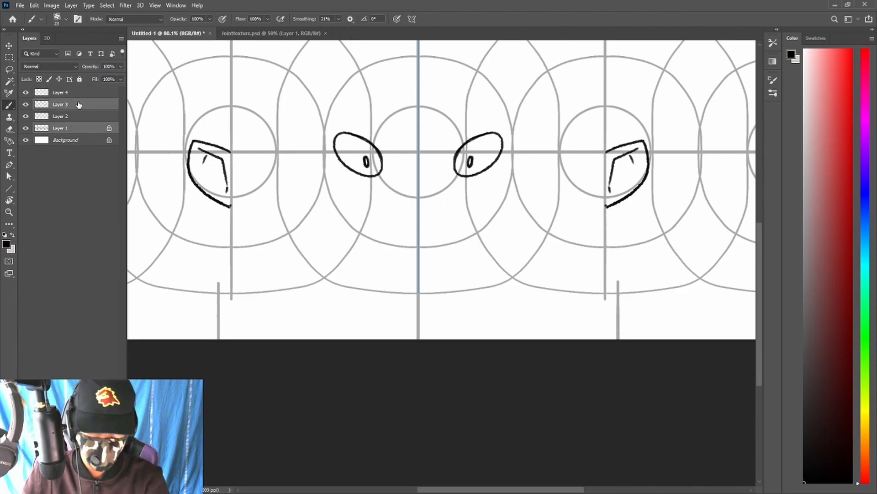
# Draw a small, shallow mirrored nose curve on Layer 4 at the base of the central circle.
pyautogui.click(79, 105)
pyautogui.click(95, 97)
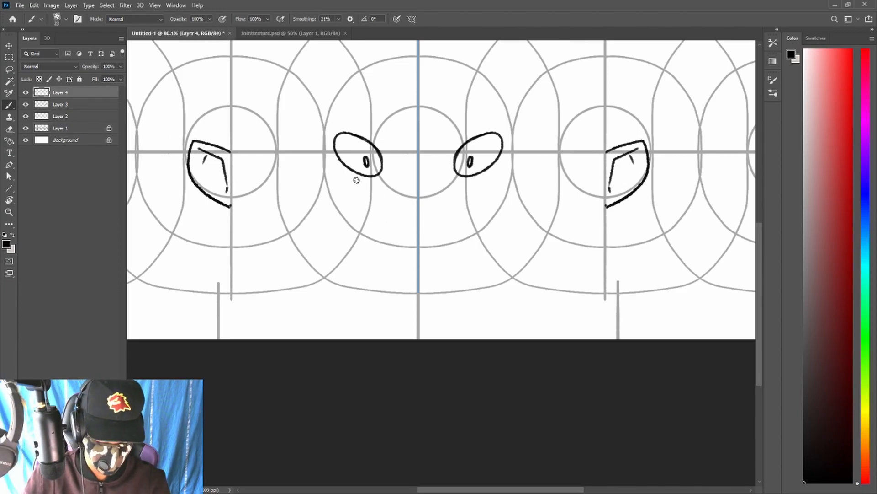
pyautogui.moveTo(408, 206); pyautogui.dragTo(431, 206)
pyautogui.hotkey('ctrl', 'z')
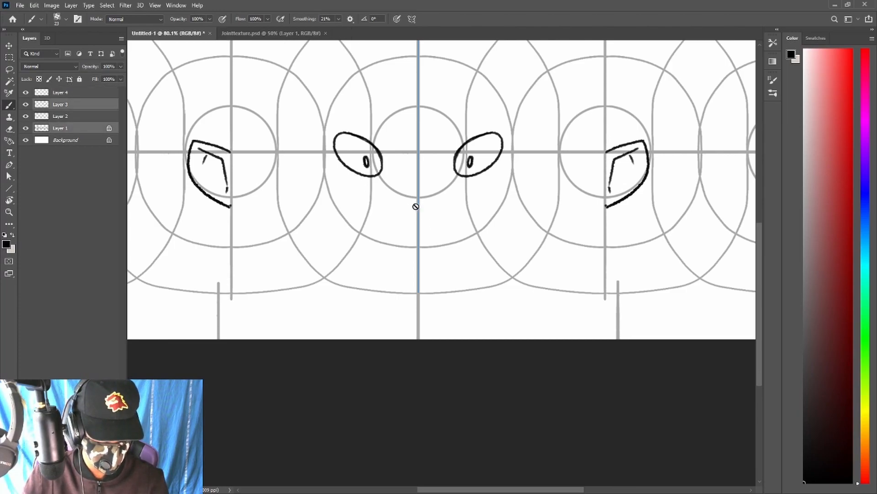
pyautogui.click(68, 92)
pyautogui.moveTo(401, 194); pyautogui.dragTo(434, 195)
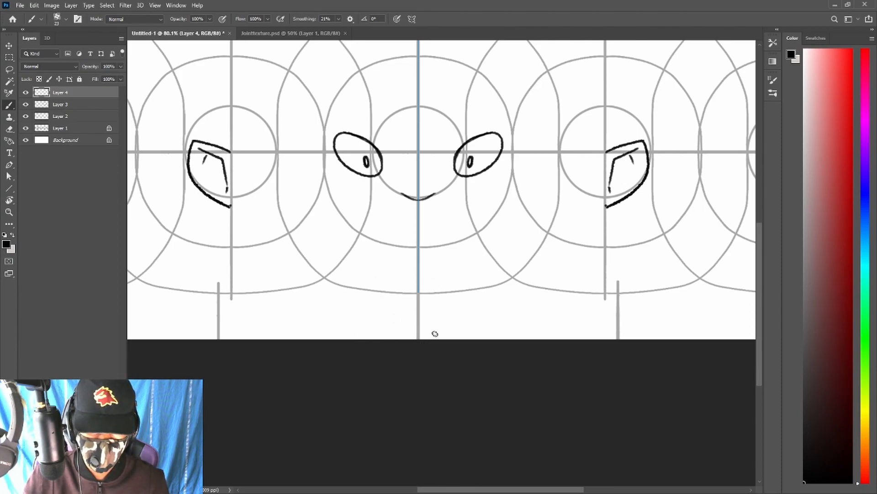
# Draw a wide mirrored mouth filled with two rows of teeth below the nose, with a short lower-lip curve beneath it.
pyautogui.moveTo(409, 292); pyautogui.dragTo(389, 338)
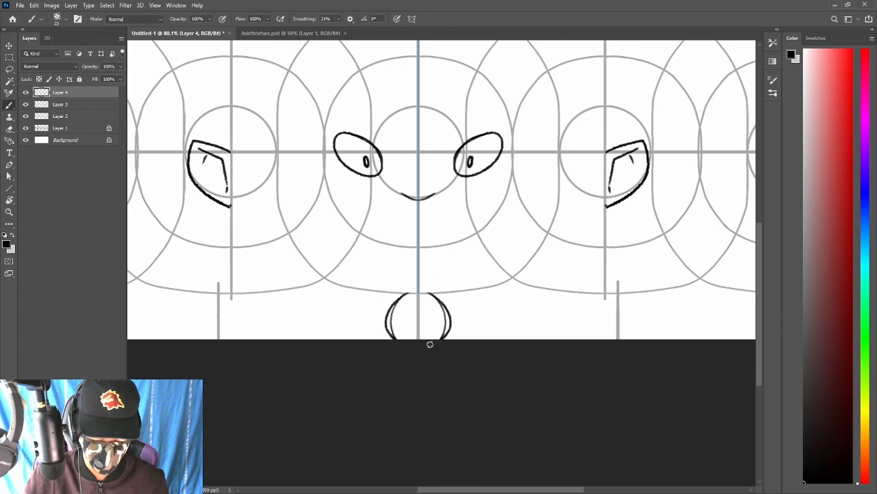
pyautogui.hotkey('ctrl', 'z')
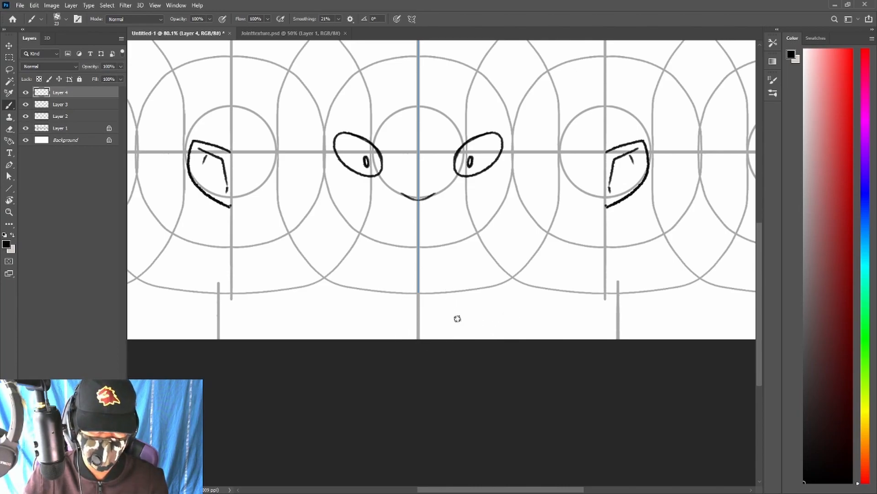
pyautogui.moveTo(418, 246); pyautogui.dragTo(419, 267)
pyautogui.moveTo(441, 273); pyautogui.dragTo(423, 277)
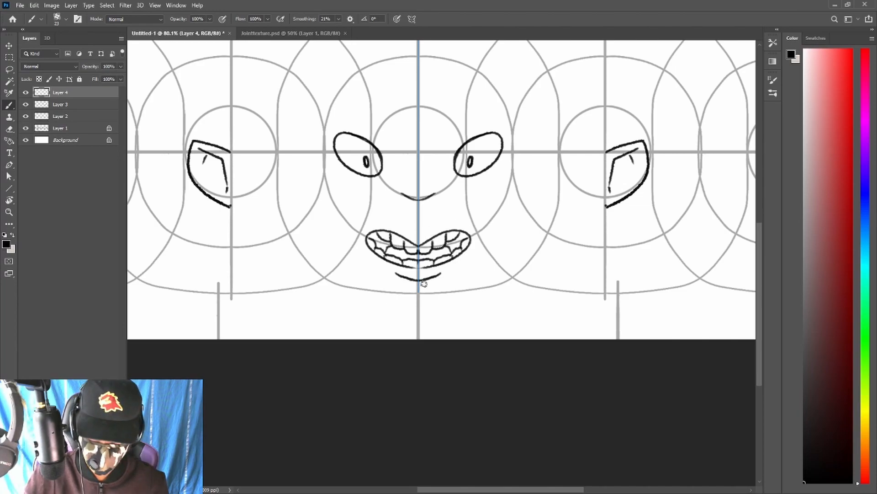
# Select only the mouth and lower-lip curve on Layer 4 and move them up closer to the nose with Free Transform.
pyautogui.press('k')
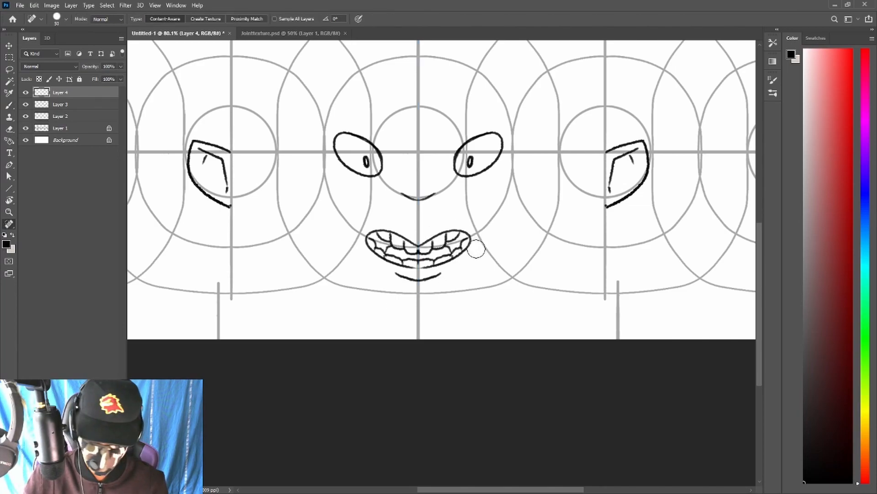
pyautogui.moveTo(487, 224); pyautogui.dragTo(352, 291)
pyautogui.hotkey('ctrl', 'z')
pyautogui.hotkey('ctrl', 't')
pyautogui.moveTo(464, 254); pyautogui.dragTo(465, 237)
pyautogui.click(453, 19)
pyautogui.press('l')
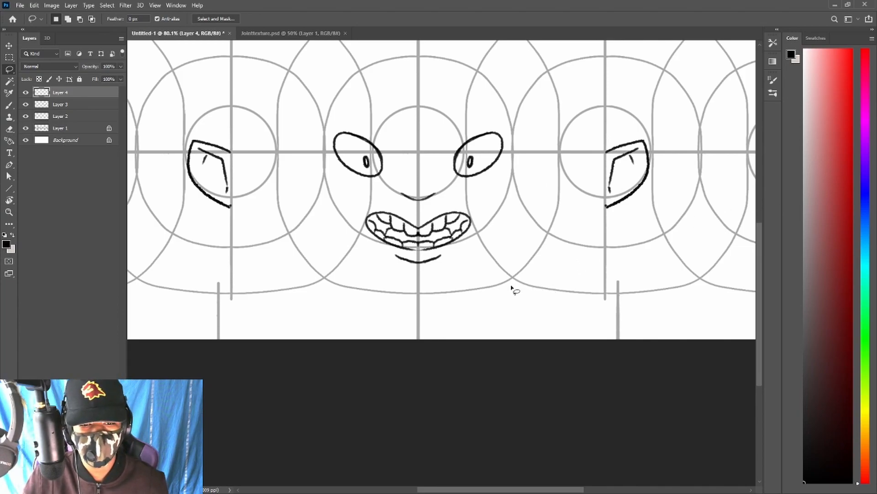
# Preview Layers 2, 3 and 4 together on a slightly rotated sphere mesh, and undo the mesh creation.
pyautogui.press('z')
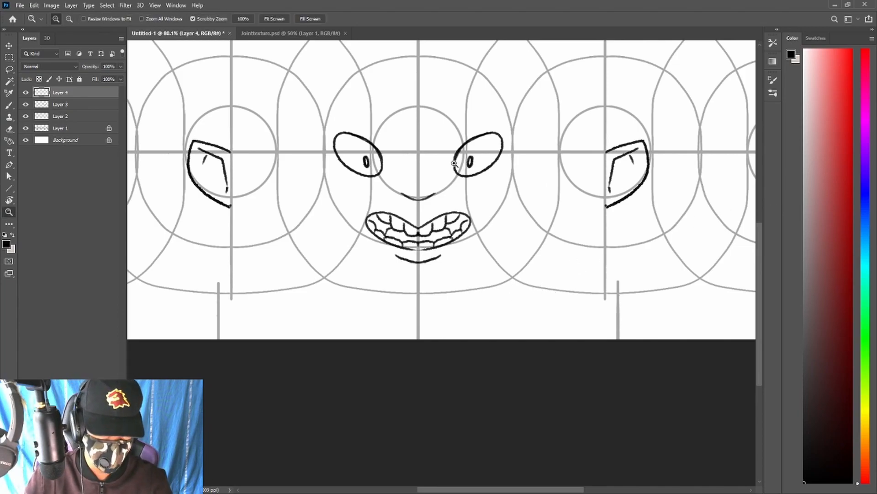
pyautogui.moveTo(467, 166); pyautogui.dragTo(449, 171)
pyautogui.moveTo(473, 244); pyautogui.dragTo(492, 245)
pyautogui.keyDown('shift'); pyautogui.click(94, 118); pyautogui.keyUp('shift')
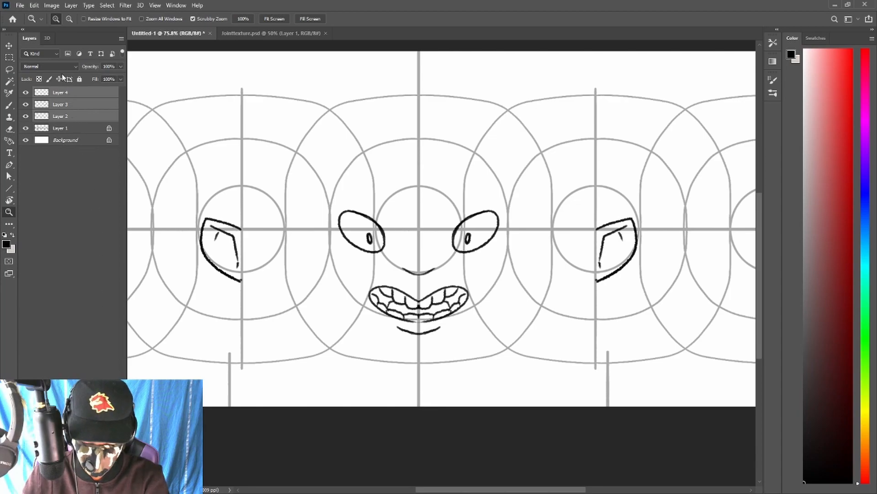
pyautogui.click(47, 38)
pyautogui.click(78, 144)
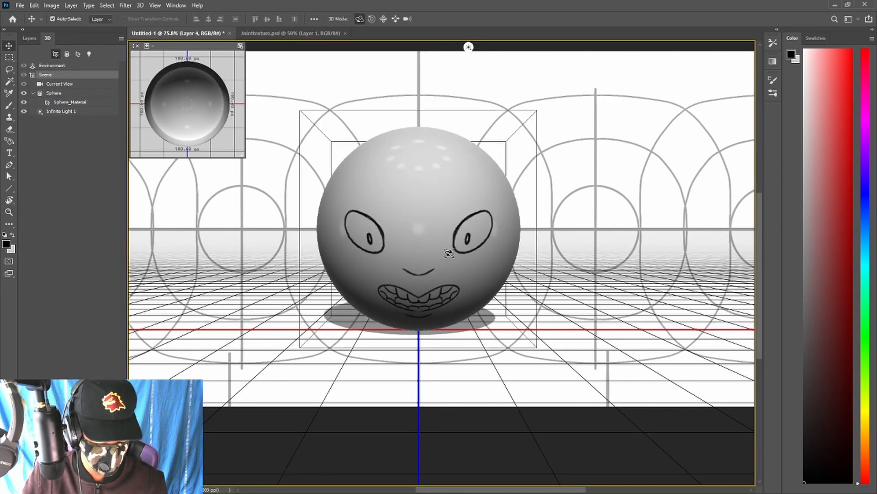
pyautogui.moveTo(501, 254)
pyautogui.mouseDown()
pyautogui.moveTo(388, 305)
pyautogui.moveTo(604, 269)
pyautogui.moveTo(631, 274)
pyautogui.moveTo(521, 288)
pyautogui.moveTo(562, 284)
pyautogui.moveTo(501, 300)
pyautogui.moveTo(521, 306)
pyautogui.mouseUp()
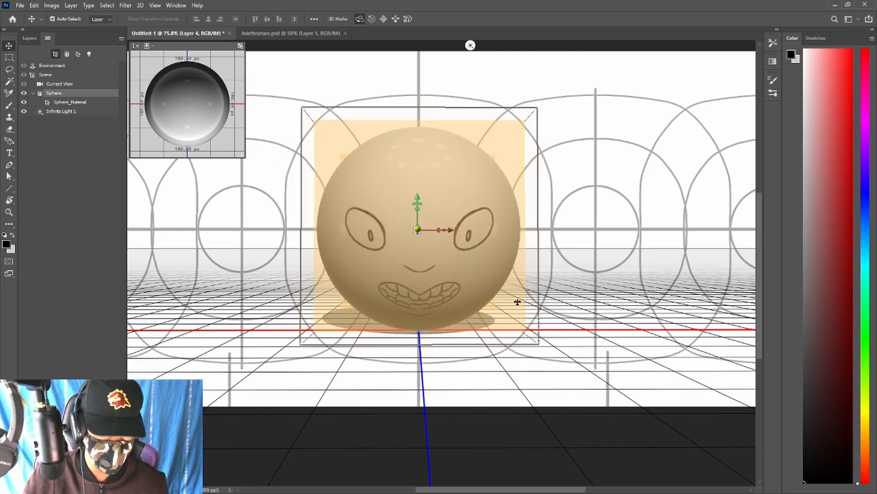
pyautogui.hotkey('ctrl', 'z')
pyautogui.hotkey('ctrl', 'z')
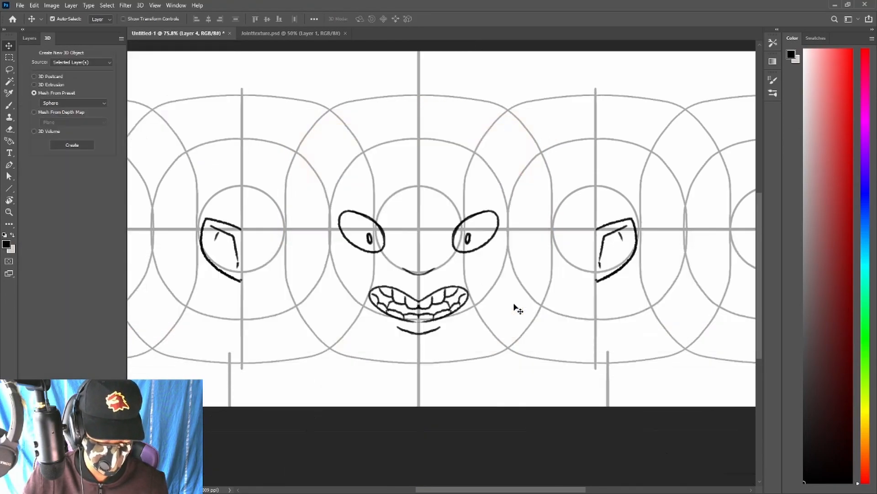
# Move Layers 2, 3 and 4 together up with Free Transform so the eyes sit above the horizontal grid line.
pyautogui.click(28, 38)
pyautogui.keyDown('shift'); pyautogui.click(67, 116); pyautogui.keyUp('shift')
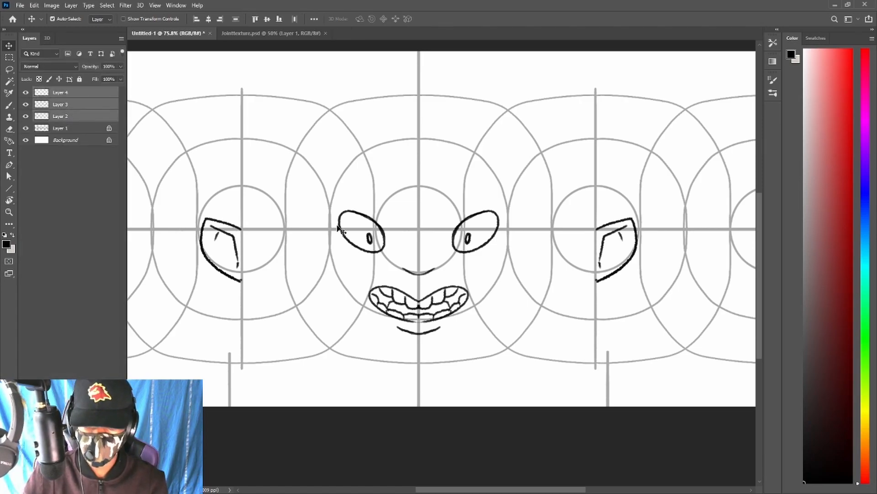
pyautogui.press('l')
pyautogui.hotkey('ctrl', 't')
pyautogui.moveTo(467, 287); pyautogui.dragTo(472, 261)
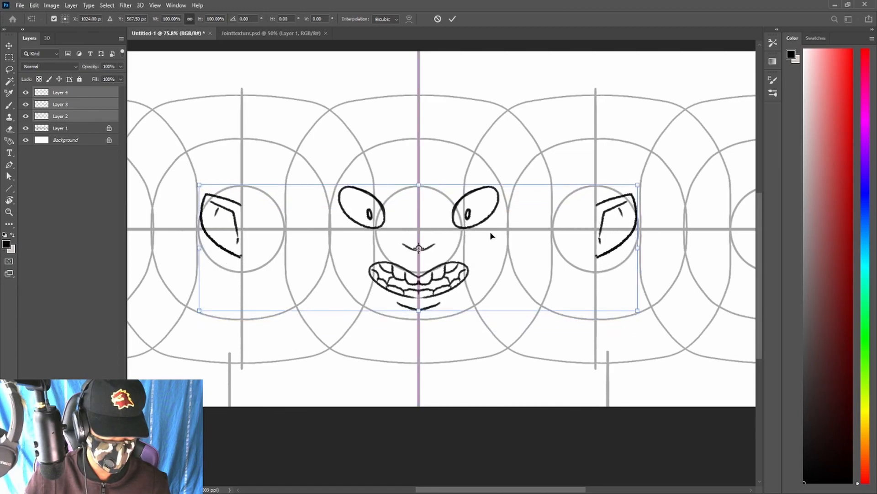
pyautogui.click(453, 19)
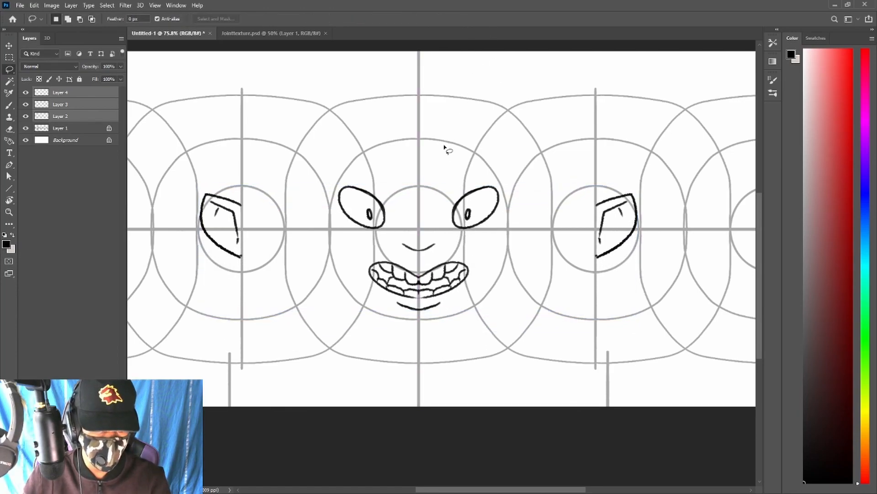
# Preview the raised facial features on a sphere mesh, and undo the mesh creation.
pyautogui.click(46, 38)
pyautogui.click(76, 143)
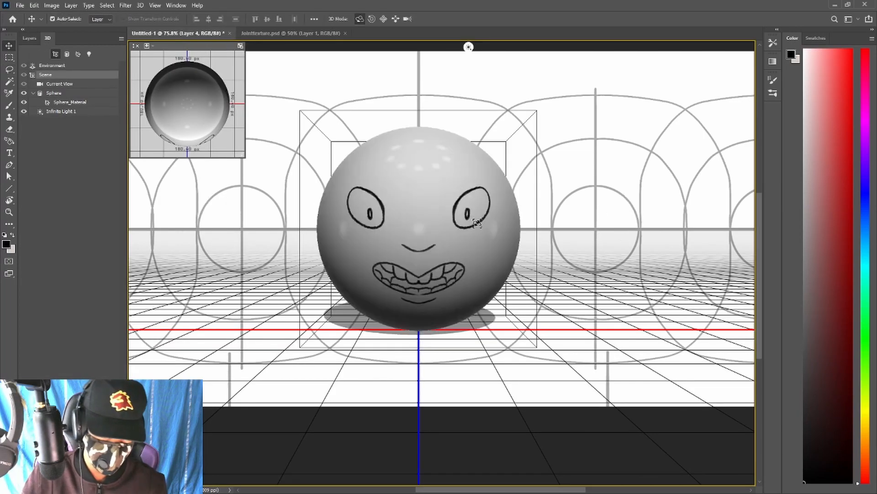
pyautogui.click(469, 233)
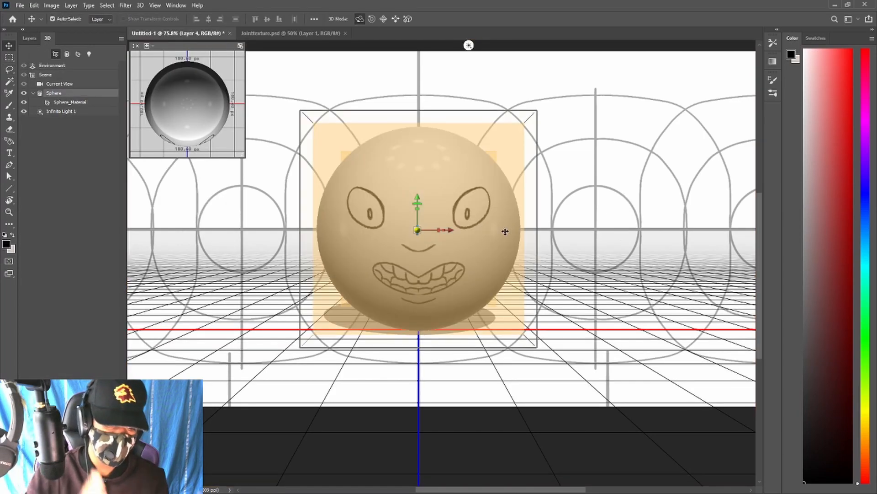
pyautogui.moveTo(531, 215)
pyautogui.mouseDown()
pyautogui.moveTo(572, 229)
pyautogui.moveTo(411, 275)
pyautogui.moveTo(457, 297)
pyautogui.moveTo(302, 365)
pyautogui.moveTo(598, 362)
pyautogui.moveTo(610, 303)
pyautogui.moveTo(541, 314)
pyautogui.mouseUp()
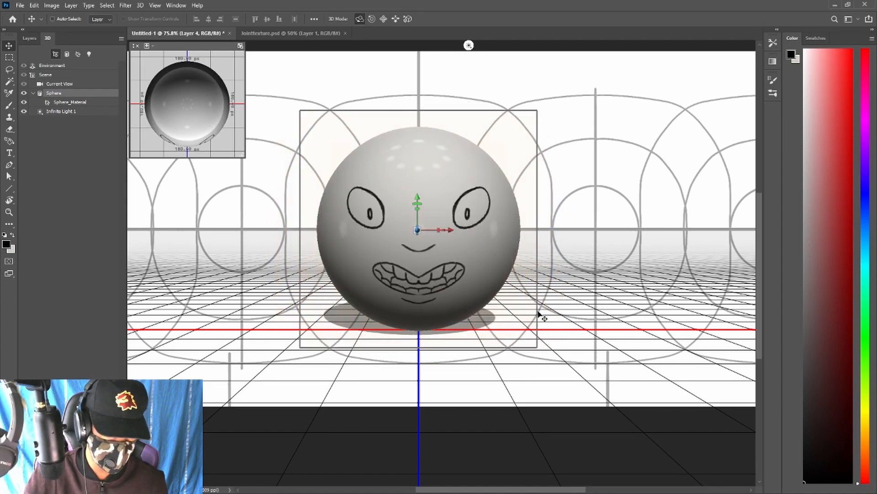
pyautogui.hotkey('ctrl', 'z')
# Lower Layers 2, 3 and 4 slightly so the eyes straddle the horizontal grid line, preview them on a sphere mesh, and undo the mesh.
pyautogui.click(29, 37)
pyautogui.press('l')
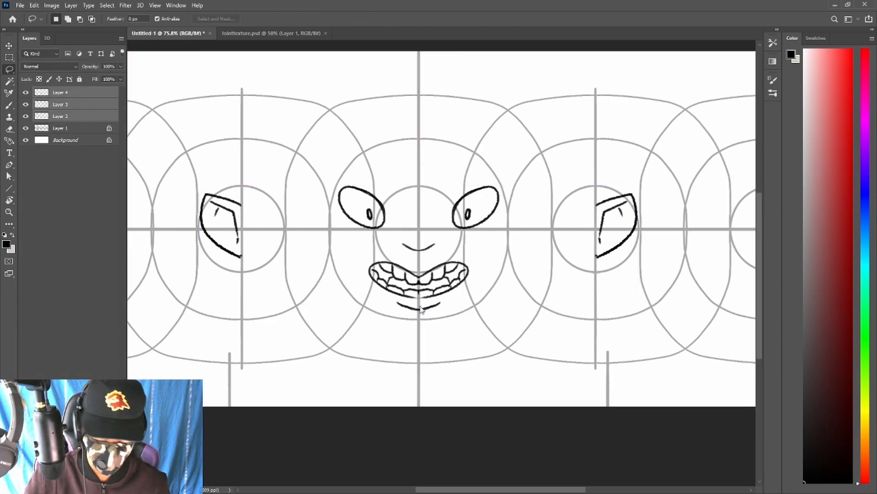
pyautogui.hotkey('ctrl', 'shift', 'z')
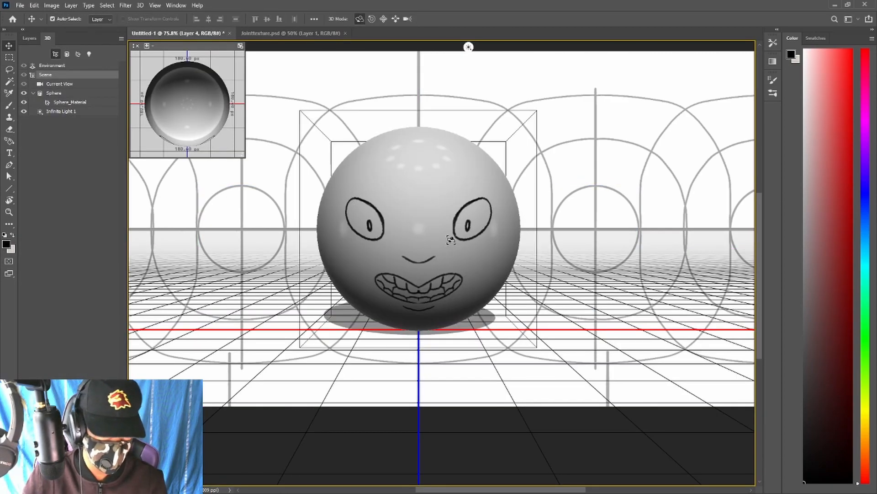
pyautogui.hotkey('ctrl', 'z')
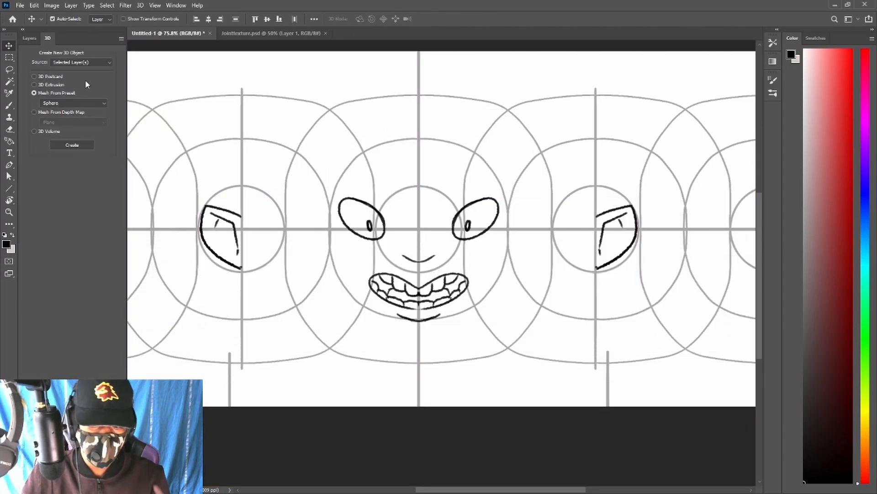
# Add a new layer above Layer 4 and switch to the Brush tool.
pyautogui.click(28, 39)
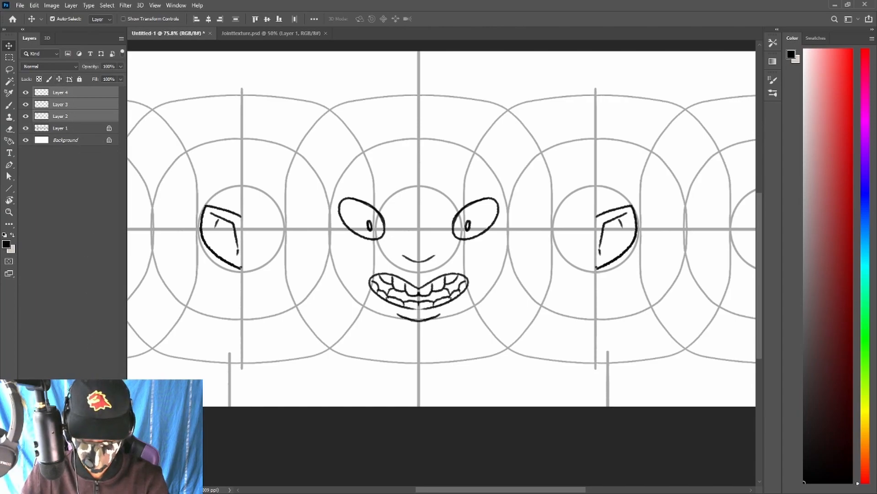
pyautogui.hotkey('ctrl', 'shift', 'alt', 'n')
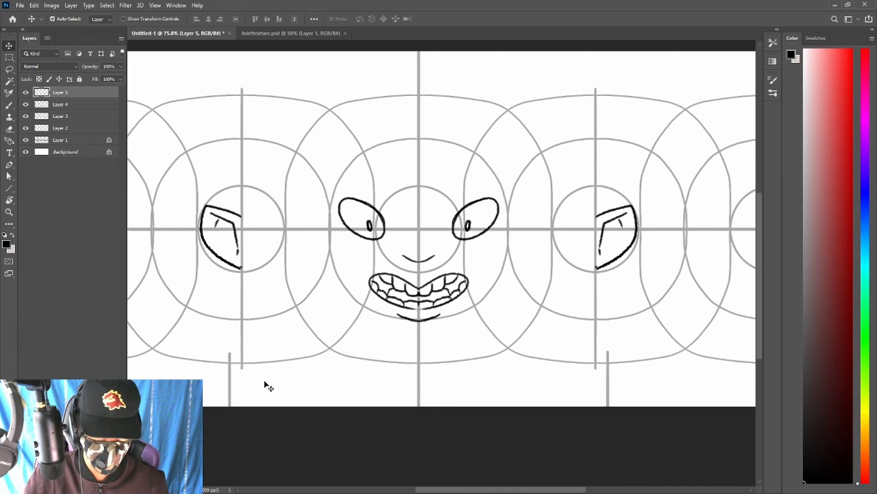
pyautogui.press('b')
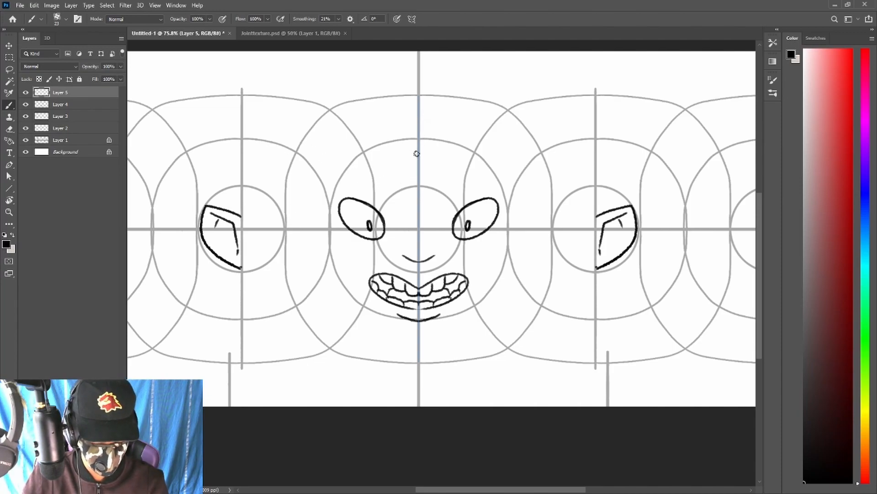
pyautogui.moveTo(414, 169)
pyautogui.mouseDown()
pyautogui.moveTo(354, 167)
pyautogui.moveTo(408, 178)
pyautogui.moveTo(358, 173)
pyautogui.moveTo(376, 159)
pyautogui.moveTo(329, 156)
pyautogui.mouseUp()
pyautogui.hotkey('ctrl', 'z')
pyautogui.hotkey('ctrl', 'z')
pyautogui.hotkey('ctrl', 'z')
pyautogui.hotkey('ctrl', 'z')
pyautogui.hotkey('ctrl', 'z')
pyautogui.hotkey('ctrl', 'z')
pyautogui.moveTo(417, 152); pyautogui.dragTo(329, 150)
pyautogui.hotkey('ctrl', 'z')
pyautogui.hotkey('ctrl', 'z')
pyautogui.hotkey('ctrl', 'z')
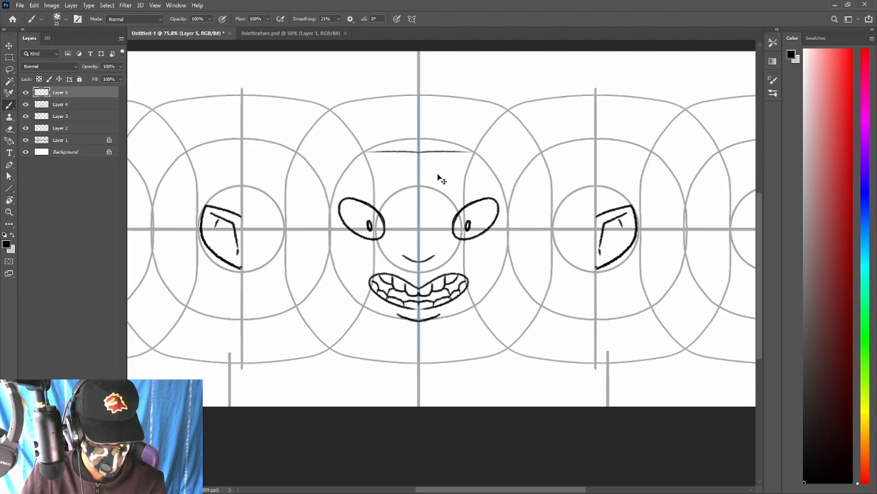
# Sketch a mirrored hairline on Layer 5 across the forehead, stepping down at both temples toward the ears.
pyautogui.moveTo(416, 152)
pyautogui.mouseDown()
pyautogui.moveTo(328, 150)
pyautogui.moveTo(452, 155)
pyautogui.moveTo(297, 159)
pyautogui.moveTo(290, 221)
pyautogui.mouseUp()
pyautogui.moveTo(298, 157)
pyautogui.mouseDown()
pyautogui.moveTo(299, 218)
pyautogui.moveTo(295, 192)
pyautogui.moveTo(286, 217)
pyautogui.moveTo(295, 186)
pyautogui.moveTo(293, 224)
pyautogui.moveTo(291, 194)
pyautogui.moveTo(255, 229)
pyautogui.mouseUp()
pyautogui.press('e')
pyautogui.press('b')
pyautogui.moveTo(263, 201); pyautogui.dragTo(255, 232)
pyautogui.press('e')
pyautogui.moveTo(257, 215); pyautogui.dragTo(255, 235)
pyautogui.press('b')
pyautogui.moveTo(259, 205)
pyautogui.mouseDown()
pyautogui.moveTo(253, 250)
pyautogui.moveTo(251, 233)
pyautogui.mouseUp()
# Erase the middle stretch of the hairline across the forehead, keeping the stepped temple strokes.
pyautogui.press('e')
pyautogui.moveTo(286, 202)
pyautogui.mouseDown()
pyautogui.moveTo(295, 162)
pyautogui.moveTo(337, 146)
pyautogui.moveTo(417, 151)
pyautogui.moveTo(384, 149)
pyautogui.mouseUp()
pyautogui.press('b')
pyautogui.hotkey('ctrl', 'z')
pyautogui.hotkey('ctrl', 'z')
pyautogui.press('e')
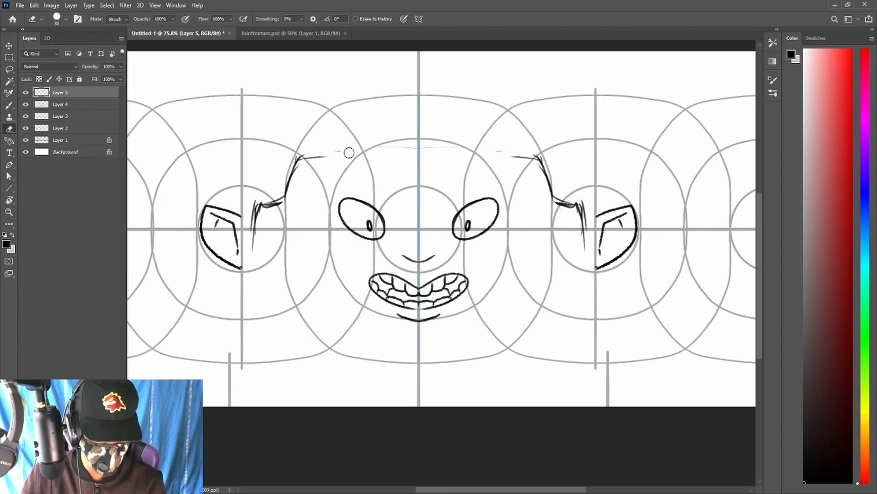
# Redraw the forehead hairline as a shallow curve dipping at the centre between the temples, and erase its stray strokes.
pyautogui.press('b')
pyautogui.moveTo(304, 158)
pyautogui.mouseDown()
pyautogui.moveTo(457, 172)
pyautogui.moveTo(428, 165)
pyautogui.moveTo(453, 164)
pyautogui.moveTo(417, 167)
pyautogui.moveTo(444, 162)
pyautogui.mouseUp()
pyautogui.hotkey('ctrl', 'z')
pyautogui.press('e')
pyautogui.press('b')
pyautogui.moveTo(343, 150); pyautogui.dragTo(444, 161)
pyautogui.hotkey('ctrl', 'z')
pyautogui.press('e')
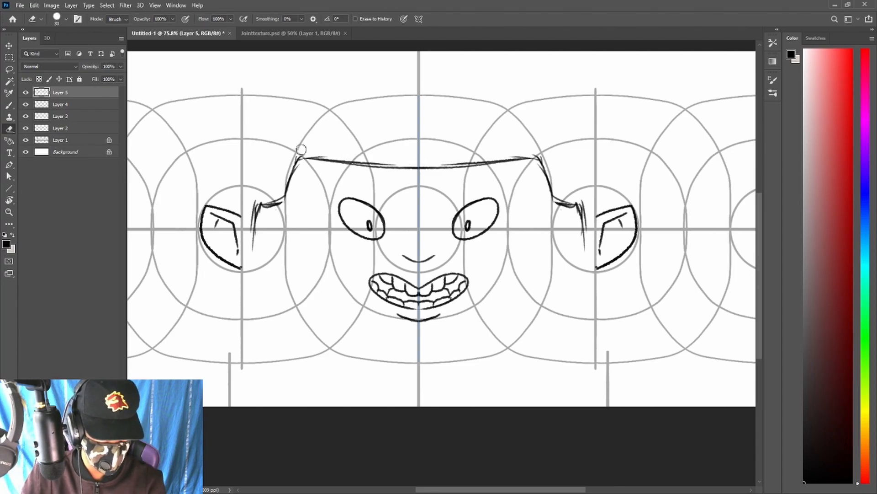
pyautogui.moveTo(391, 160); pyautogui.dragTo(352, 157)
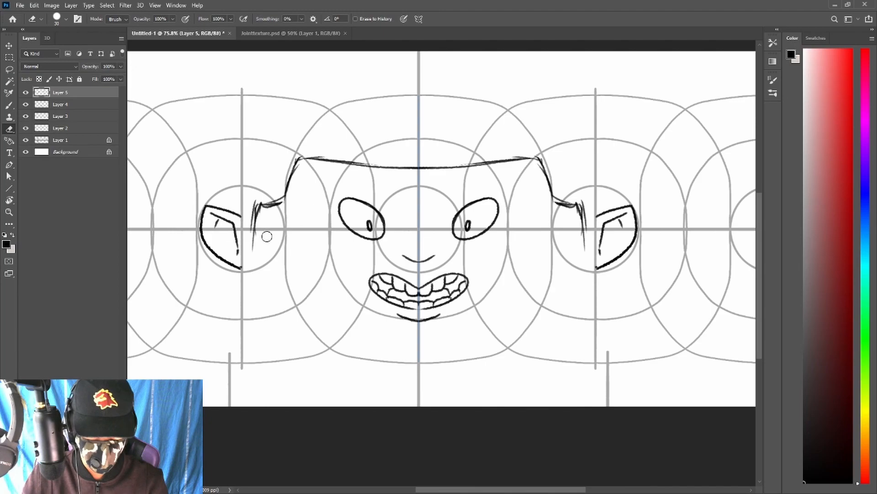
# Clean up the hairline corners and replace the long strands beside the ears with short pointed zigzags.
pyautogui.press('b')
pyautogui.press('e')
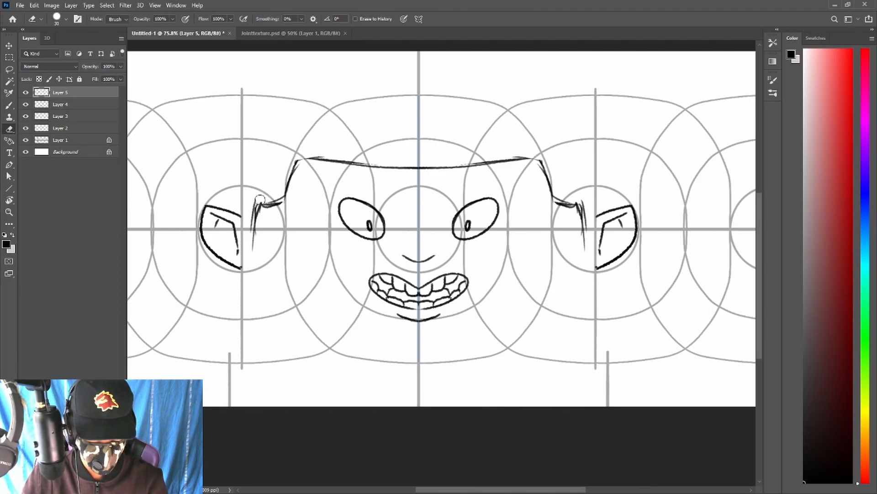
pyautogui.moveTo(264, 216); pyautogui.dragTo(255, 249)
pyautogui.press('b')
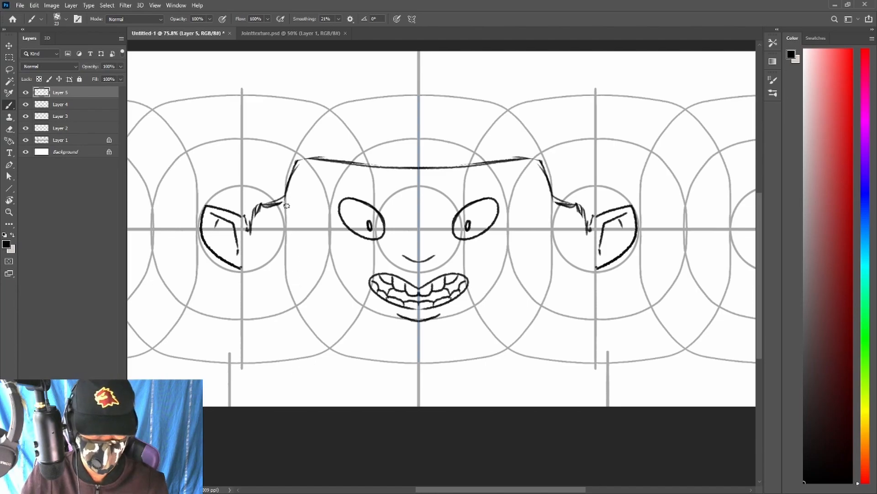
# Redraw the mirrored pointed hair strand beside the ears, replacing the previous attempts.
pyautogui.hotkey('ctrl', 'z')
pyautogui.moveTo(257, 207); pyautogui.dragTo(255, 237)
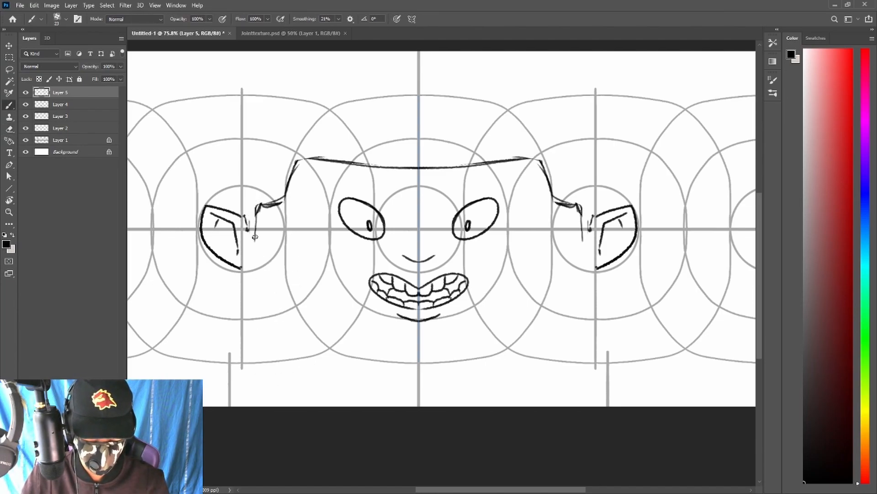
pyautogui.hotkey('ctrl', 'z')
pyautogui.moveTo(257, 206); pyautogui.dragTo(255, 234)
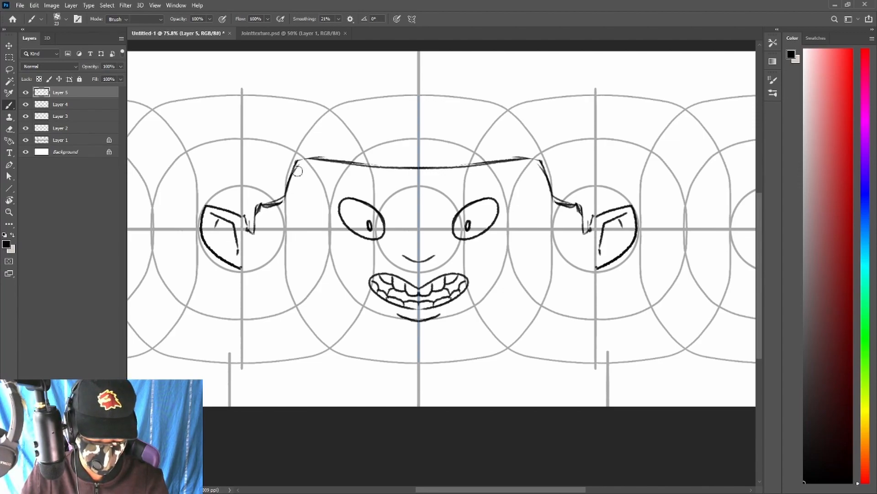
# Rework the hairline into a wavy, jagged outline across forehead and sideburns, and draw mirrored lines from the ears down to the canvas edge.
pyautogui.press('e')
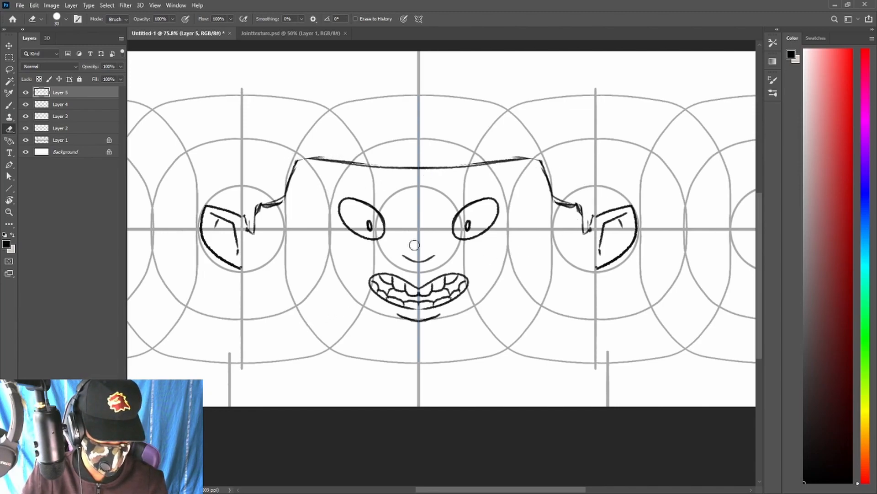
pyautogui.moveTo(448, 167); pyautogui.dragTo(532, 142)
pyautogui.press('b')
pyautogui.press('e')
pyautogui.moveTo(334, 204)
pyautogui.mouseDown()
pyautogui.moveTo(340, 234)
pyautogui.moveTo(346, 183)
pyautogui.moveTo(349, 192)
pyautogui.moveTo(353, 176)
pyautogui.moveTo(363, 175)
pyautogui.moveTo(356, 184)
pyautogui.moveTo(373, 164)
pyautogui.moveTo(391, 128)
pyautogui.moveTo(499, 143)
pyautogui.mouseUp()
pyautogui.press('b')
pyautogui.press('e')
pyautogui.press('e')
pyautogui.press('b')
pyautogui.moveTo(366, 175)
pyautogui.mouseDown()
pyautogui.moveTo(387, 133)
pyautogui.moveTo(500, 139)
pyautogui.mouseUp()
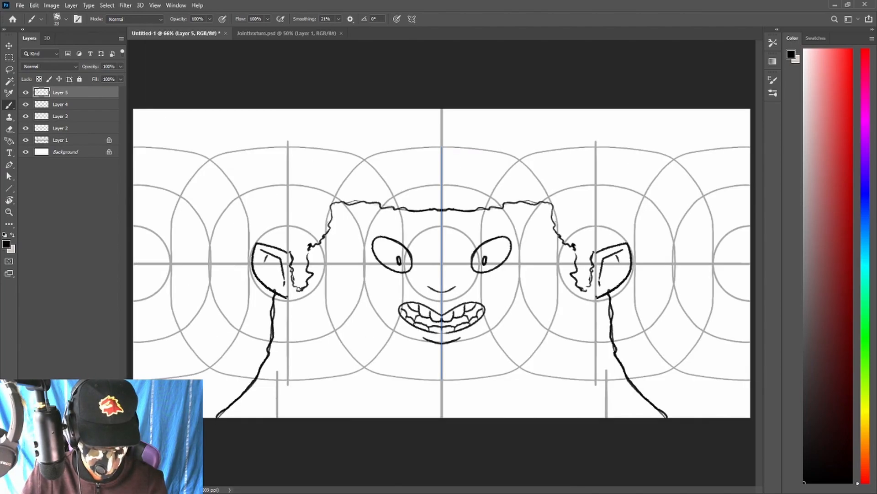
# Preview the drawing wrapped on a 3D sphere mesh, turned to the ear side, and revert to the flat layers.
pyautogui.press('e')
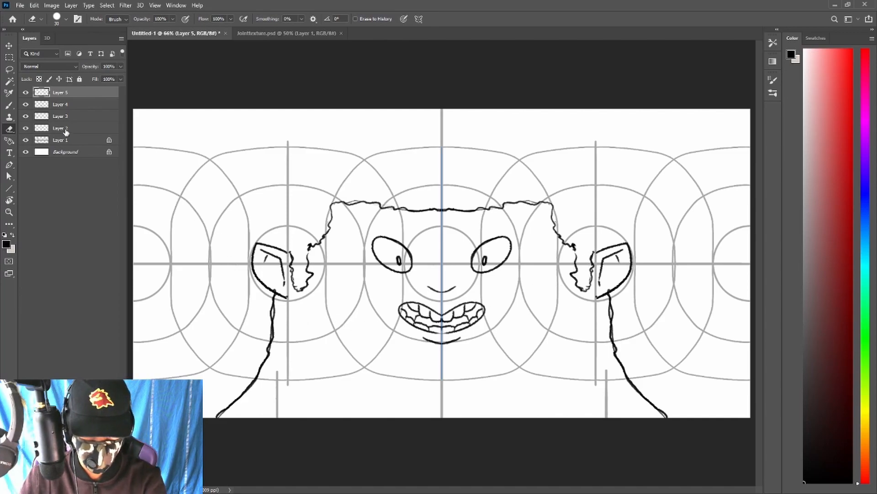
pyautogui.click(55, 39)
pyautogui.click(72, 144)
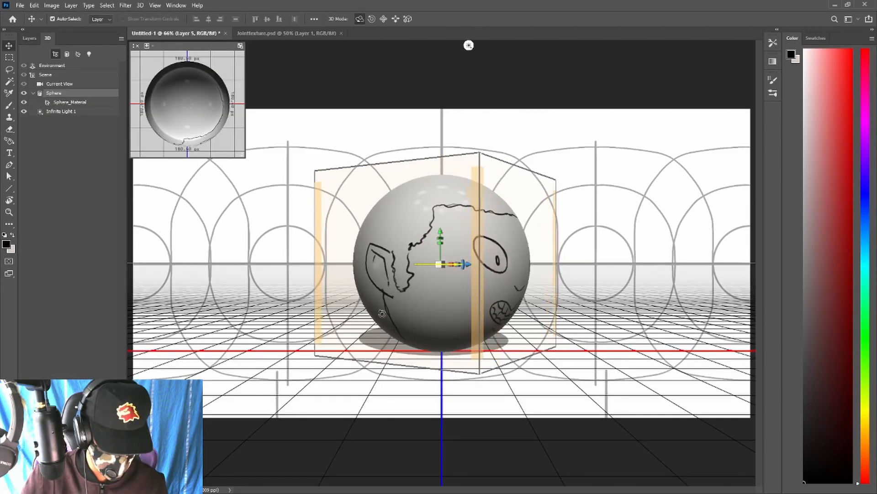
pyautogui.moveTo(340, 347)
pyautogui.mouseDown()
pyautogui.moveTo(739, 296)
pyautogui.moveTo(605, 296)
pyautogui.moveTo(535, 312)
pyautogui.mouseUp()
pyautogui.hotkey('ctrl', 'z')
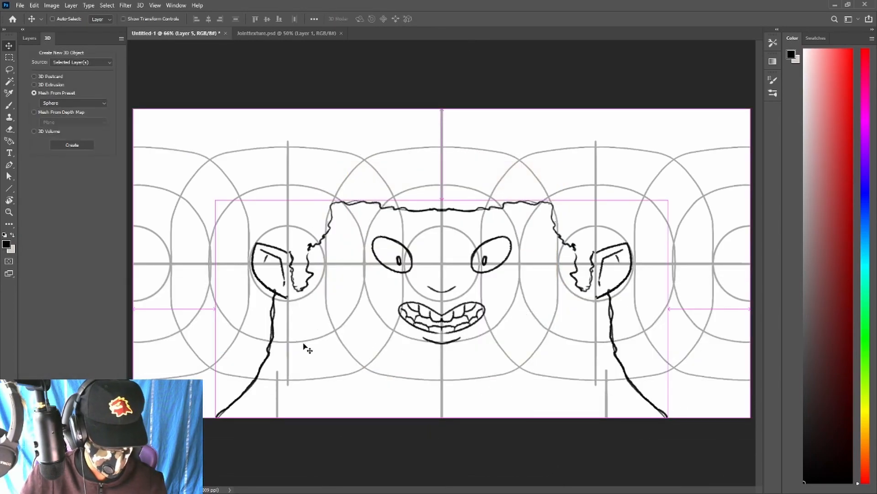
# Erase the upper part of the neck lines below the ears and preview the drawing on a 3D sphere again.
pyautogui.press('e')
pyautogui.moveTo(275, 317); pyautogui.dragTo(276, 300)
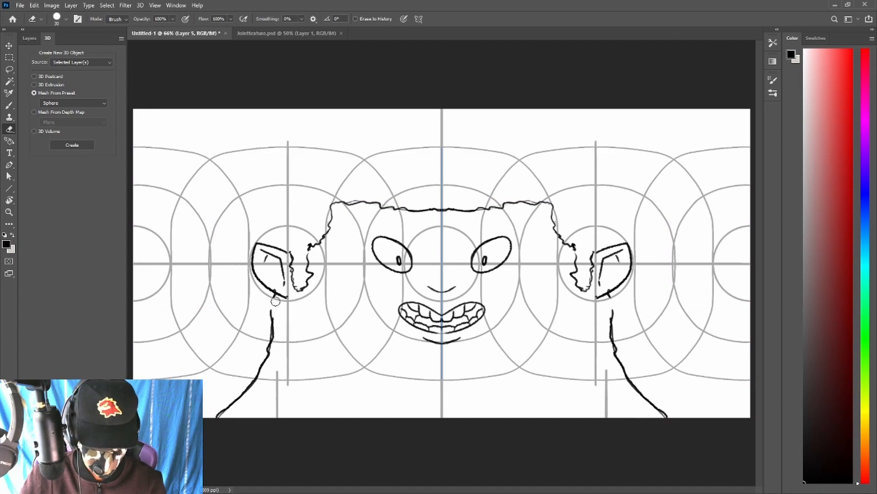
pyautogui.click(72, 145)
pyautogui.moveTo(538, 290)
pyautogui.mouseDown()
pyautogui.moveTo(386, 330)
pyautogui.moveTo(497, 304)
pyautogui.moveTo(613, 294)
pyautogui.moveTo(519, 310)
pyautogui.moveTo(465, 334)
pyautogui.mouseUp()
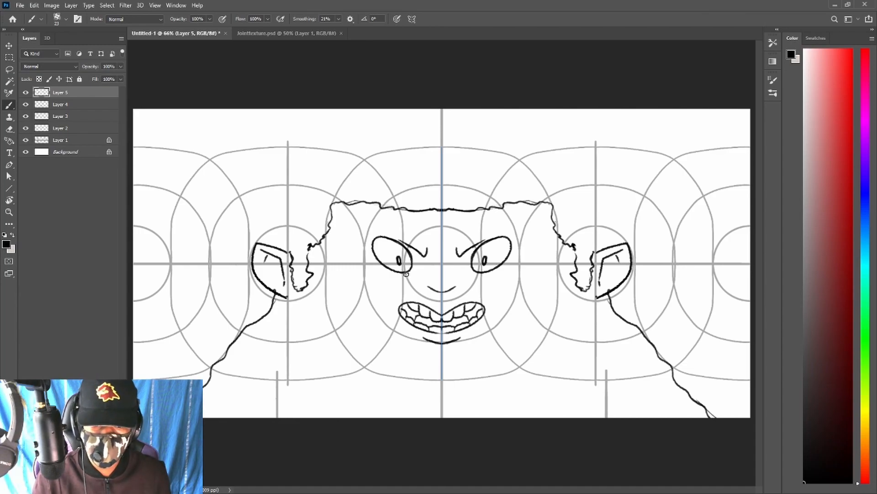
# Hide the guide grid on Layer 1 and erase the dark hair fill on Layer 7 that spills past the hairline onto the face.
pyautogui.click(26, 140)
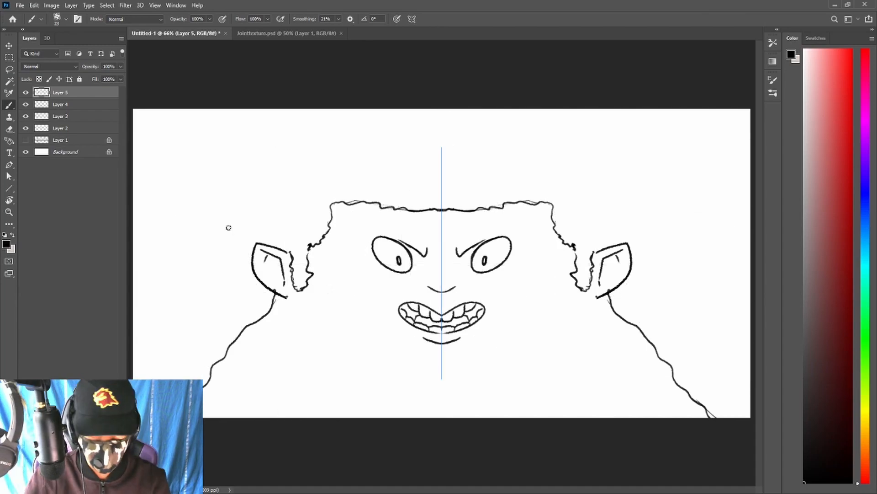
pyautogui.click(80, 151)
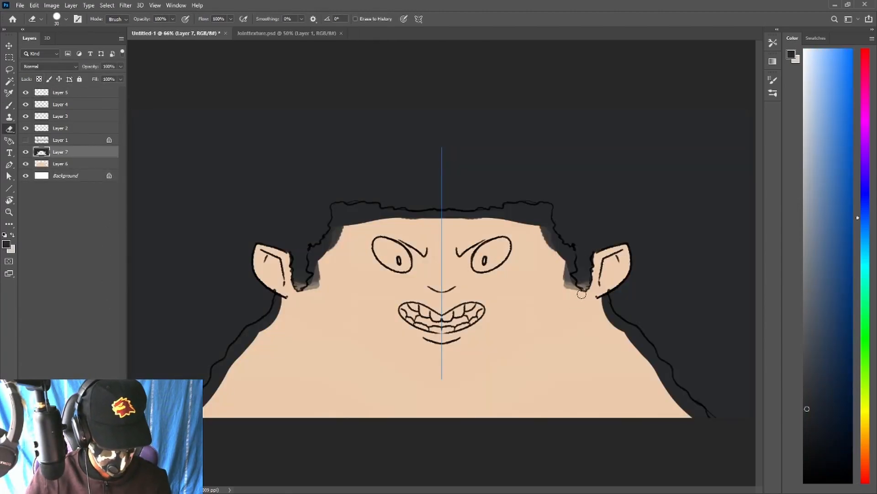
pyautogui.moveTo(581, 294)
pyautogui.mouseDown()
pyautogui.moveTo(569, 276)
pyautogui.moveTo(568, 288)
pyautogui.moveTo(546, 204)
pyautogui.moveTo(433, 219)
pyautogui.moveTo(500, 213)
pyautogui.moveTo(514, 224)
pyautogui.moveTo(541, 211)
pyautogui.moveTo(567, 267)
pyautogui.mouseUp()
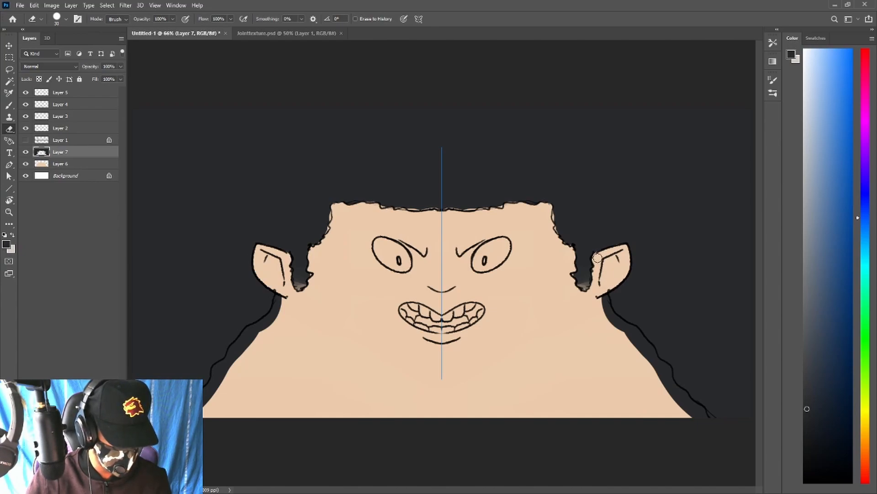
# Paint the dark hair colour into the faded tip of the sideburn beside the ear on Layer 7.
pyautogui.press('z')
pyautogui.moveTo(599, 278)
pyautogui.mouseDown()
pyautogui.moveTo(654, 247)
pyautogui.moveTo(587, 237)
pyautogui.moveTo(545, 211)
pyautogui.mouseUp()
pyautogui.press('b')
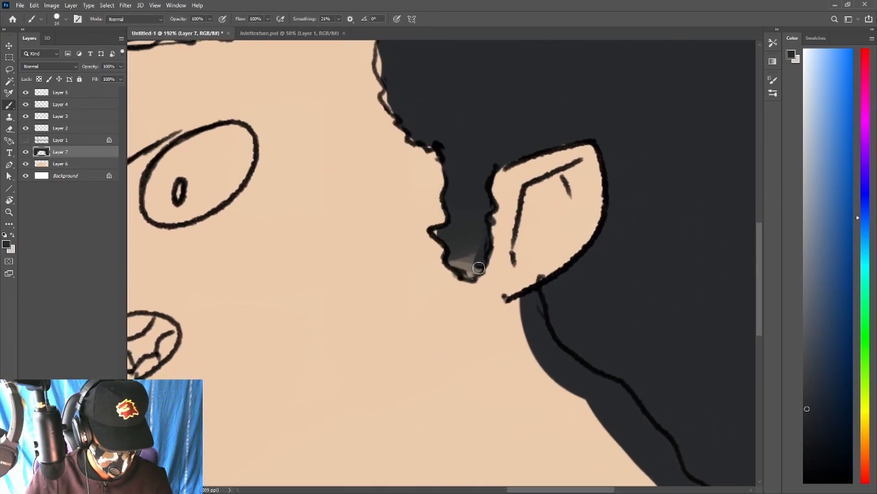
pyautogui.moveTo(473, 274)
pyautogui.mouseDown()
pyautogui.moveTo(452, 257)
pyautogui.moveTo(468, 253)
pyautogui.moveTo(458, 258)
pyautogui.moveTo(441, 238)
pyautogui.mouseUp()
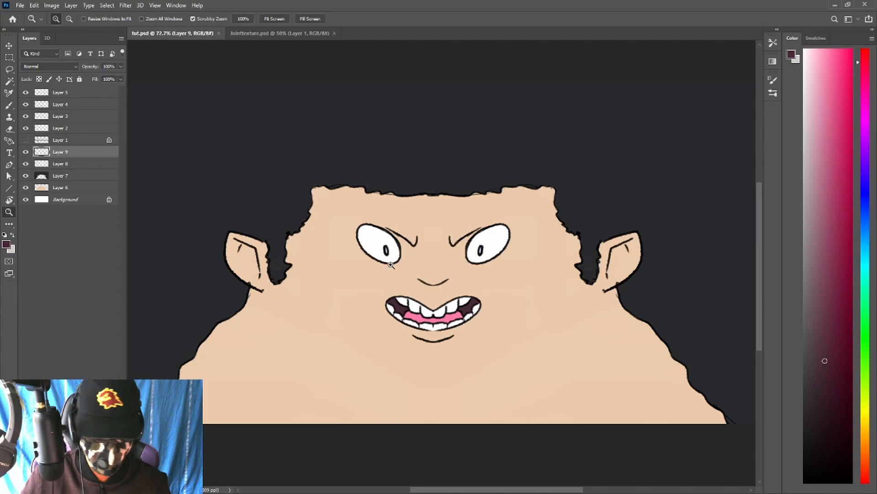
# Toggle the visibility of Layers 5, 4, 3 and 2 to examine the separate line art over the colour fills.
pyautogui.click(25, 93)
pyautogui.click(26, 93)
pyautogui.click(26, 92)
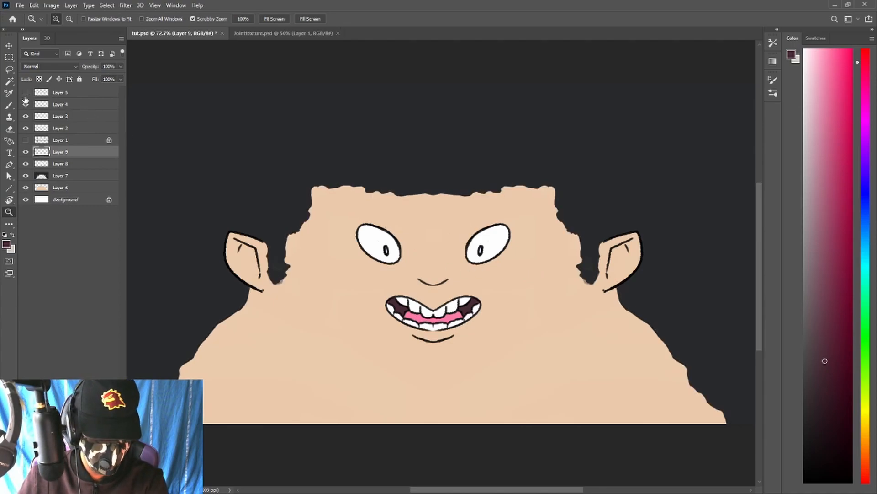
pyautogui.click(25, 103)
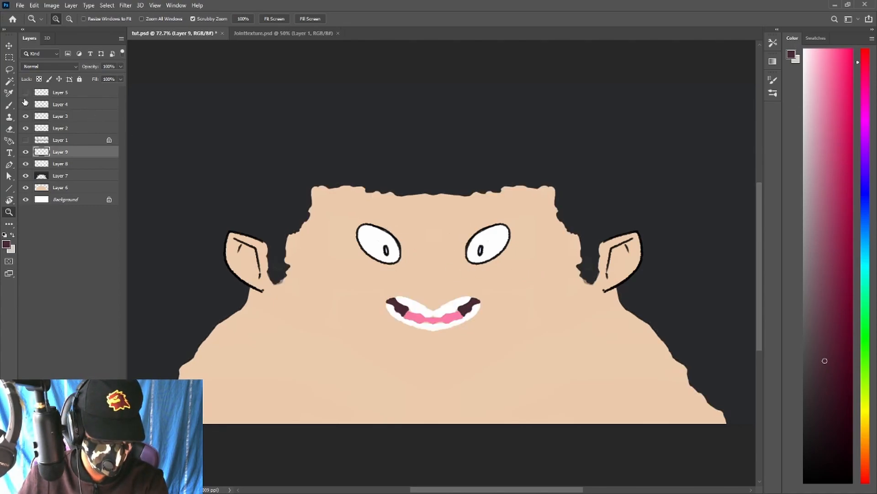
pyautogui.click(25, 105)
pyautogui.click(25, 104)
pyautogui.click(26, 105)
pyautogui.click(25, 104)
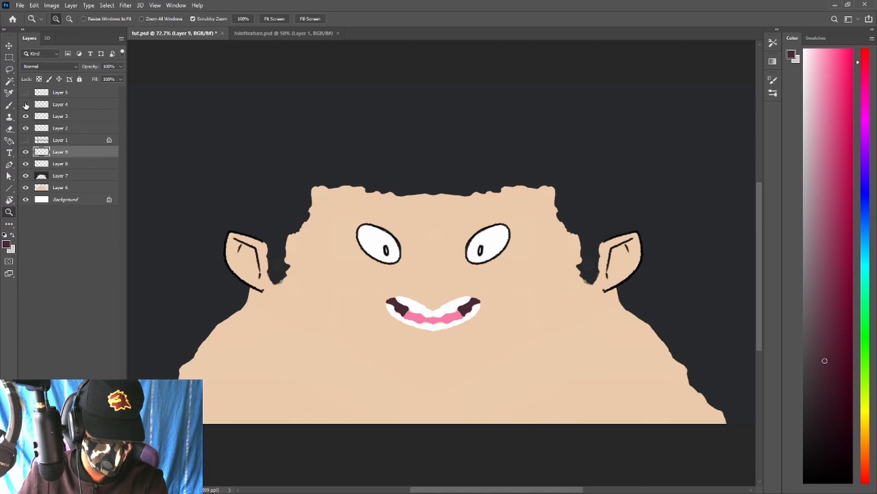
pyautogui.click(26, 117)
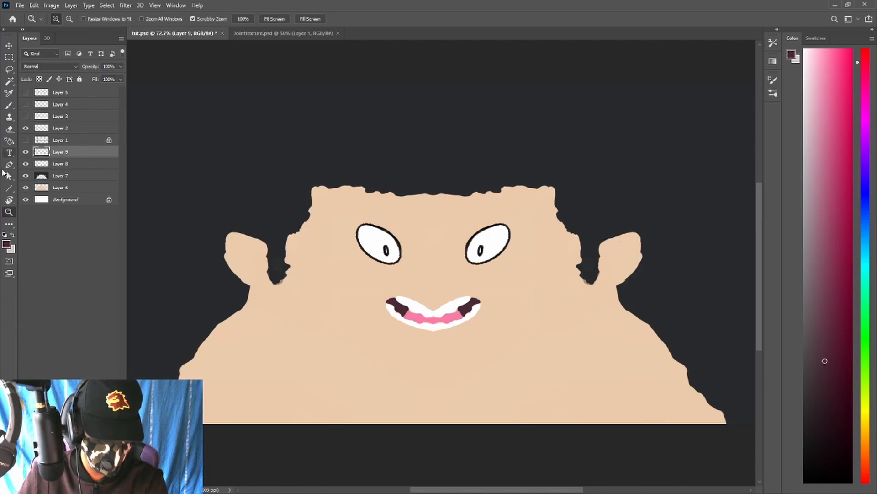
pyautogui.click(26, 131)
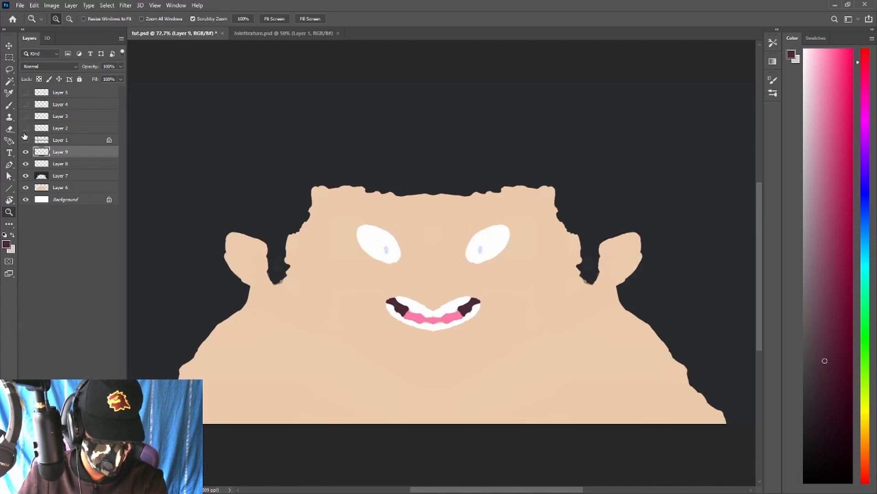
pyautogui.click(26, 139)
pyautogui.click(25, 140)
pyautogui.click(25, 128)
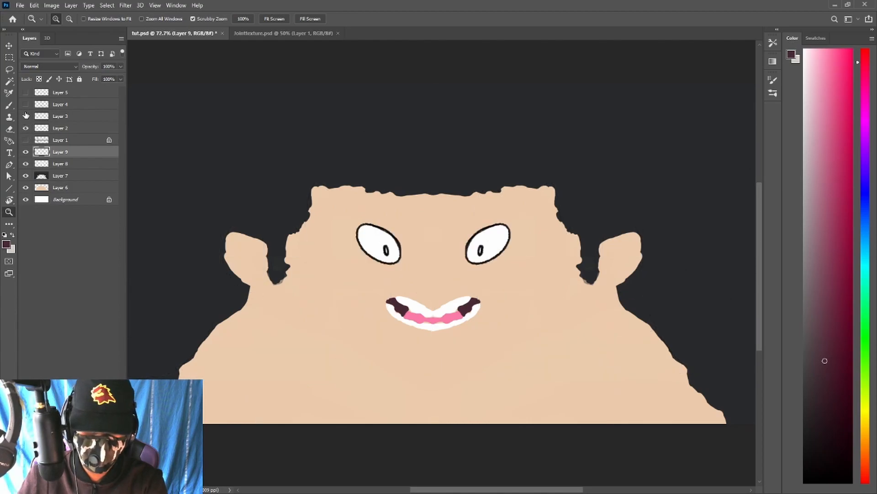
pyautogui.click(25, 116)
pyautogui.click(25, 104)
pyautogui.click(26, 92)
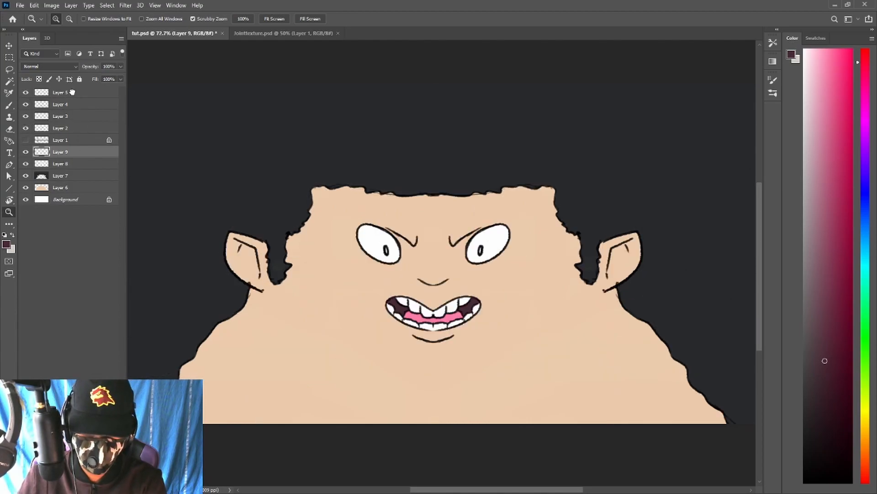
# Erase the stray sketch strokes along the forehead and temple hairline on Layer 5.
pyautogui.click(73, 94)
pyautogui.click(25, 92)
pyautogui.click(25, 92)
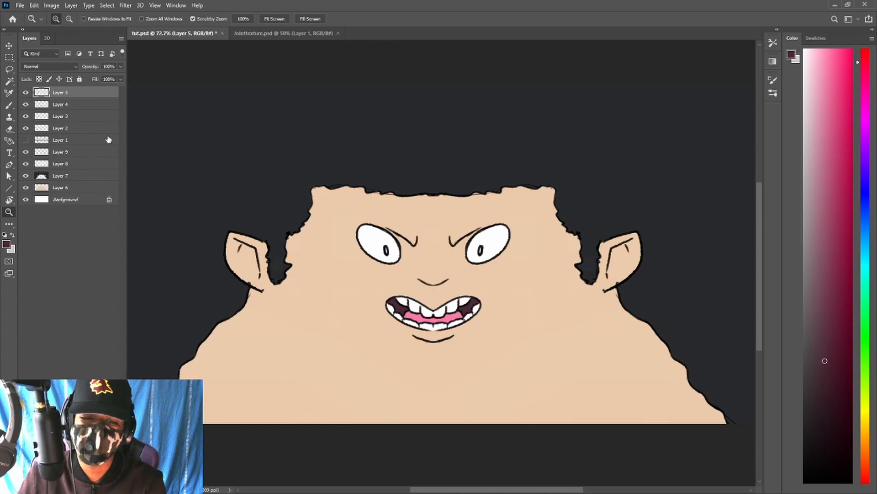
pyautogui.moveTo(487, 200); pyautogui.dragTo(487, 175)
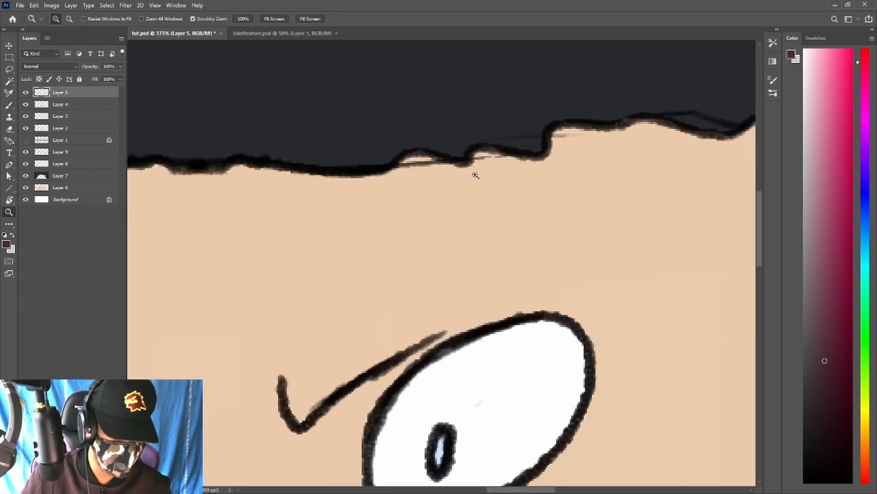
pyautogui.press('e')
pyautogui.moveTo(413, 178)
pyautogui.mouseDown()
pyautogui.moveTo(425, 178)
pyautogui.moveTo(414, 179)
pyautogui.mouseUp()
pyautogui.moveTo(499, 175)
pyautogui.mouseDown()
pyautogui.moveTo(485, 165)
pyautogui.moveTo(510, 177)
pyautogui.mouseUp()
pyautogui.moveTo(528, 129)
pyautogui.mouseDown()
pyautogui.moveTo(484, 128)
pyautogui.moveTo(525, 131)
pyautogui.mouseUp()
pyautogui.moveTo(573, 148)
pyautogui.mouseDown()
pyautogui.moveTo(526, 160)
pyautogui.moveTo(578, 134)
pyautogui.moveTo(559, 134)
pyautogui.moveTo(599, 142)
pyautogui.mouseUp()
pyautogui.moveTo(668, 168); pyautogui.dragTo(506, 174)
pyautogui.moveTo(557, 197); pyautogui.dragTo(535, 175)
pyautogui.press('b')
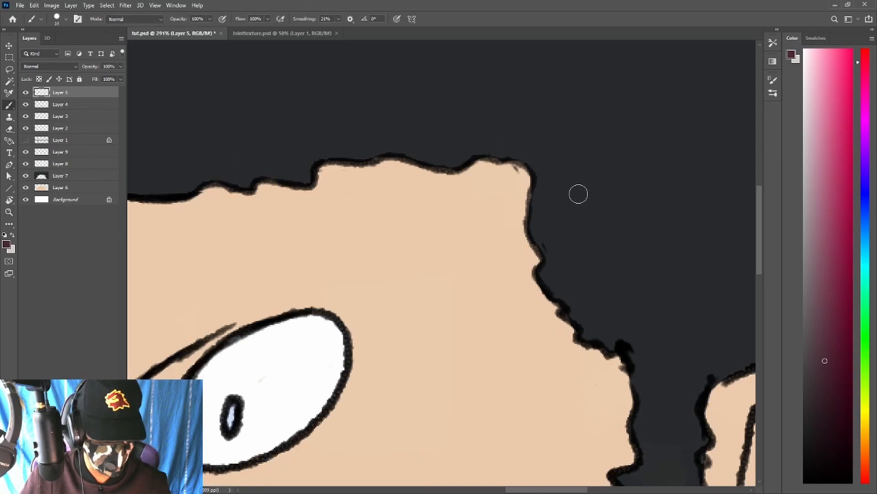
# Add a new layer directly above the skin fill on Layer 6 and clip it to that layer.
pyautogui.press('z')
pyautogui.moveTo(410, 280)
pyautogui.mouseDown()
pyautogui.moveTo(355, 339)
pyautogui.moveTo(368, 339)
pyautogui.moveTo(344, 349)
pyautogui.moveTo(361, 349)
pyautogui.mouseUp()
pyautogui.click(69, 189)
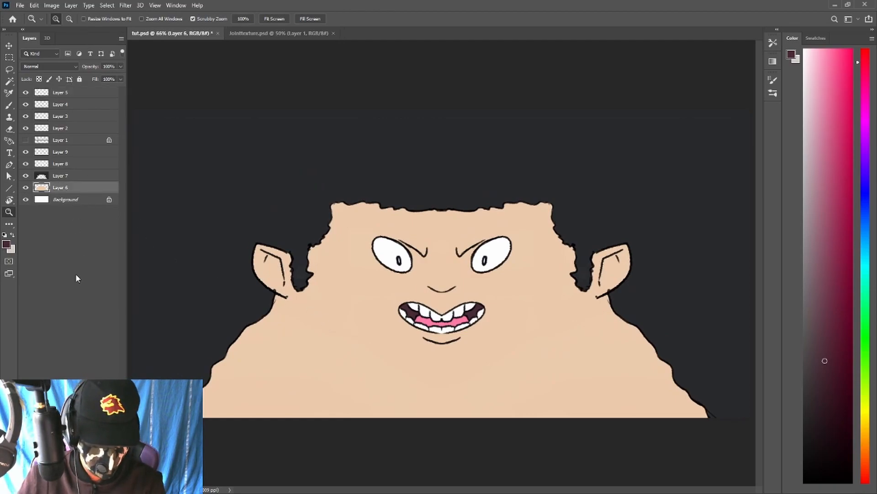
pyautogui.click(96, 489)
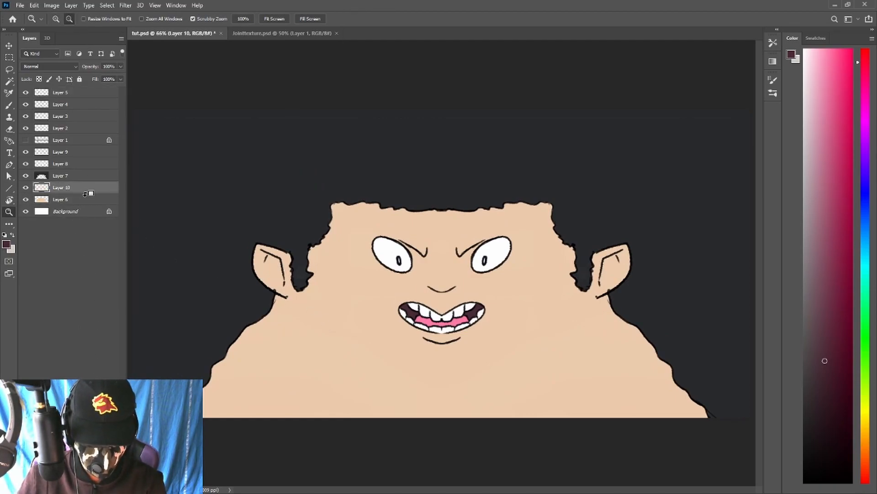
pyautogui.scroll(1, 84, 194)
pyautogui.click(91, 199)
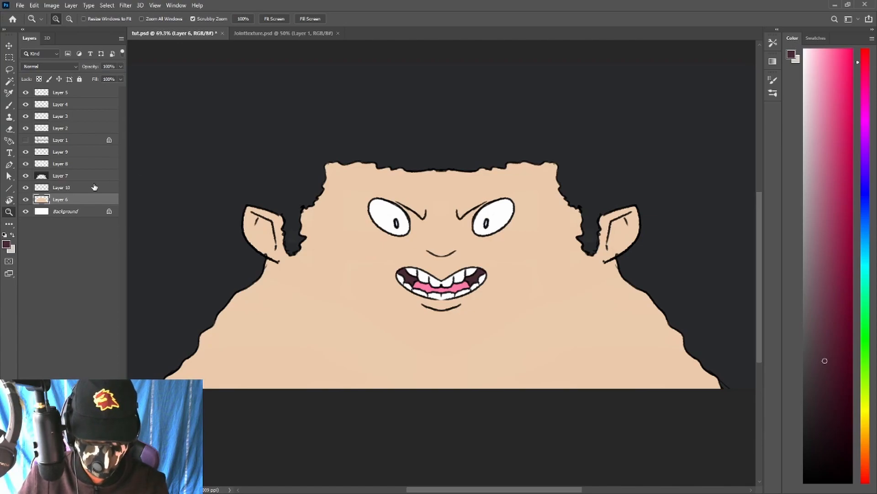
pyautogui.click(97, 187)
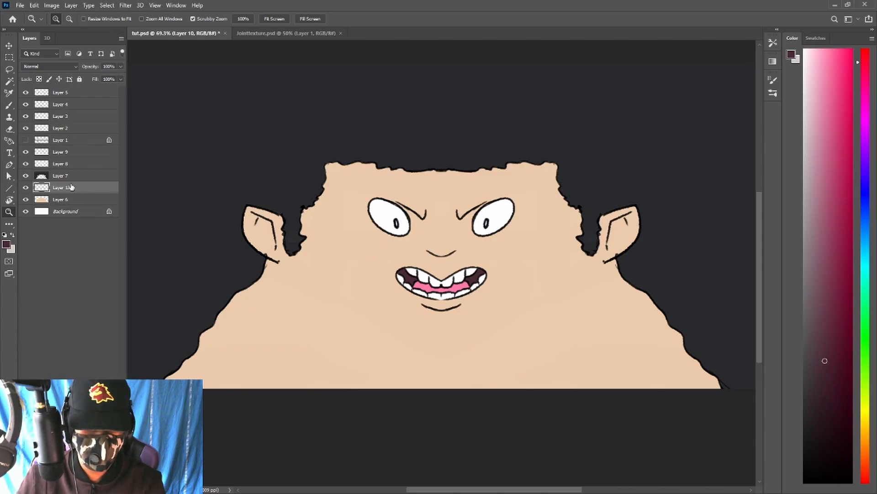
pyautogui.moveTo(80, 193); pyautogui.dragTo(65, 187)
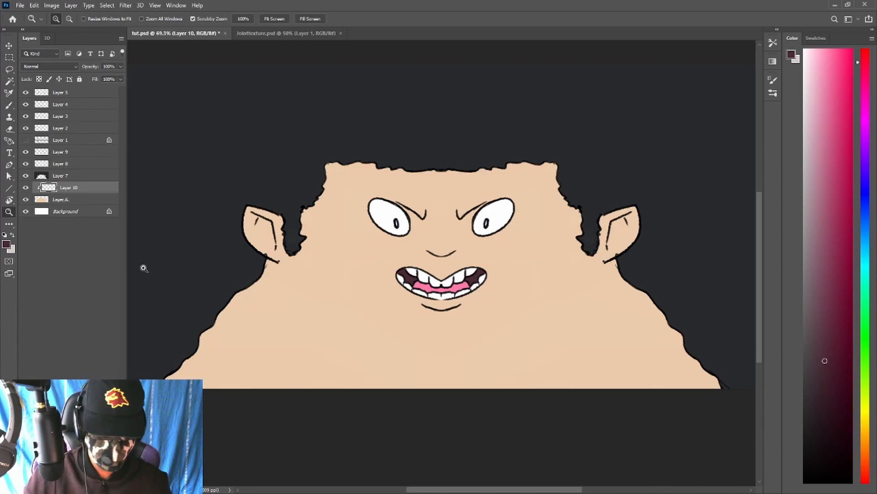
# Insert another layer beneath the clipped Layer 10 and paint large mirrored deep-pink cheek patches on it with an enlarged brush.
pyautogui.press('b')
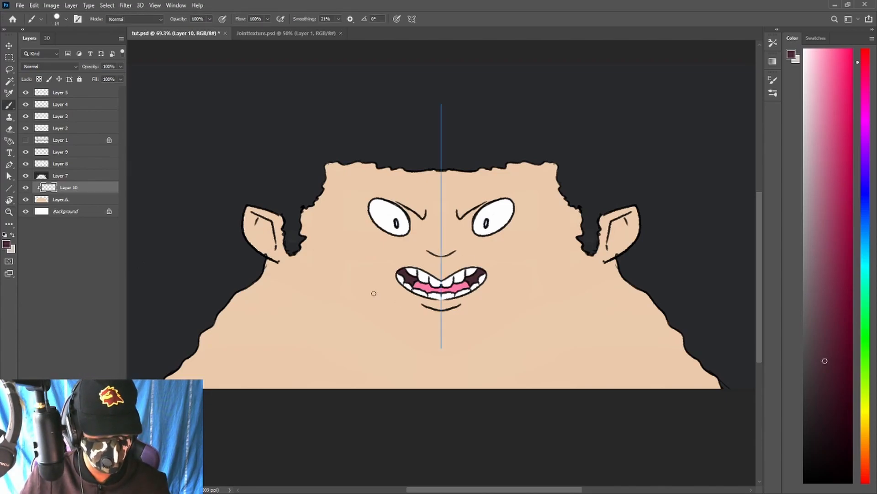
pyautogui.hotkey('ctrl', 'shift', 'alt', 'n')
pyautogui.press(']')
pyautogui.moveTo(426, 292); pyautogui.dragTo(393, 315)
pyautogui.hotkey('ctrl', 'z')
pyautogui.moveTo(365, 270); pyautogui.dragTo(348, 297)
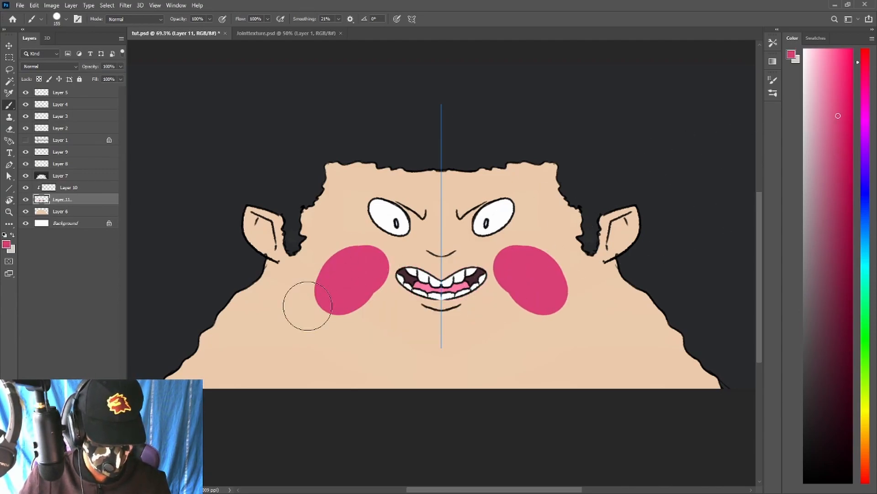
# Paint a mirrored light-pink stripe across the cheek patches on the clipped Layer 10 and toggle that layer's visibility.
pyautogui.click(94, 189)
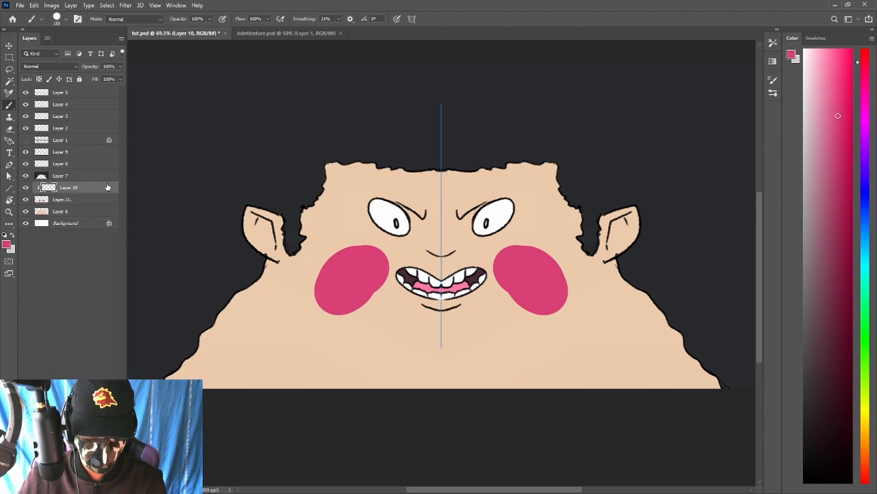
pyautogui.click(817, 52)
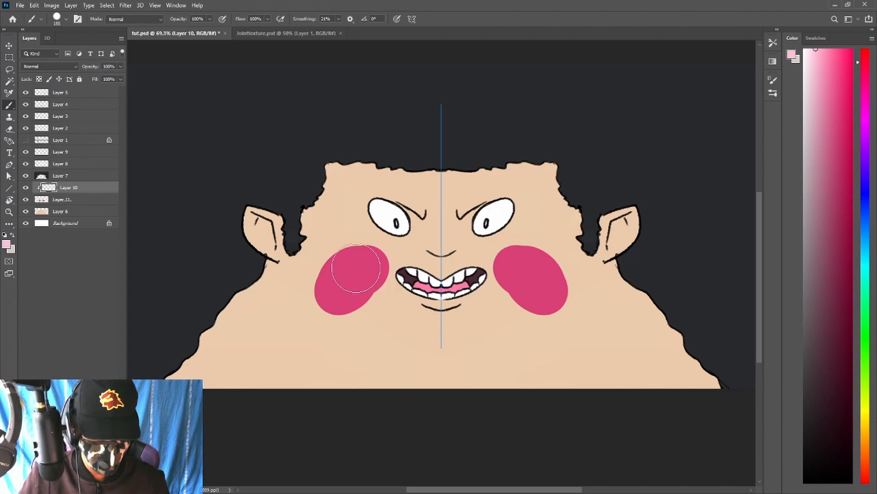
pyautogui.moveTo(368, 243); pyautogui.dragTo(343, 315)
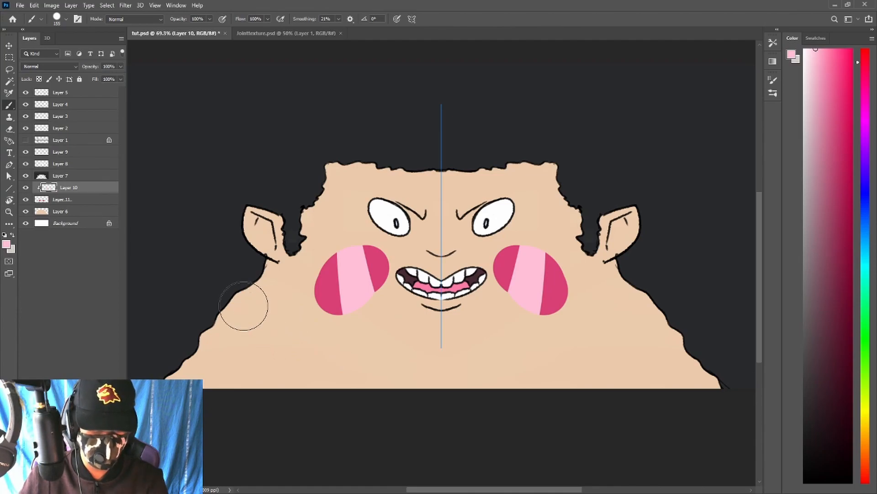
pyautogui.click(26, 188)
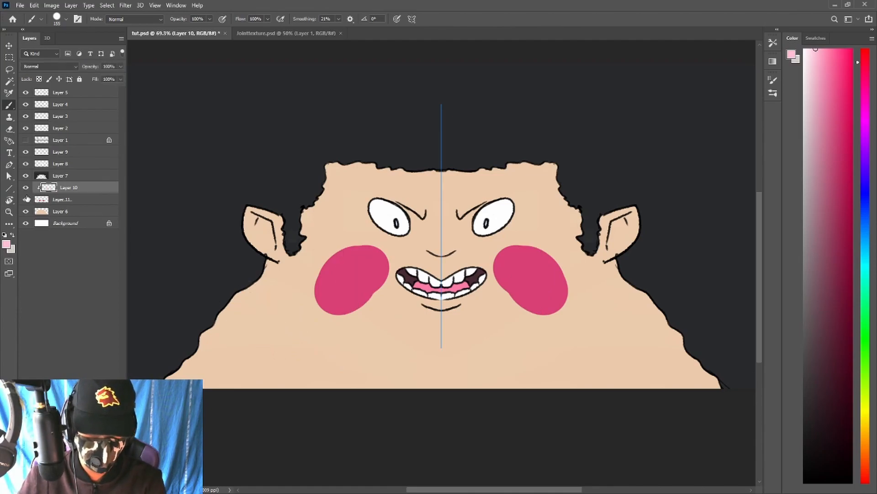
# Undo the cheek painting, removing the stripe, the deep-pink patches and the extra layer beneath Layer 10.
pyautogui.moveTo(347, 257)
pyautogui.mouseDown()
pyautogui.moveTo(308, 307)
pyautogui.moveTo(343, 293)
pyautogui.moveTo(357, 273)
pyautogui.moveTo(336, 314)
pyautogui.mouseUp()
pyautogui.click(834, 156)
pyautogui.hotkey('ctrl', 'z')
pyautogui.hotkey('ctrl', 'z')
pyautogui.hotkey('ctrl', 'z')
pyautogui.hotkey('ctrl', 'z')
pyautogui.hotkey('ctrl', 'z')
pyautogui.hotkey('ctrl', 'z')
pyautogui.hotkey('ctrl', 'z')
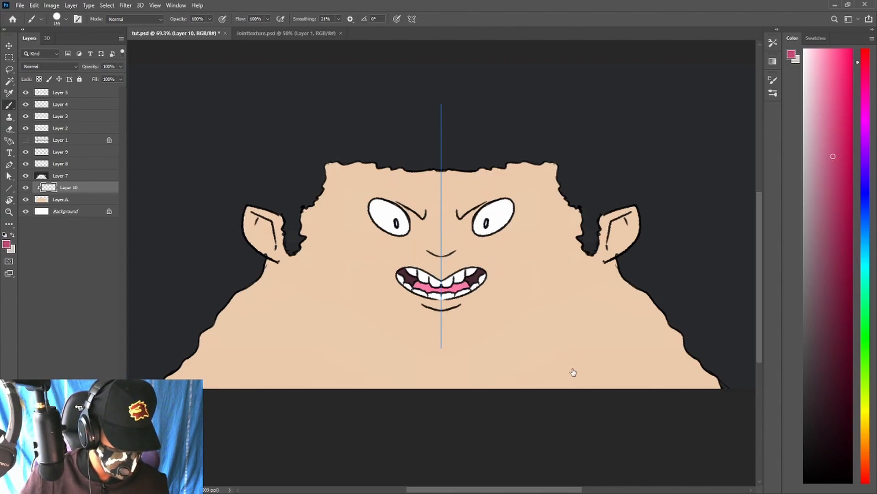
# Switch to a soft round brush and try a large mirrored pink stroke across the neck area.
pyautogui.click(568, 336)
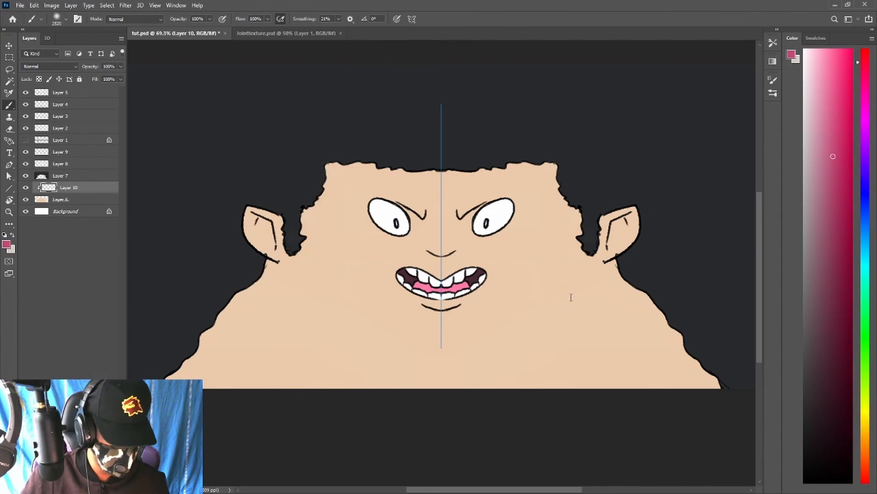
pyautogui.moveTo(699, 348); pyautogui.dragTo(553, 412)
pyautogui.hotkey('ctrl', 'z')
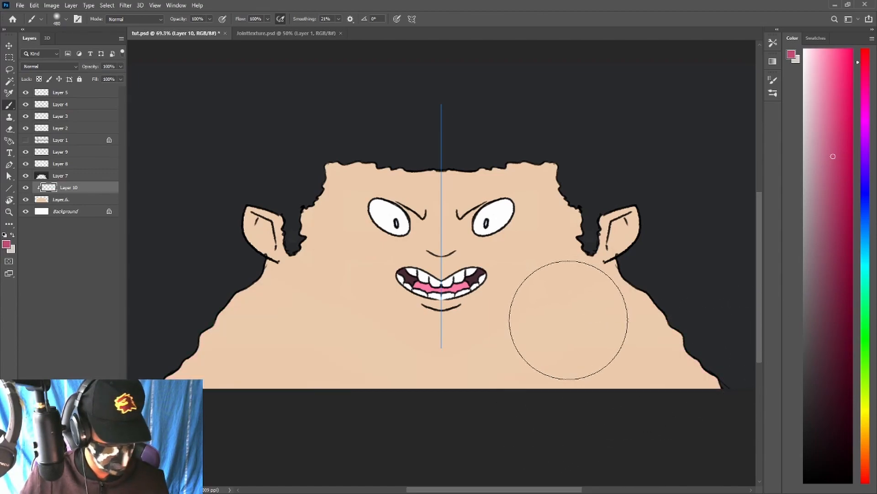
# Sample the skin tone, choose a medium brown based on it and paint a soft mirrored shadow across the neck on Layer 10.
pyautogui.keyDown('alt'); pyautogui.click(551, 306); pyautogui.keyUp('alt')
pyautogui.press('d')
pyautogui.keyDown('alt'); pyautogui.click(552, 297); pyautogui.keyUp('alt')
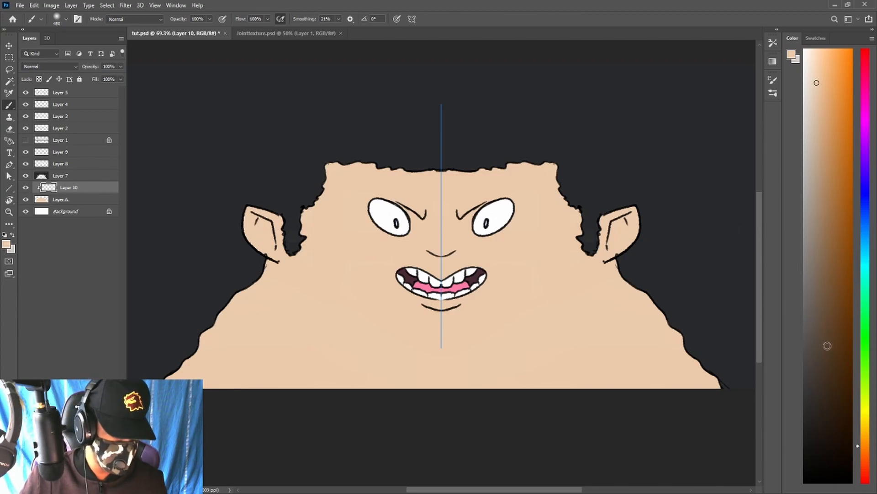
pyautogui.click(828, 357)
pyautogui.click(502, 364)
pyautogui.hotkey('ctrl', 'z')
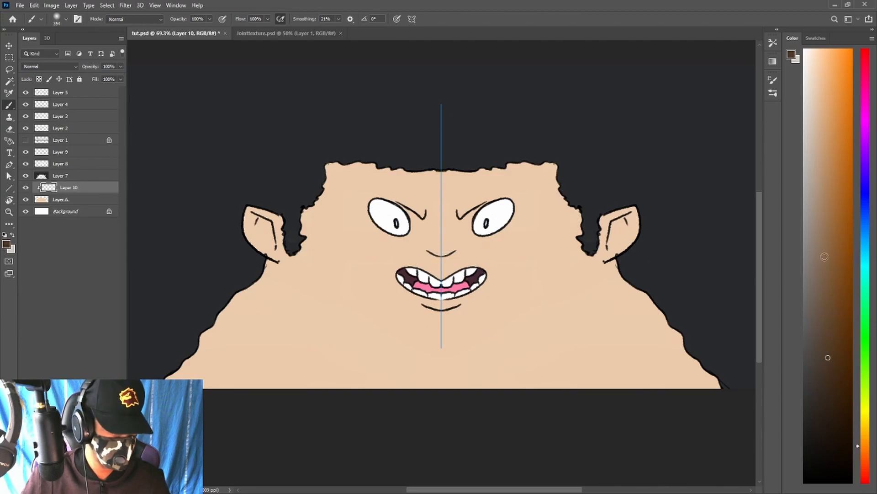
pyautogui.click(827, 273)
pyautogui.moveTo(662, 323)
pyautogui.mouseDown()
pyautogui.moveTo(460, 391)
pyautogui.moveTo(635, 342)
pyautogui.moveTo(553, 381)
pyautogui.moveTo(694, 356)
pyautogui.moveTo(634, 416)
pyautogui.moveTo(655, 381)
pyautogui.moveTo(374, 412)
pyautogui.moveTo(570, 376)
pyautogui.moveTo(711, 332)
pyautogui.moveTo(628, 396)
pyautogui.moveTo(666, 386)
pyautogui.moveTo(700, 356)
pyautogui.moveTo(505, 410)
pyautogui.moveTo(416, 416)
pyautogui.moveTo(707, 331)
pyautogui.moveTo(481, 388)
pyautogui.mouseUp()
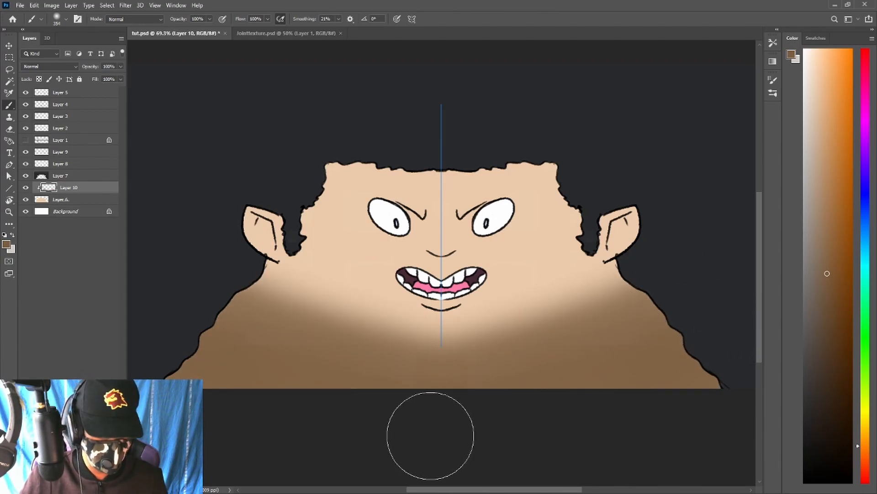
pyautogui.moveTo(417, 421)
pyautogui.mouseDown()
pyautogui.moveTo(656, 371)
pyautogui.moveTo(425, 427)
pyautogui.mouseUp()
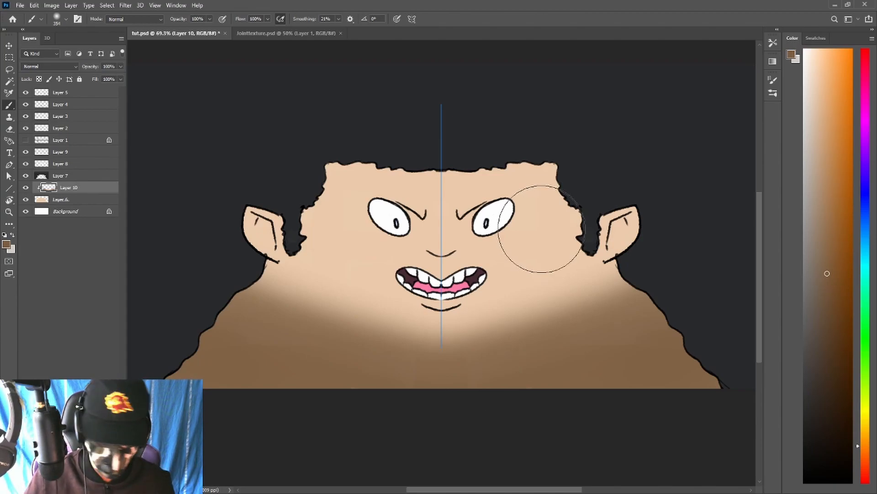
# Refine the neck shadow along the jaw and add soft brown shading around the ears, eyes, nose and mouth on Layer 10.
pyautogui.press('e')
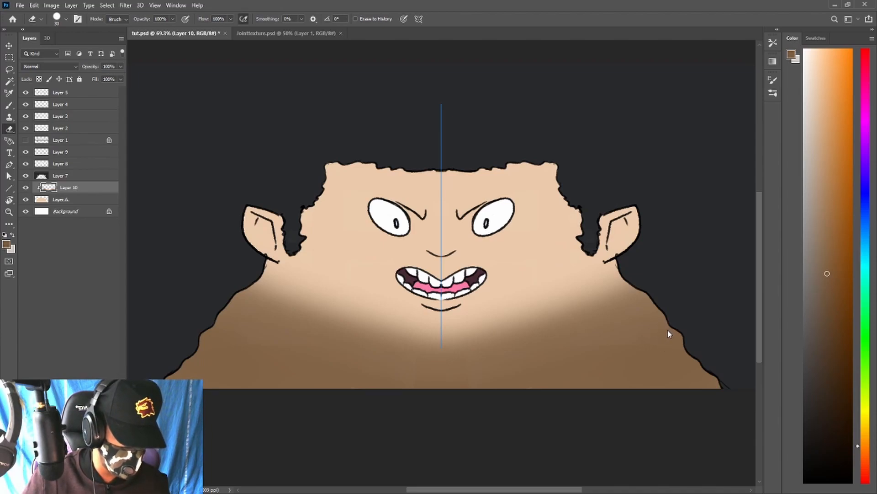
pyautogui.moveTo(448, 322); pyautogui.dragTo(593, 268)
pyautogui.moveTo(470, 306)
pyautogui.mouseDown()
pyautogui.moveTo(609, 270)
pyautogui.moveTo(642, 247)
pyautogui.mouseUp()
pyautogui.moveTo(499, 320); pyautogui.dragTo(520, 315)
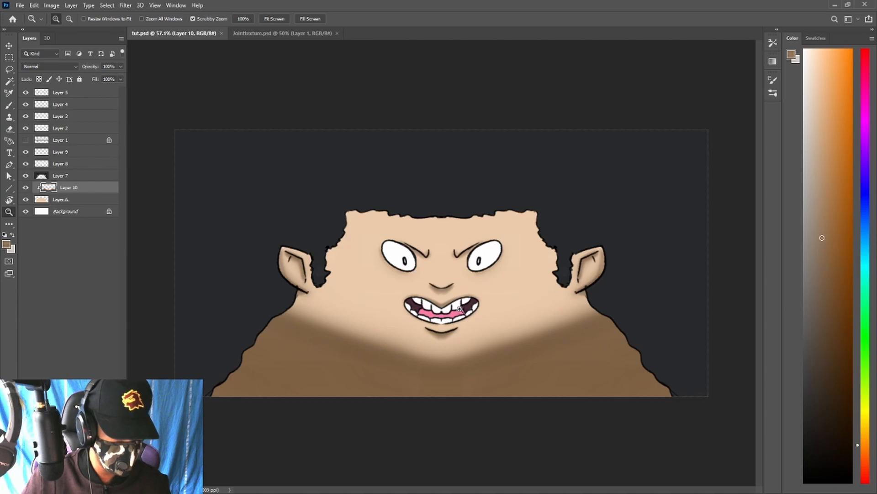
pyautogui.moveTo(450, 295); pyautogui.dragTo(470, 285)
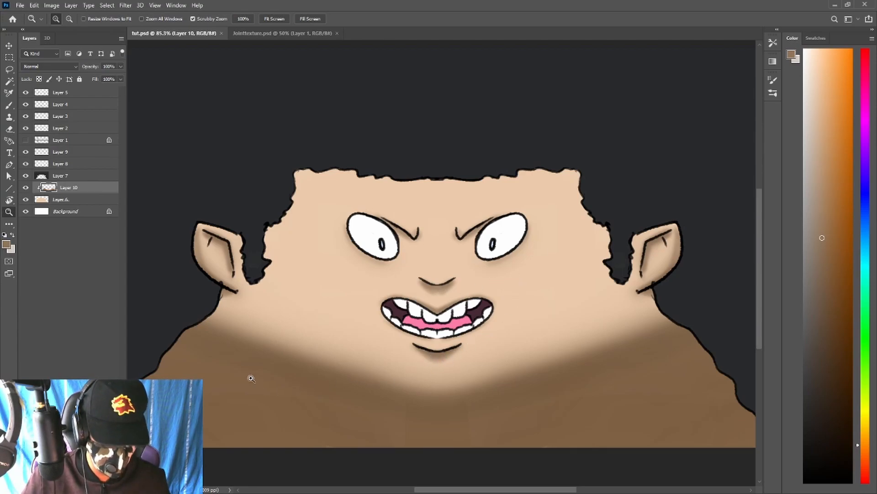
pyautogui.press('b')
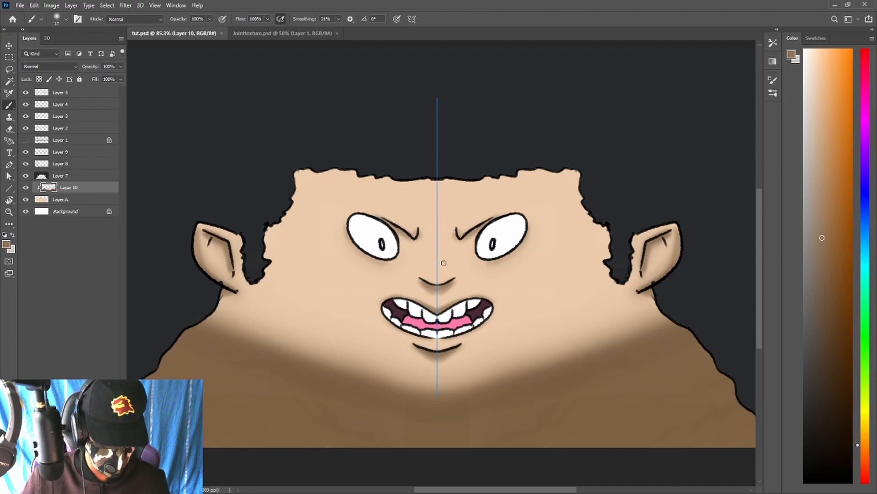
pyautogui.moveTo(444, 262); pyautogui.dragTo(450, 269)
pyautogui.hotkey('ctrl', 'z')
pyautogui.moveTo(528, 208)
pyautogui.mouseDown()
pyautogui.moveTo(499, 213)
pyautogui.moveTo(535, 192)
pyautogui.moveTo(489, 179)
pyautogui.mouseUp()
pyautogui.hotkey('ctrl', 'z')
pyautogui.hotkey('ctrl', 'z')
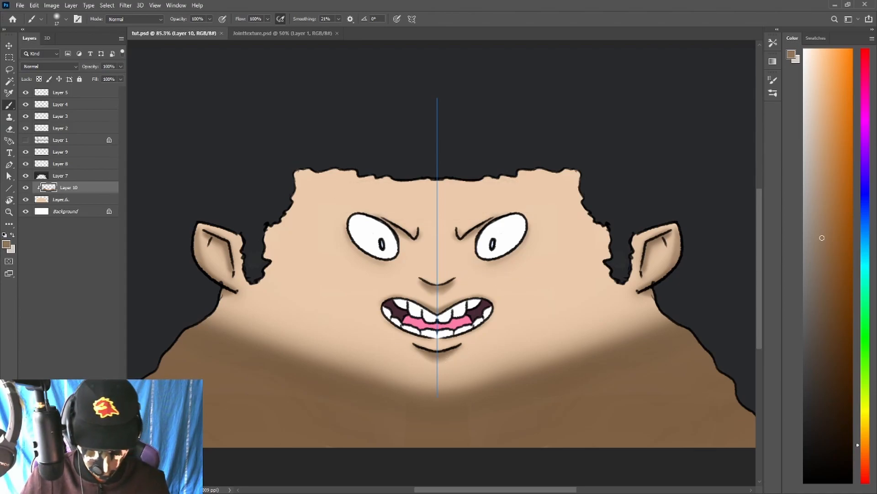
# Add a clipped layer above Layer 10 and paint soft light-skin highlights on the forehead, nose and cheekbones.
pyautogui.hotkey('ctrl', 'shift', 'alt', 'n')
pyautogui.keyDown('alt'); pyautogui.click(91, 191); pyautogui.keyUp('alt')
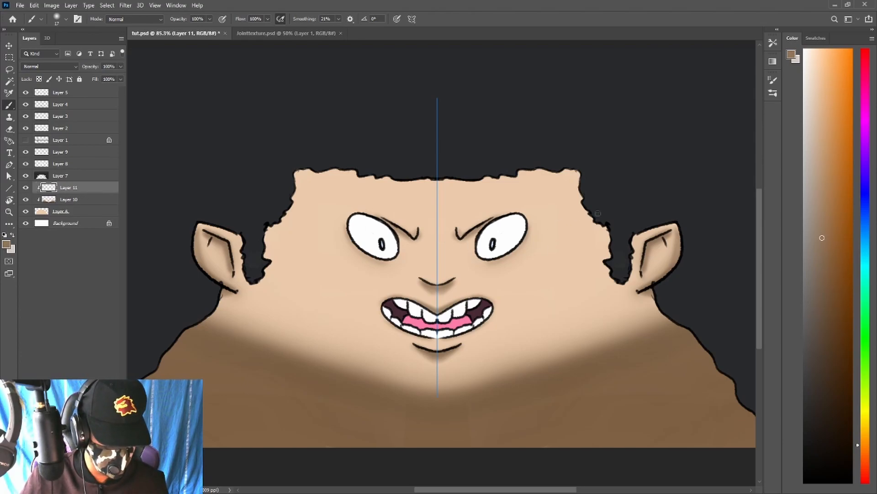
pyautogui.keyDown('alt'); pyautogui.click(568, 231); pyautogui.keyUp('alt')
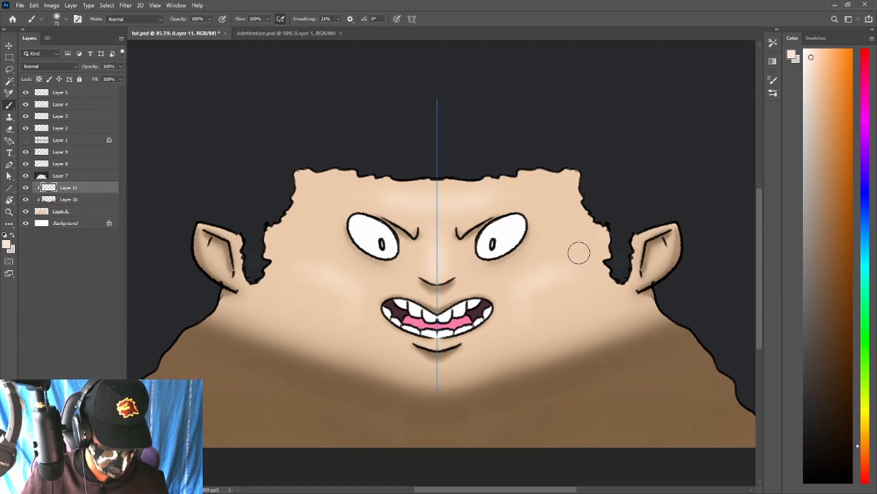
pyautogui.keyDown('alt'); pyautogui.click(565, 299); pyautogui.keyUp('alt')
pyautogui.keyDown('alt'); pyautogui.click(523, 297); pyautogui.keyUp('alt')
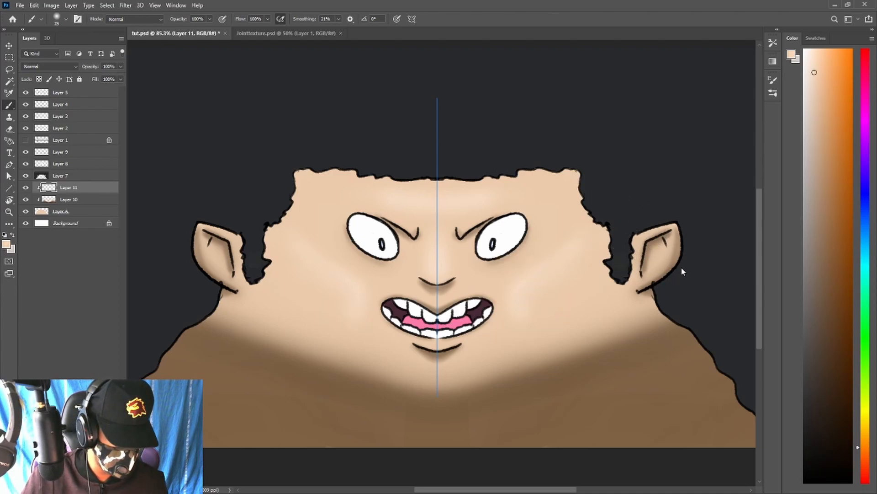
pyautogui.keyDown('alt'); pyautogui.click(438, 257); pyautogui.keyUp('alt')
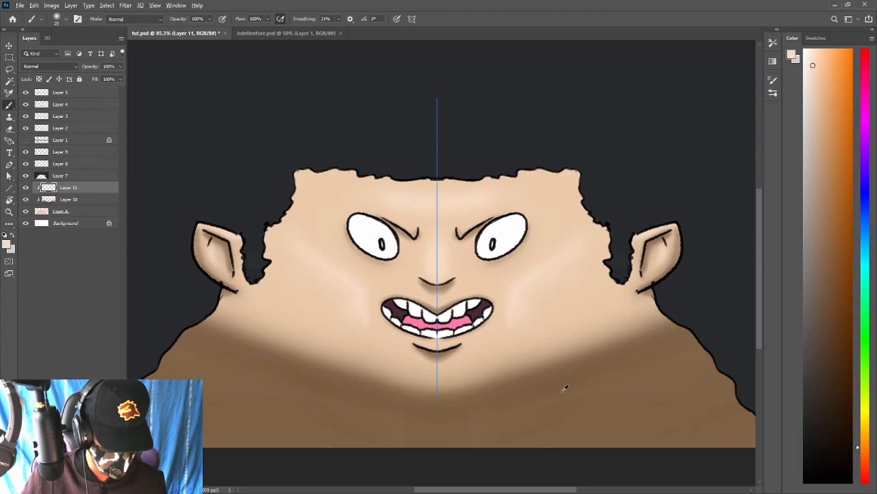
# Sample the neck's brown shade, enlarge the soft brush to 95 and try a shading stroke beneath the cheekbones.
pyautogui.keyDown('alt'); pyautogui.click(569, 405); pyautogui.keyUp('alt')
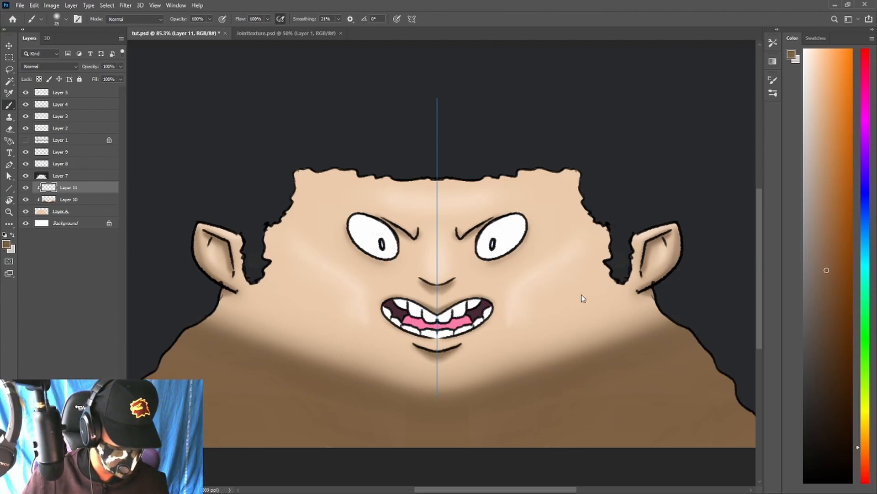
pyautogui.press(']')
pyautogui.press(']')
pyautogui.press(']')
pyautogui.press(']')
pyautogui.press(']')
pyautogui.press(']')
pyautogui.press(']')
pyautogui.moveTo(530, 316)
pyautogui.mouseDown()
pyautogui.moveTo(581, 264)
pyautogui.moveTo(541, 314)
pyautogui.moveTo(540, 296)
pyautogui.moveTo(618, 240)
pyautogui.moveTo(582, 261)
pyautogui.moveTo(533, 320)
pyautogui.moveTo(546, 283)
pyautogui.mouseUp()
pyautogui.hotkey('ctrl', 'z')
pyautogui.hotkey('ctrl', 'z')
pyautogui.hotkey('ctrl', 'z')
pyautogui.hotkey('ctrl', 'z')
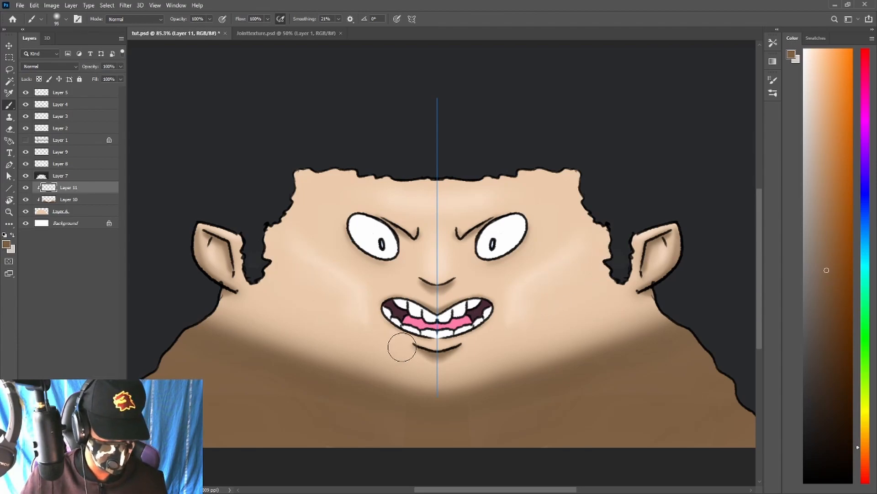
# Paint soft mirrored brown shading beneath the cheekbones, along the upper forehead and on the ears on Layer 11.
pyautogui.moveTo(530, 321)
pyautogui.mouseDown()
pyautogui.moveTo(531, 296)
pyautogui.moveTo(591, 258)
pyautogui.moveTo(530, 298)
pyautogui.moveTo(525, 317)
pyautogui.moveTo(529, 293)
pyautogui.moveTo(585, 260)
pyautogui.moveTo(522, 309)
pyautogui.moveTo(528, 294)
pyautogui.moveTo(518, 325)
pyautogui.mouseUp()
pyautogui.moveTo(509, 183)
pyautogui.mouseDown()
pyautogui.moveTo(511, 212)
pyautogui.moveTo(521, 184)
pyautogui.moveTo(497, 218)
pyautogui.moveTo(520, 190)
pyautogui.moveTo(533, 193)
pyautogui.moveTo(514, 219)
pyautogui.moveTo(443, 230)
pyautogui.moveTo(487, 195)
pyautogui.moveTo(457, 186)
pyautogui.moveTo(561, 170)
pyautogui.moveTo(460, 187)
pyautogui.moveTo(548, 179)
pyautogui.moveTo(560, 187)
pyautogui.moveTo(527, 220)
pyautogui.moveTo(513, 210)
pyautogui.moveTo(580, 197)
pyautogui.moveTo(575, 215)
pyautogui.mouseUp()
pyautogui.moveTo(449, 270); pyautogui.dragTo(452, 252)
pyautogui.hotkey('ctrl', 'z')
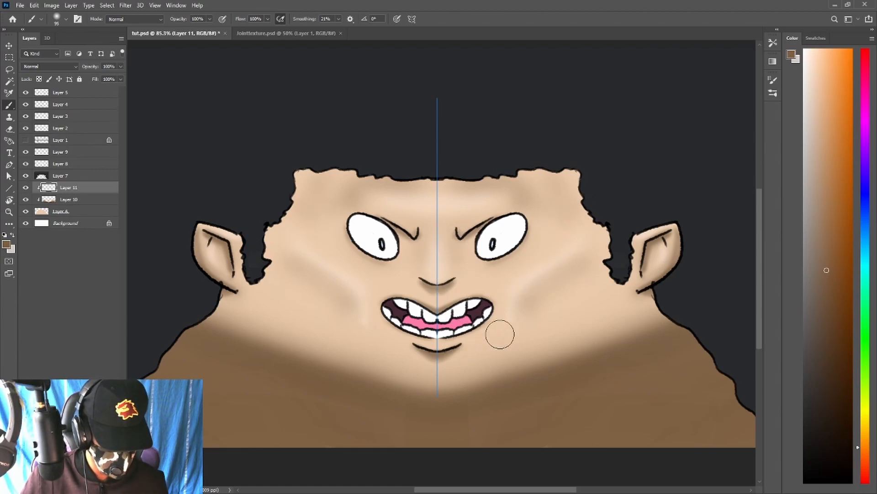
pyautogui.moveTo(655, 243)
pyautogui.mouseDown()
pyautogui.moveTo(642, 269)
pyautogui.moveTo(638, 252)
pyautogui.moveTo(641, 286)
pyautogui.mouseUp()
# Add a new layer directly above the hair fill on Layer 7 and clip it to that layer.
pyautogui.hotkey('ctrl', 'space')
pyautogui.moveTo(571, 297); pyautogui.dragTo(462, 299)
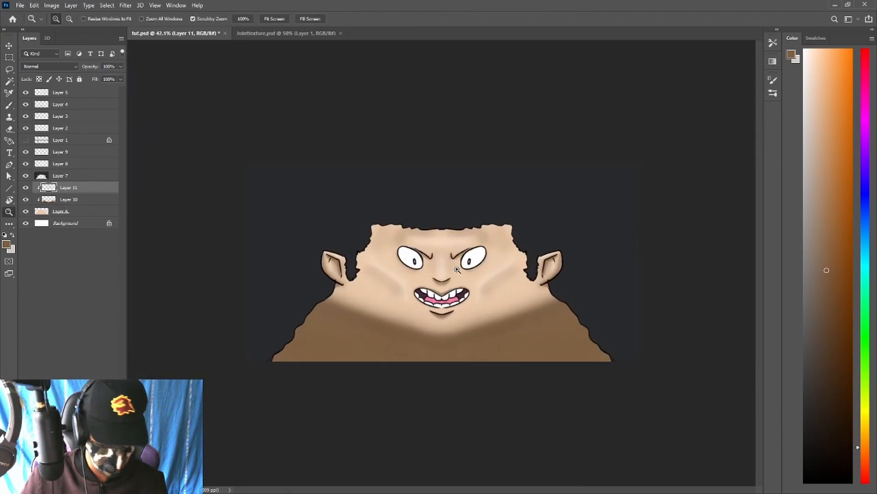
pyautogui.click(457, 269)
pyautogui.click(96, 172)
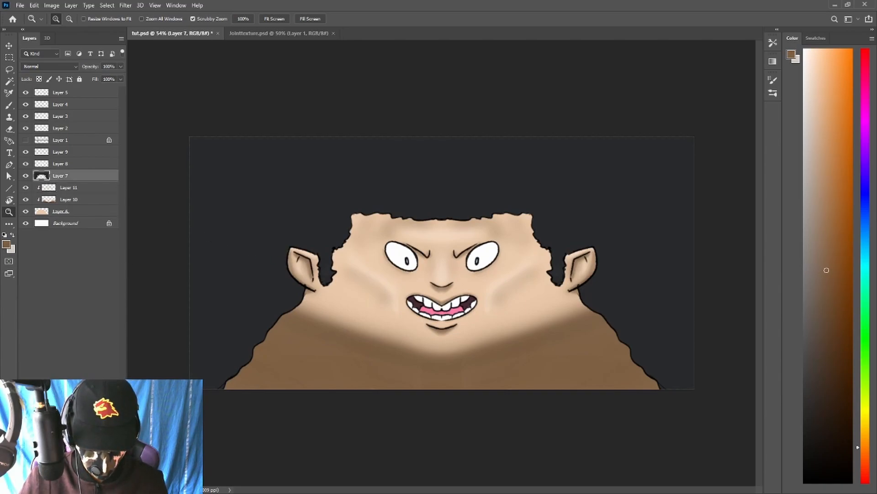
pyautogui.click(98, 488)
pyautogui.keyDown('alt'); pyautogui.click(85, 181); pyautogui.keyUp('alt')
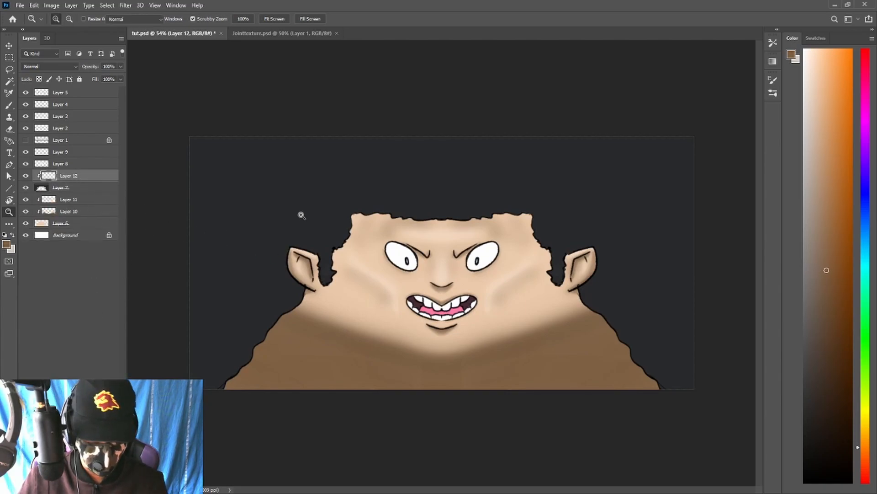
# Paint soft mirrored shadows through the hair on clipped Layer 12 with two progressively darker near-black shades, and save the document.
pyautogui.press('b')
pyautogui.keyDown('alt'); pyautogui.click(610, 222); pyautogui.keyUp('alt')
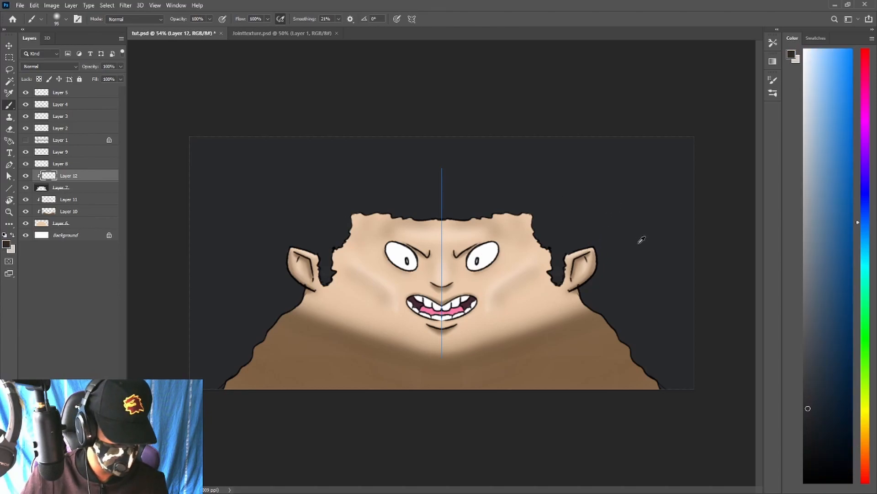
pyautogui.moveTo(811, 421); pyautogui.dragTo(813, 437)
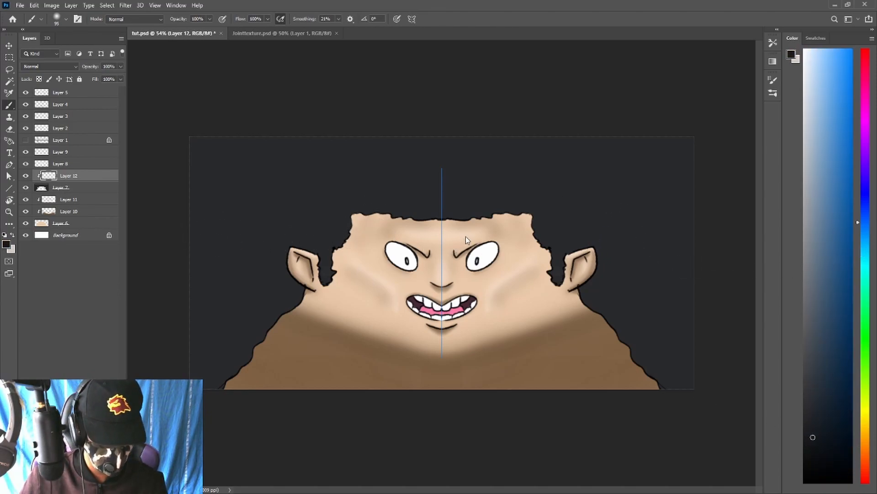
pyautogui.moveTo(345, 207)
pyautogui.mouseDown()
pyautogui.moveTo(313, 216)
pyautogui.moveTo(363, 213)
pyautogui.moveTo(312, 210)
pyautogui.moveTo(359, 201)
pyautogui.moveTo(428, 224)
pyautogui.moveTo(473, 220)
pyautogui.moveTo(369, 216)
pyautogui.moveTo(350, 236)
pyautogui.moveTo(363, 254)
pyautogui.moveTo(350, 217)
pyautogui.moveTo(313, 213)
pyautogui.moveTo(419, 214)
pyautogui.moveTo(349, 203)
pyautogui.moveTo(340, 190)
pyautogui.moveTo(367, 223)
pyautogui.mouseUp()
pyautogui.hotkey('ctrl', 'z')
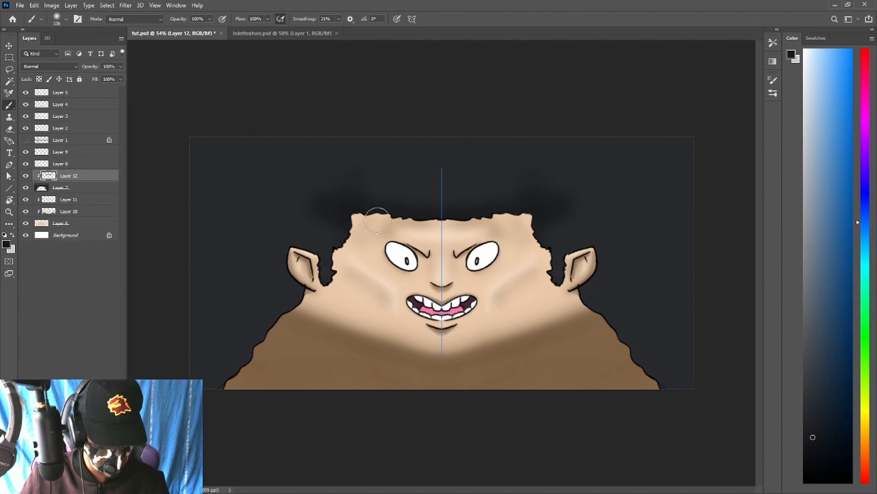
pyautogui.moveTo(308, 305)
pyautogui.mouseDown()
pyautogui.moveTo(278, 293)
pyautogui.moveTo(273, 260)
pyautogui.moveTo(249, 254)
pyautogui.moveTo(289, 294)
pyautogui.moveTo(268, 303)
pyautogui.moveTo(258, 341)
pyautogui.moveTo(233, 340)
pyautogui.moveTo(211, 314)
pyautogui.moveTo(252, 322)
pyautogui.moveTo(217, 230)
pyautogui.moveTo(228, 226)
pyautogui.moveTo(236, 270)
pyautogui.moveTo(230, 221)
pyautogui.moveTo(272, 206)
pyautogui.moveTo(301, 169)
pyautogui.moveTo(289, 209)
pyautogui.moveTo(302, 228)
pyautogui.moveTo(355, 234)
pyautogui.moveTo(302, 233)
pyautogui.mouseUp()
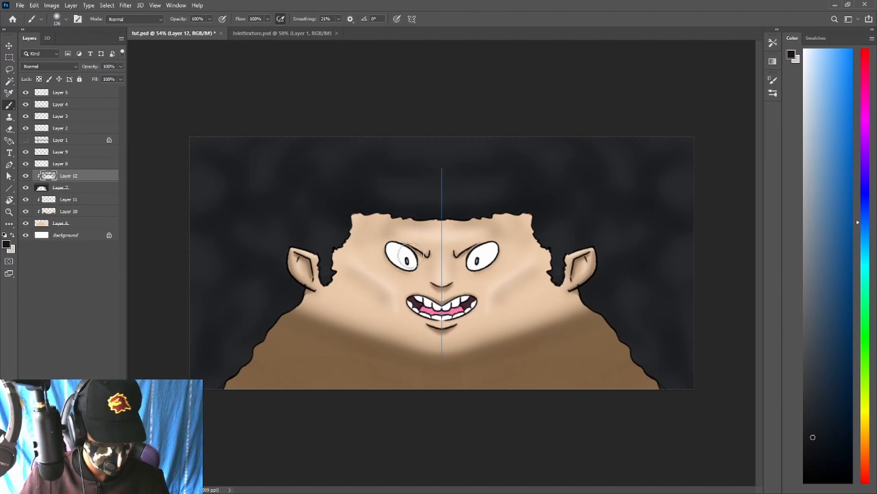
pyautogui.click(815, 454)
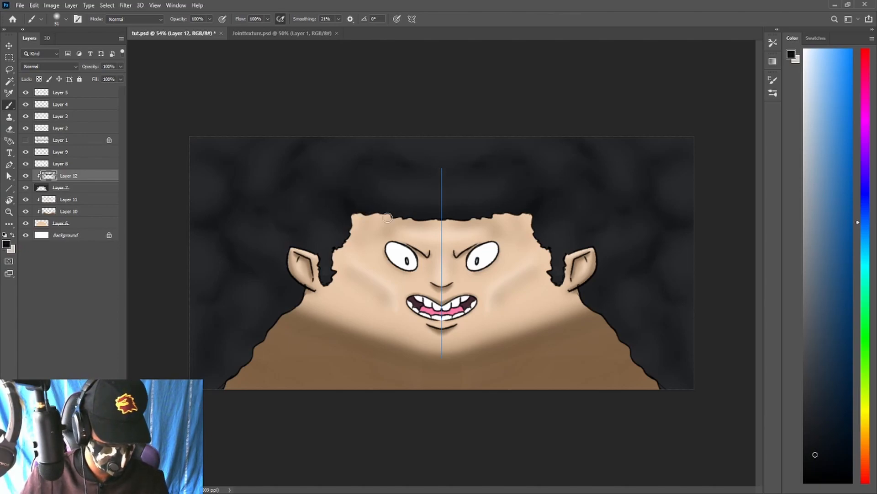
pyautogui.hotkey('ctrl', 's')
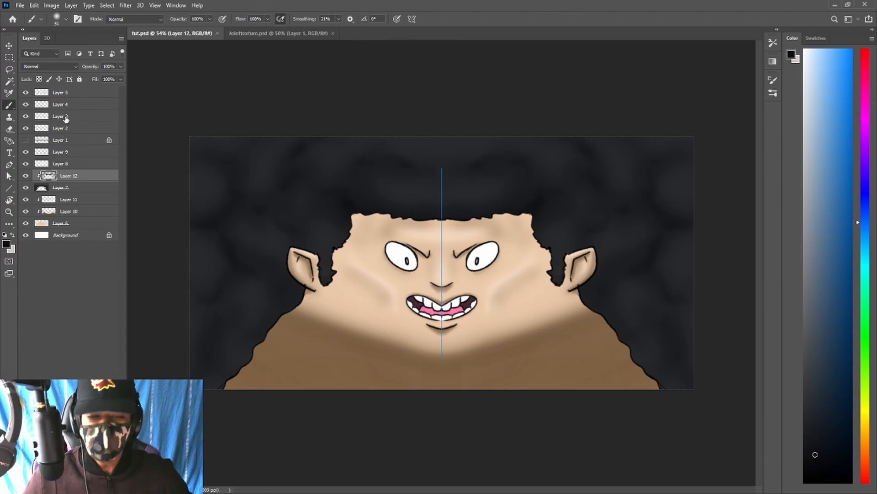
# Wrap all layers from Layer 5 down to Layer 6 onto a 3D sphere mesh and rotate it to inspect the face.
pyautogui.click(84, 93)
pyautogui.keyDown('shift'); pyautogui.click(61, 223); pyautogui.keyUp('shift')
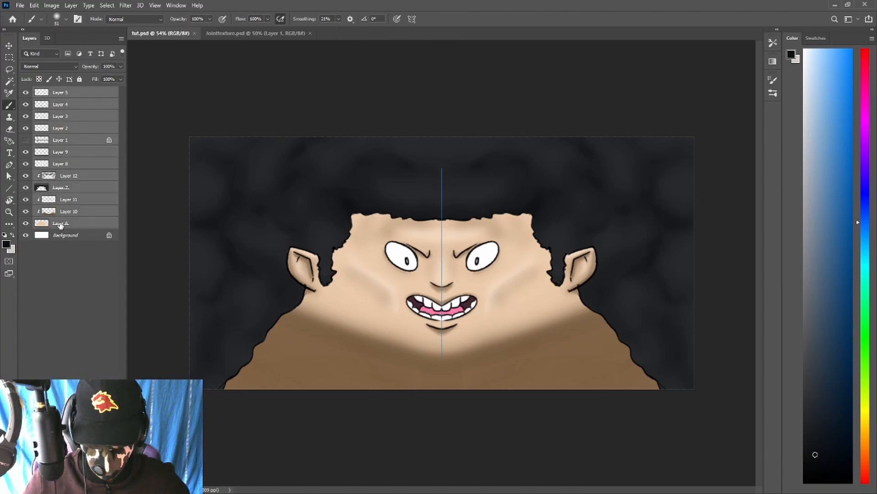
pyautogui.click(47, 39)
pyautogui.click(73, 147)
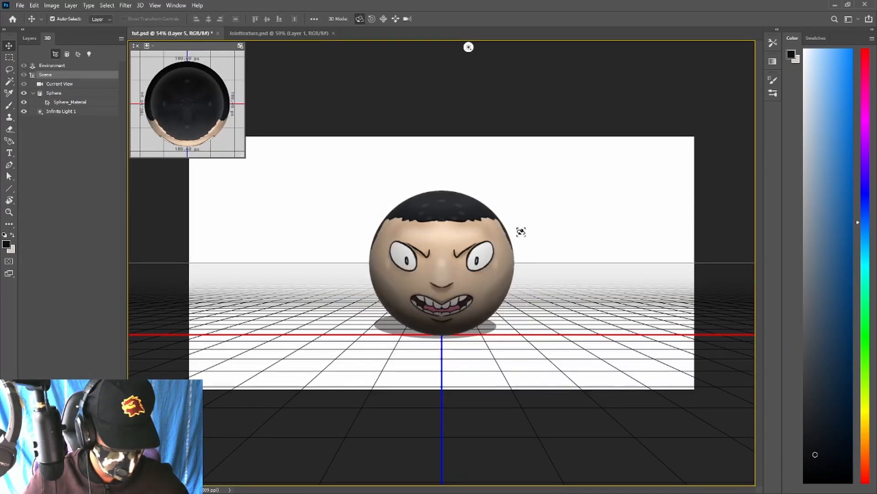
pyautogui.moveTo(523, 254); pyautogui.dragTo(649, 236)
pyautogui.moveTo(511, 238); pyautogui.dragTo(518, 258)
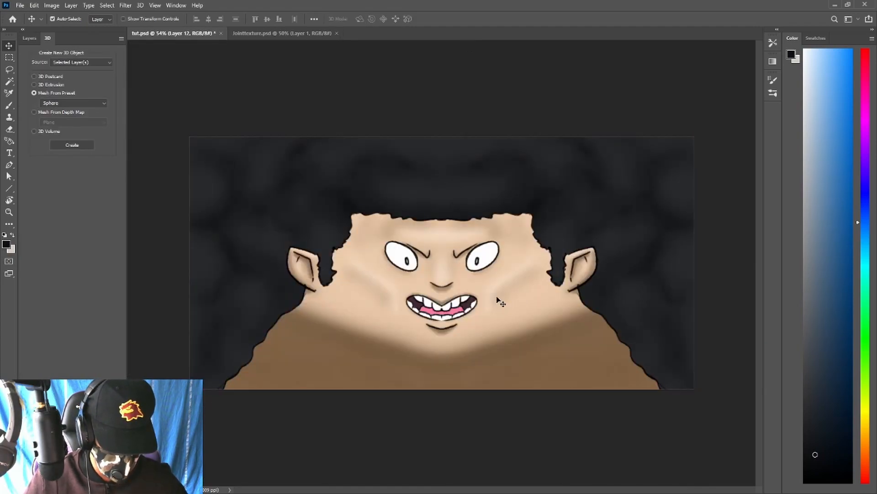
# Add a new empty layer above Layer 5 at the top of the layer stack.
pyautogui.click(33, 40)
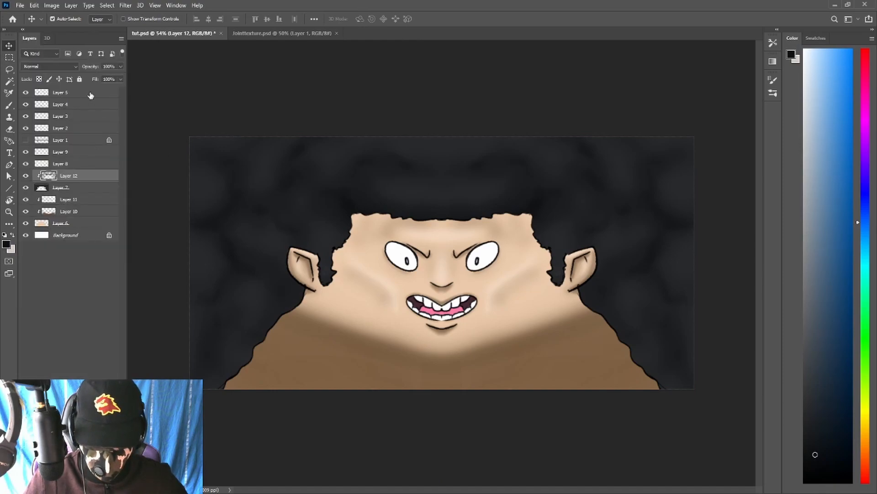
pyautogui.click(59, 92)
pyautogui.hotkey('ctrl', 'shift', 'alt', 'n')
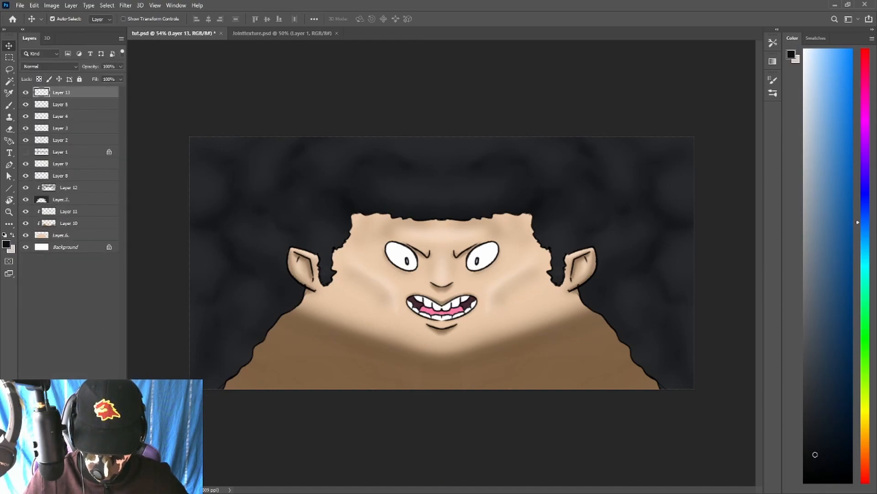
# Draw a small white signature with a size 10 brush over the lower-right edge of the hair on Layer 13.
pyautogui.press('b')
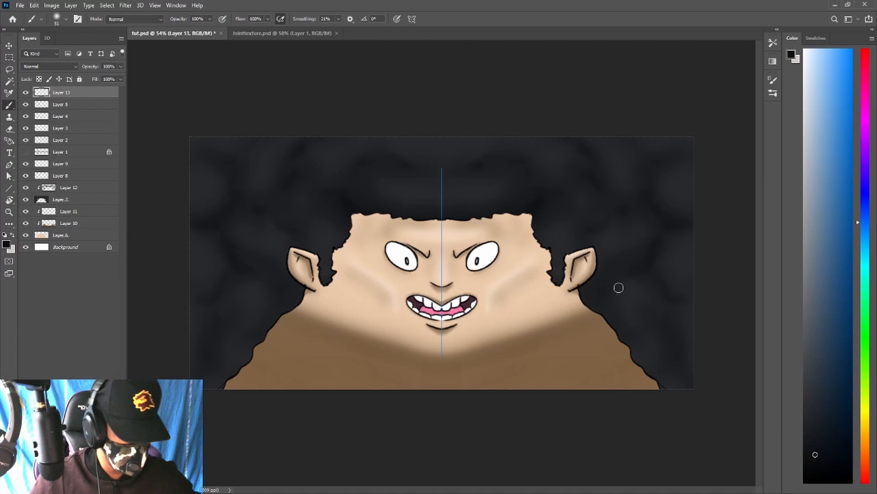
pyautogui.press('z')
pyautogui.moveTo(621, 307)
pyautogui.mouseDown()
pyautogui.moveTo(639, 299)
pyautogui.moveTo(523, 237)
pyautogui.moveTo(529, 262)
pyautogui.mouseUp()
pyautogui.press('b')
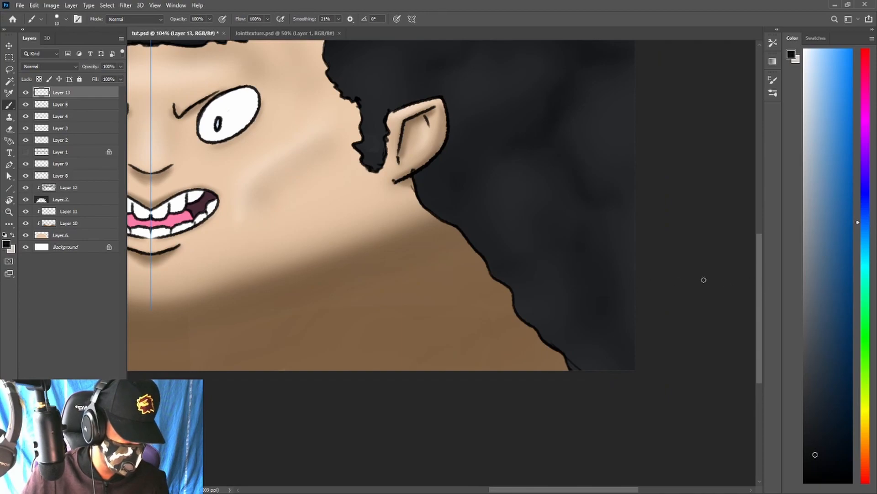
pyautogui.click(811, 88)
pyautogui.moveTo(811, 88); pyautogui.dragTo(780, 34)
pyautogui.moveTo(538, 231); pyautogui.dragTo(523, 284)
pyautogui.moveTo(482, 332); pyautogui.dragTo(473, 336)
pyautogui.moveTo(540, 229)
pyautogui.mouseDown()
pyautogui.moveTo(538, 335)
pyautogui.moveTo(486, 337)
pyautogui.moveTo(535, 340)
pyautogui.moveTo(539, 332)
pyautogui.moveTo(525, 318)
pyautogui.moveTo(524, 336)
pyautogui.moveTo(518, 317)
pyautogui.moveTo(580, 316)
pyautogui.moveTo(556, 318)
pyautogui.moveTo(607, 336)
pyautogui.moveTo(614, 352)
pyautogui.mouseUp()
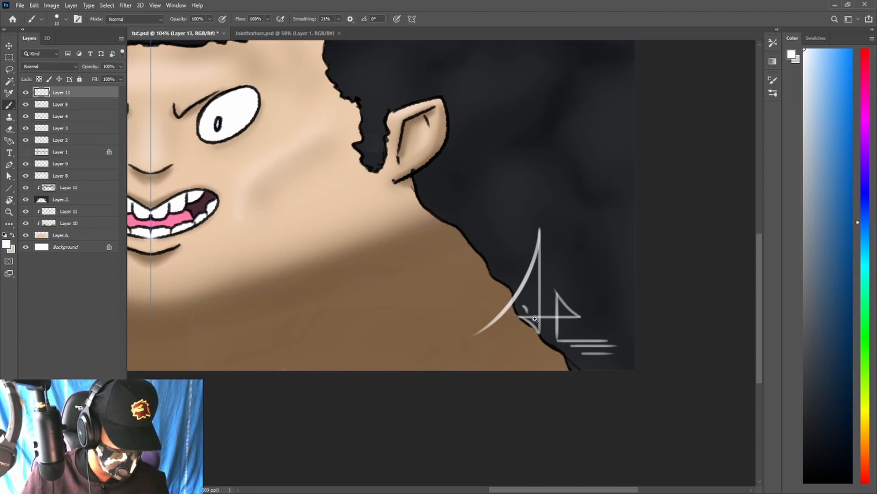
# Turn off paint symmetry and delete the signature's mirrored copy from the lower-left part of the drawing.
pyautogui.hotkey('ctrl', '0')
pyautogui.press('z')
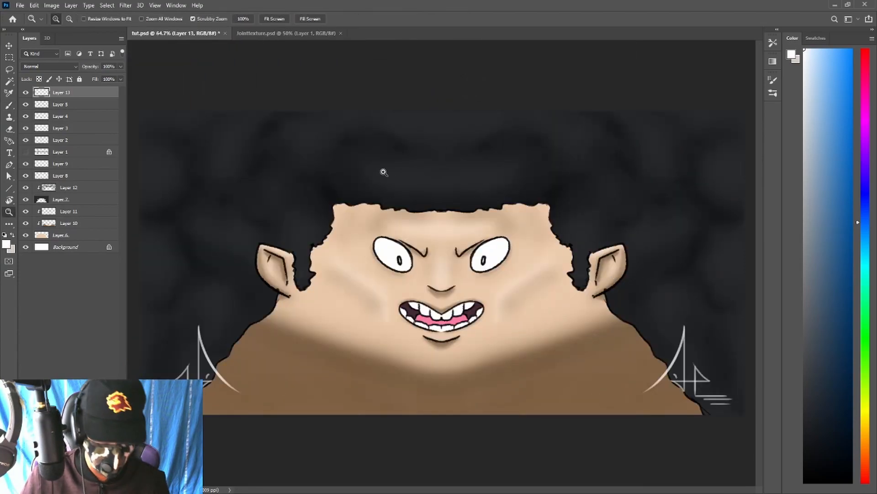
pyautogui.press('b')
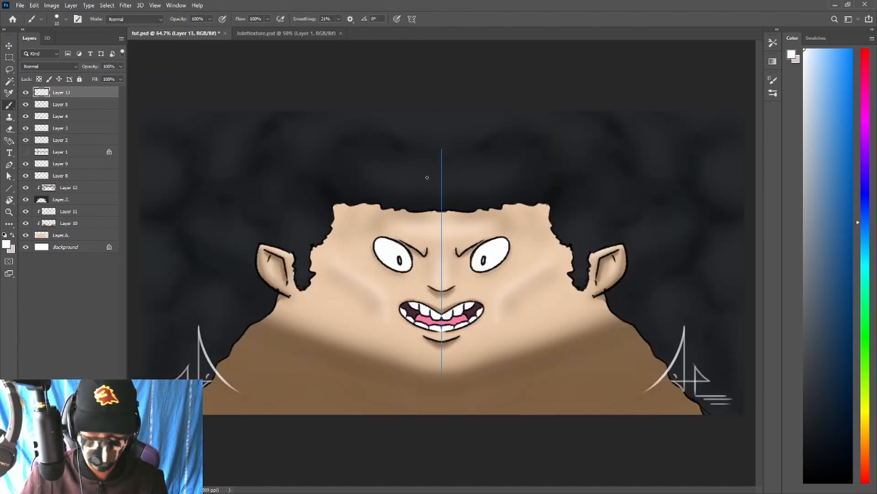
pyautogui.click(436, 32)
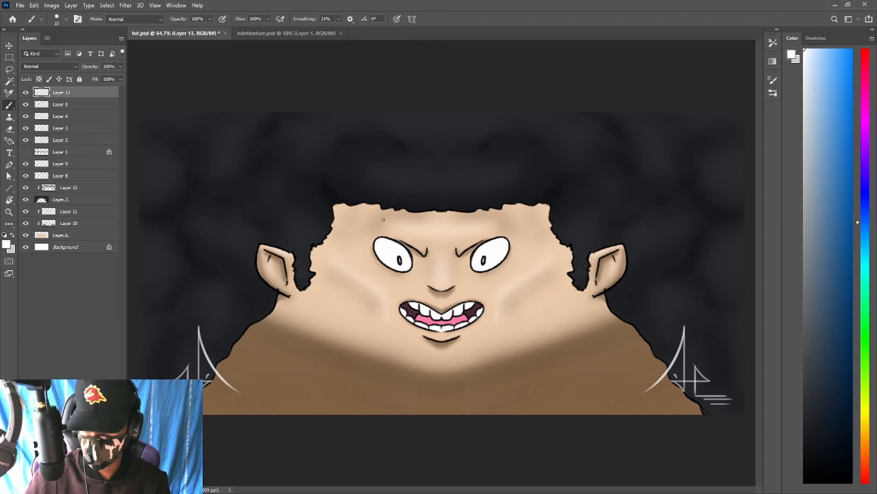
pyautogui.press('l')
pyautogui.moveTo(250, 302)
pyautogui.mouseDown()
pyautogui.moveTo(141, 320)
pyautogui.moveTo(274, 411)
pyautogui.mouseUp()
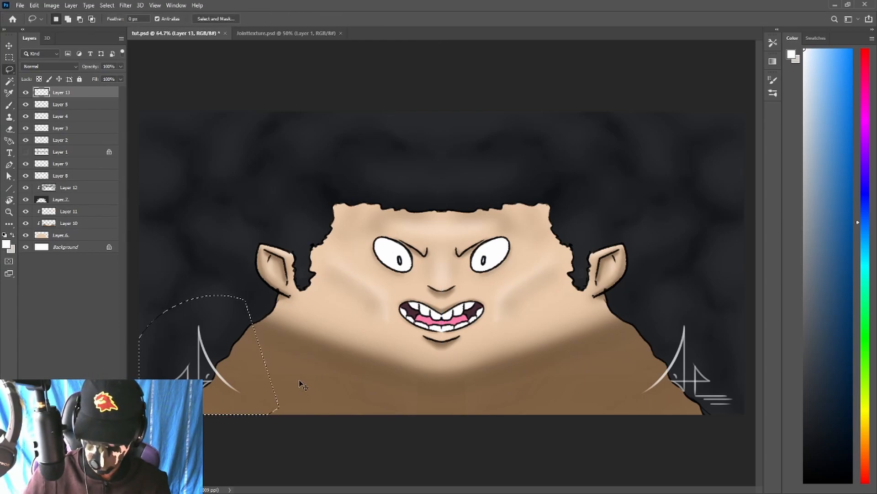
pyautogui.press('Delete')
pyautogui.hotkey('ctrl', 'd')
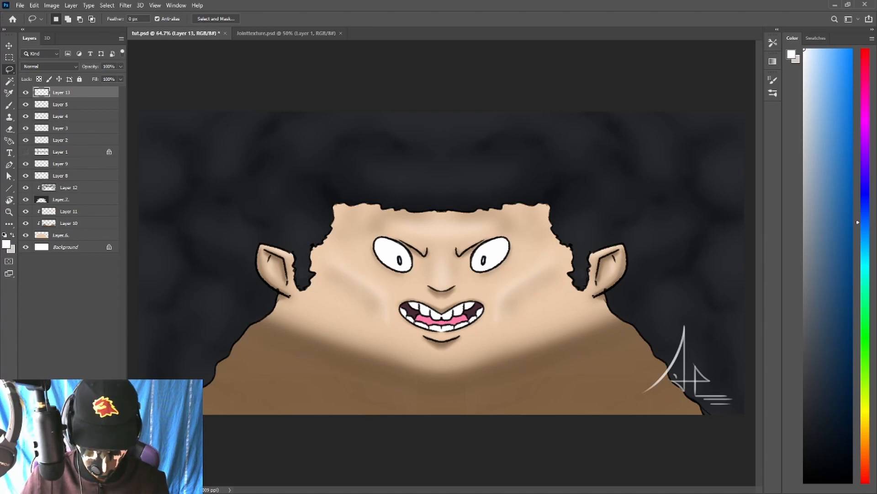
# Add a new layer and hand-letter WATER in large white strokes with a size 28 brush across the hair and face.
pyautogui.hotkey('ctrl', 'shift', 'alt', 'n')
pyautogui.press('b')
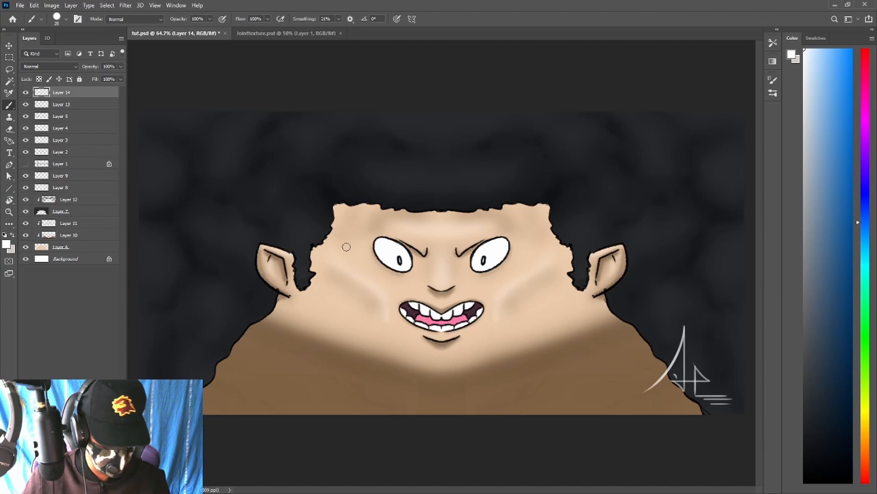
pyautogui.moveTo(182, 135)
pyautogui.mouseDown()
pyautogui.moveTo(244, 225)
pyautogui.moveTo(276, 209)
pyautogui.moveTo(280, 161)
pyautogui.moveTo(286, 344)
pyautogui.mouseUp()
pyautogui.moveTo(311, 149); pyautogui.dragTo(334, 344)
pyautogui.moveTo(293, 262); pyautogui.dragTo(336, 246)
pyautogui.moveTo(316, 179)
pyautogui.mouseDown()
pyautogui.moveTo(383, 145)
pyautogui.moveTo(353, 351)
pyautogui.mouseUp()
pyautogui.moveTo(374, 173)
pyautogui.mouseDown()
pyautogui.moveTo(364, 349)
pyautogui.moveTo(414, 320)
pyautogui.mouseUp()
pyautogui.moveTo(366, 263); pyautogui.dragTo(423, 226)
pyautogui.moveTo(364, 185)
pyautogui.mouseDown()
pyautogui.moveTo(432, 166)
pyautogui.moveTo(399, 351)
pyautogui.mouseUp()
pyautogui.moveTo(437, 139)
pyautogui.mouseDown()
pyautogui.moveTo(464, 192)
pyautogui.moveTo(460, 299)
pyautogui.moveTo(478, 336)
pyautogui.mouseUp()
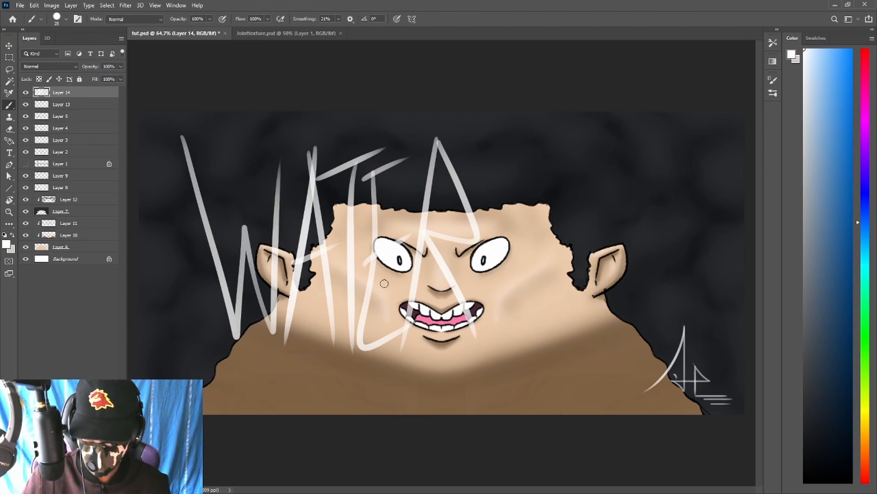
# Transform the WATER lettering on Layer 14 by moving it left to the edge of the canvas.
pyautogui.press('l')
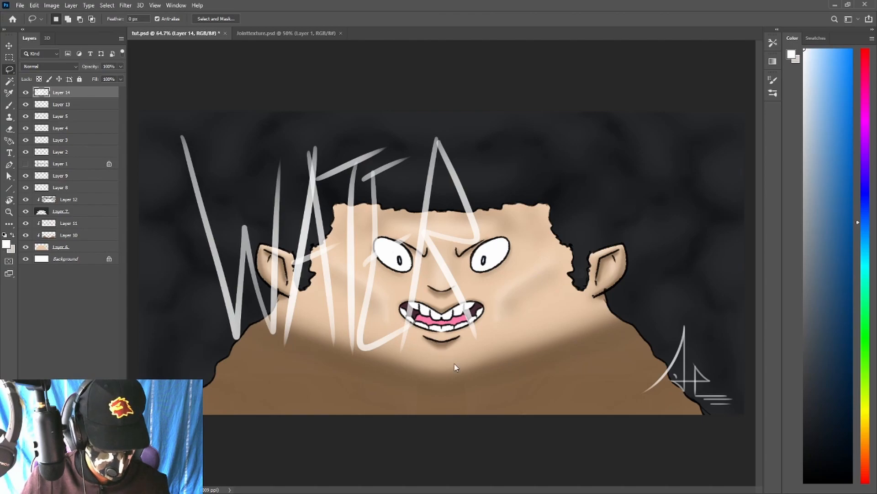
pyautogui.hotkey('ctrl', 't')
pyautogui.moveTo(441, 281); pyautogui.dragTo(398, 281)
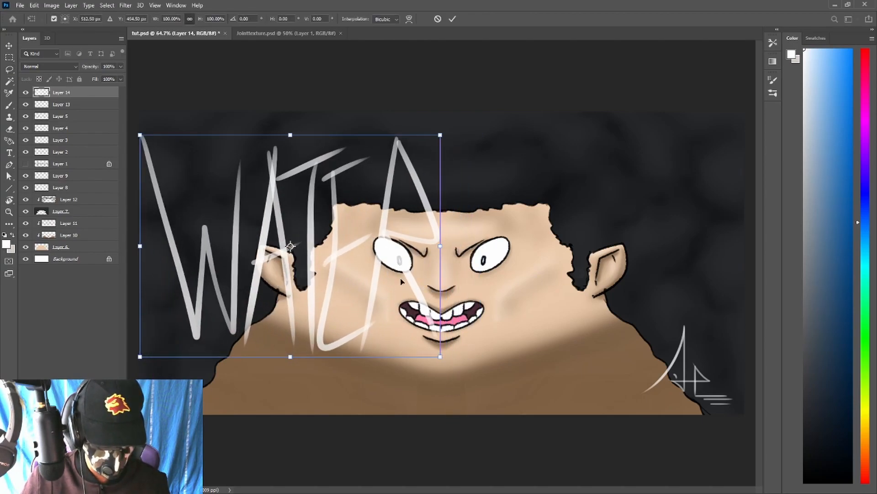
pyautogui.click(453, 19)
# Continue the watermark with tall white hand-lettered strokes to the right of WATER, undoing the misplaced ones.
pyautogui.press('b')
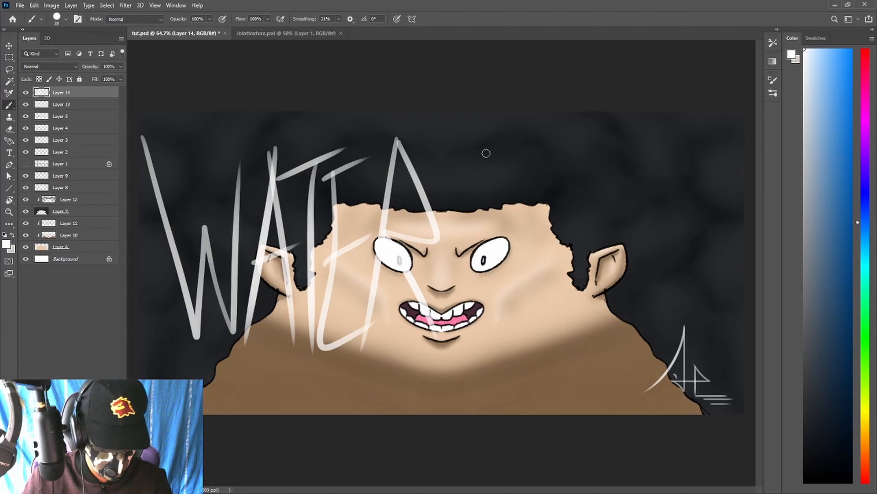
pyautogui.moveTo(487, 147); pyautogui.dragTo(470, 325)
pyautogui.hotkey('ctrl', 'z')
pyautogui.moveTo(496, 152)
pyautogui.mouseDown()
pyautogui.moveTo(459, 366)
pyautogui.moveTo(511, 325)
pyautogui.mouseUp()
pyautogui.moveTo(526, 153); pyautogui.dragTo(530, 371)
pyautogui.moveTo(563, 151); pyautogui.dragTo(530, 370)
pyautogui.moveTo(587, 161)
pyautogui.mouseDown()
pyautogui.moveTo(554, 228)
pyautogui.moveTo(574, 368)
pyautogui.mouseUp()
pyautogui.hotkey('ctrl', 'z')
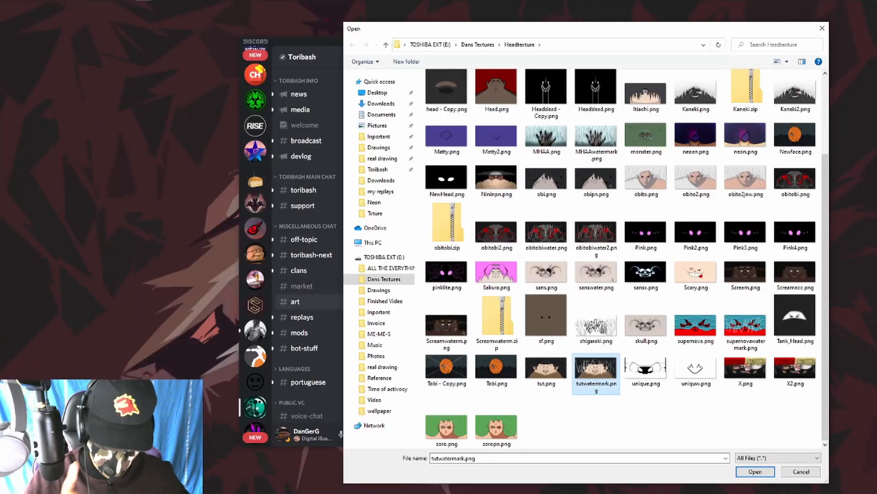
# Switch to the web browser, open the ToribashTextures site and log in to the existing account for uploading.
pyautogui.click(41, 3)
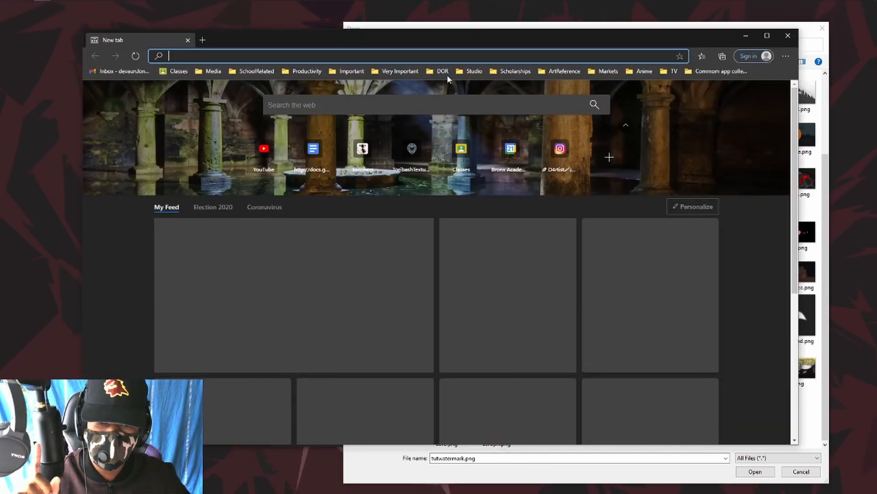
pyautogui.click(412, 149)
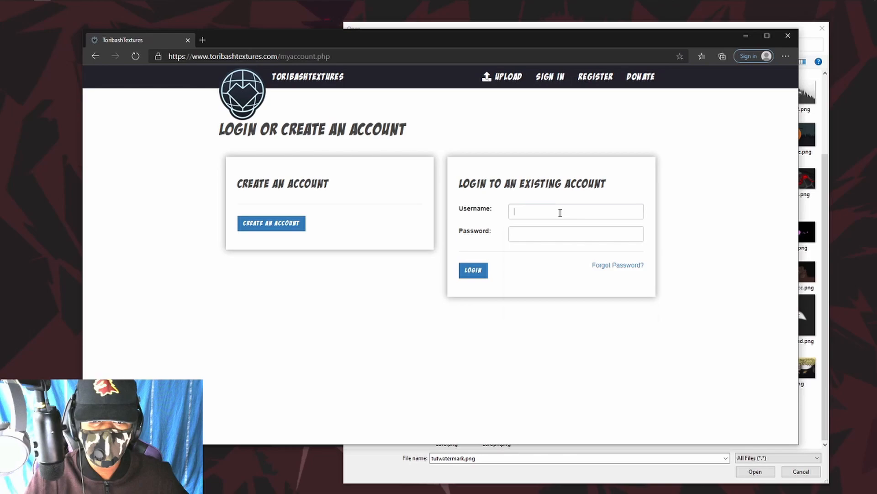
pyautogui.click(560, 212)
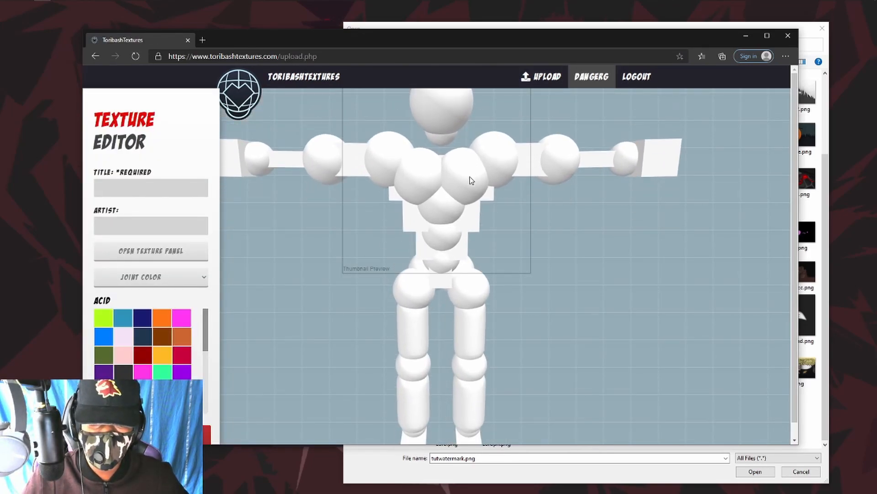
# Load tut.png from the Headtexture folder in Dans Textures as the model's head texture.
pyautogui.scroll(8, 455, 181)
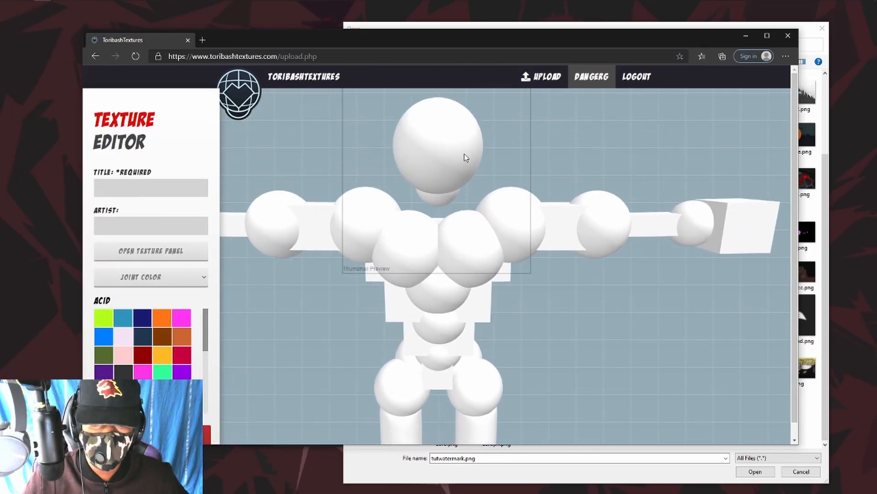
pyautogui.scroll(6, 478, 137)
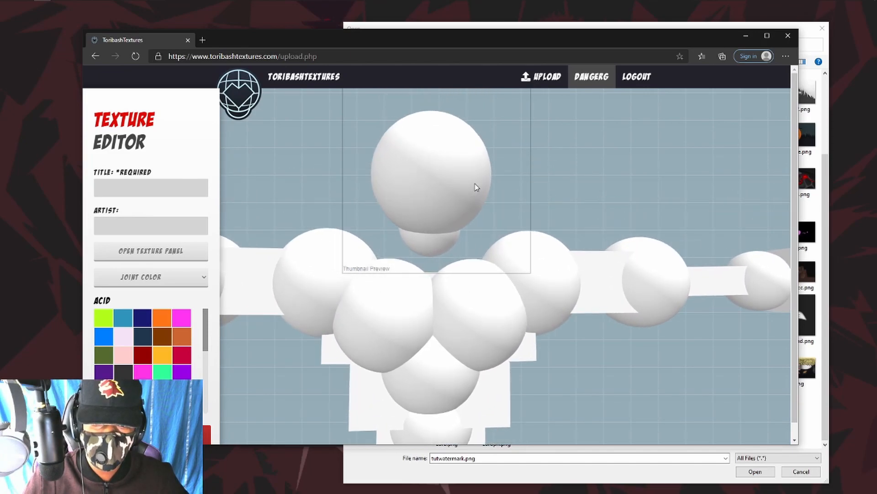
pyautogui.click(154, 250)
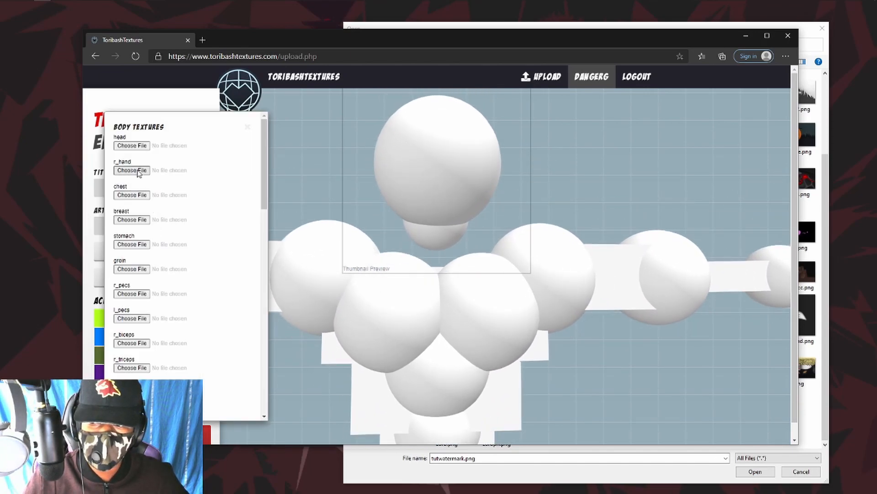
pyautogui.click(248, 128)
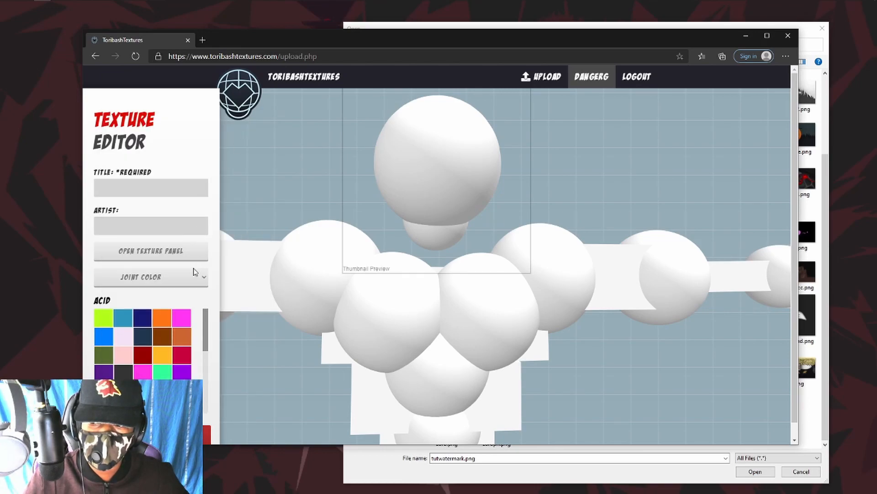
pyautogui.click(167, 251)
pyautogui.click(122, 145)
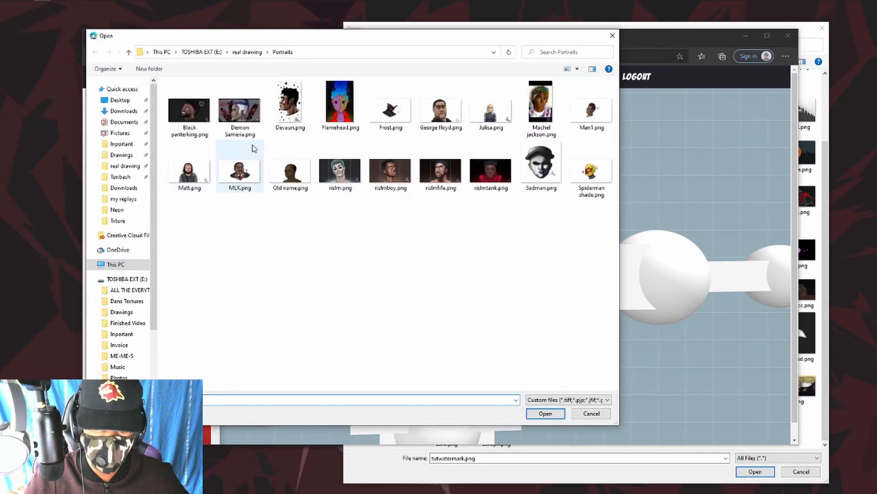
pyautogui.click(128, 301)
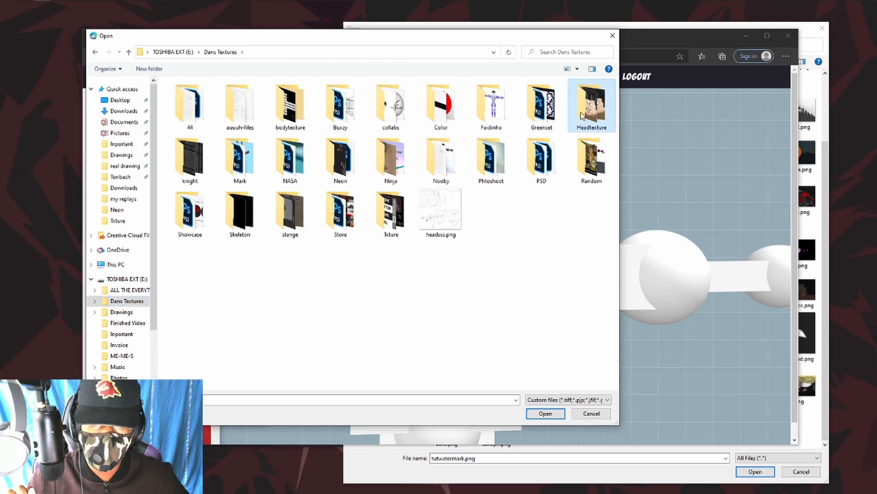
pyautogui.doubleClick(582, 115)
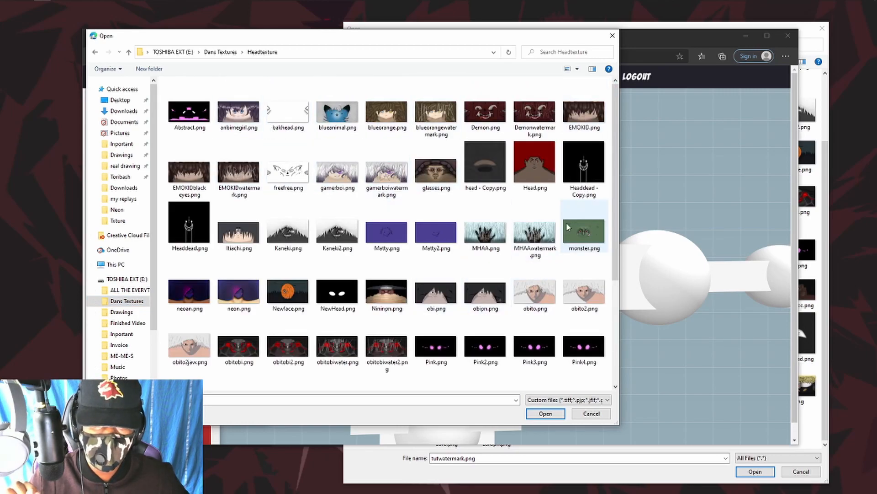
pyautogui.scroll(-3, 457, 242)
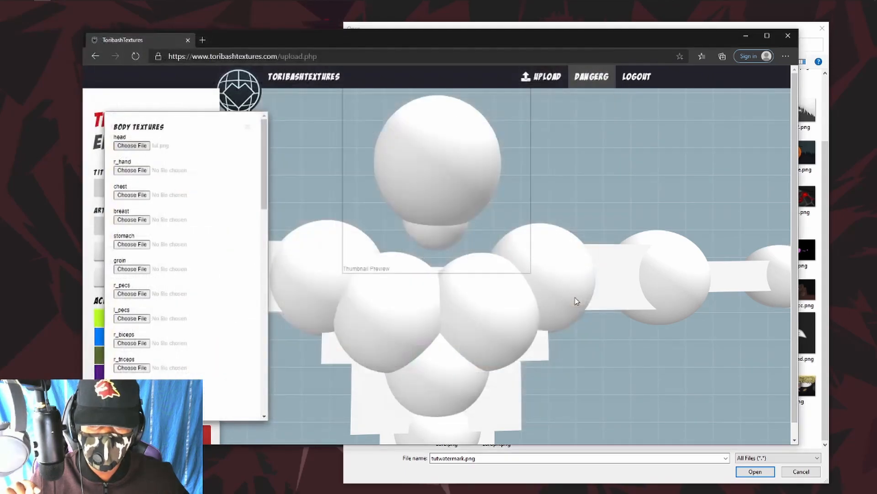
pyautogui.doubleClick(579, 301)
# Rotate the model to a three-quarter view so the textured head fills the thumbnail preview frame.
pyautogui.moveTo(464, 173); pyautogui.dragTo(530, 316)
pyautogui.moveTo(438, 185)
pyautogui.mouseDown()
pyautogui.moveTo(457, 185)
pyautogui.moveTo(449, 188)
pyautogui.mouseUp()
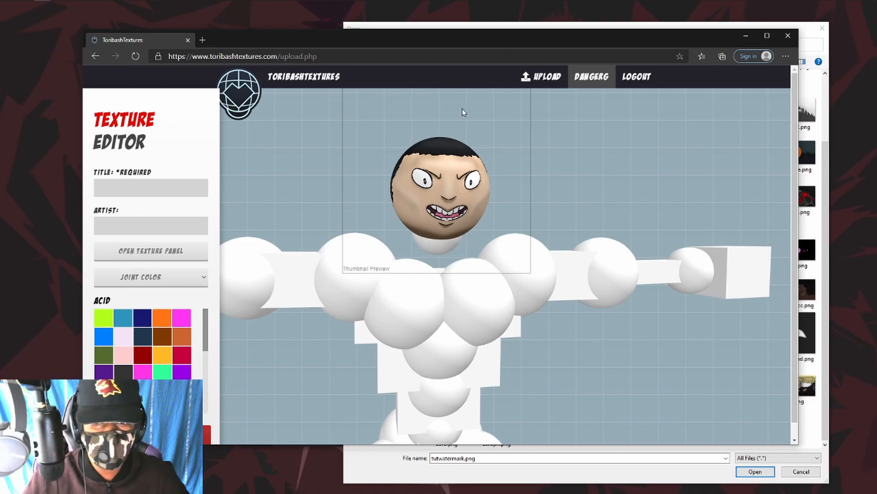
pyautogui.scroll(4, 450, 192)
pyautogui.scroll(2, 451, 181)
pyautogui.moveTo(450, 181); pyautogui.dragTo(501, 182)
pyautogui.moveTo(362, 146); pyautogui.dragTo(493, 172)
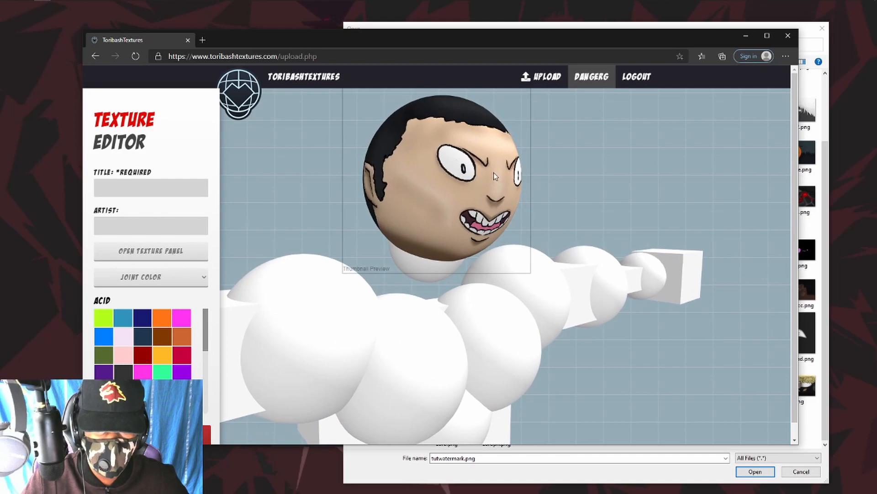
# Title the texture "tut" and fill in the artist's name.
pyautogui.click(129, 186)
pyautogui.write('tut')
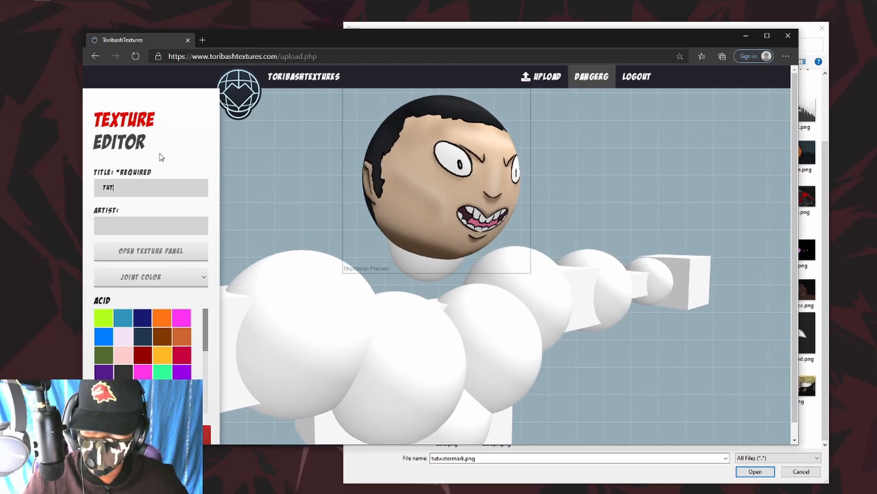
pyautogui.click(151, 226)
pyautogui.click(150, 242)
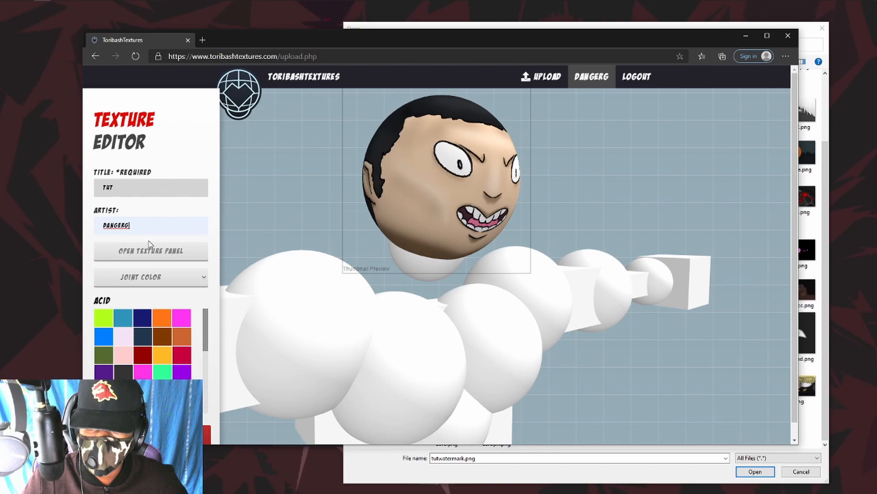
# Submit the texture and open its page from the recent uploads to inspect the head in 3D.
pyautogui.scroll(-1, 113, 323)
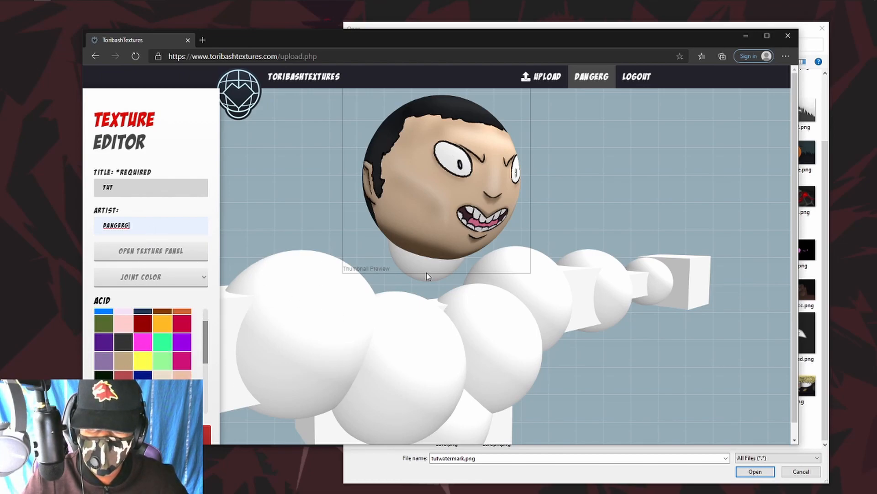
pyautogui.scroll(2, 114, 351)
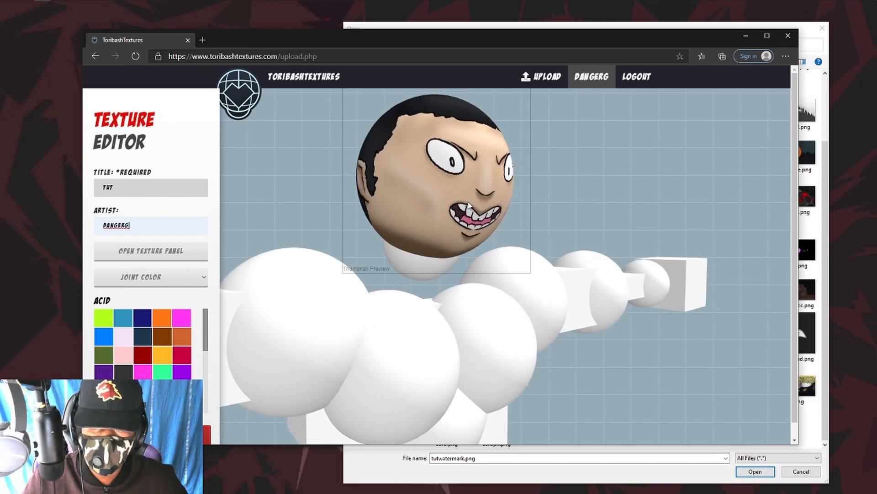
pyautogui.press('Return')
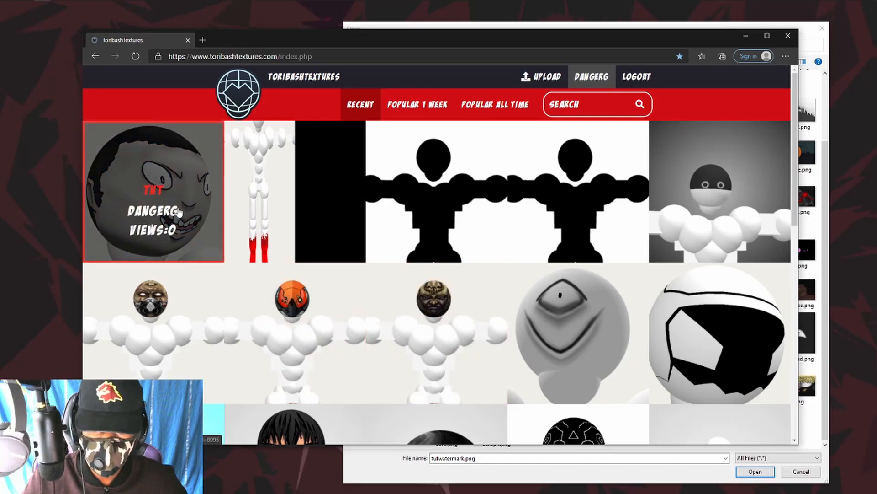
pyautogui.click(180, 195)
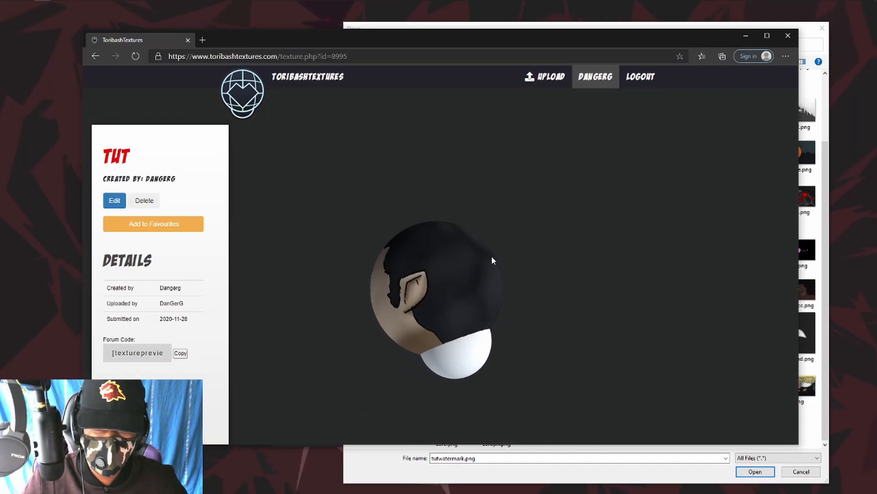
# Rotate the textured head in the 3D preview to inspect its hair, top, back and ear.
pyautogui.moveTo(460, 251); pyautogui.dragTo(453, 281)
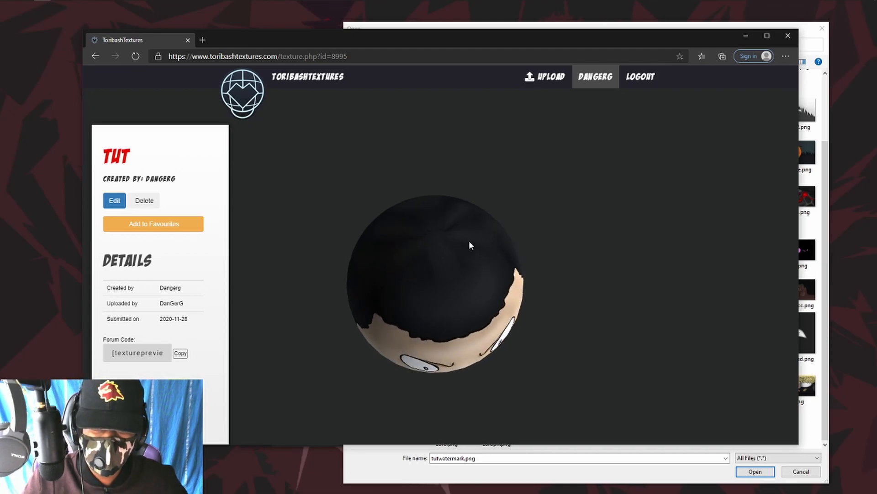
pyautogui.moveTo(470, 277); pyautogui.dragTo(426, 322)
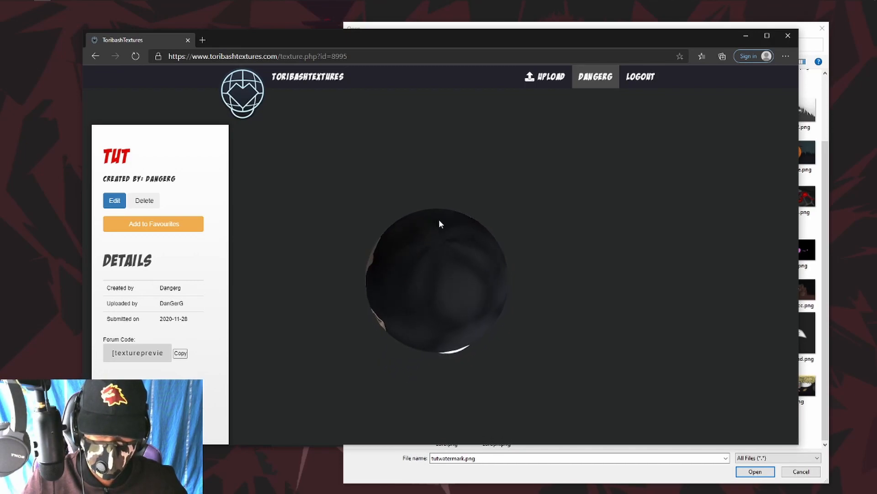
pyautogui.moveTo(441, 269); pyautogui.dragTo(499, 185)
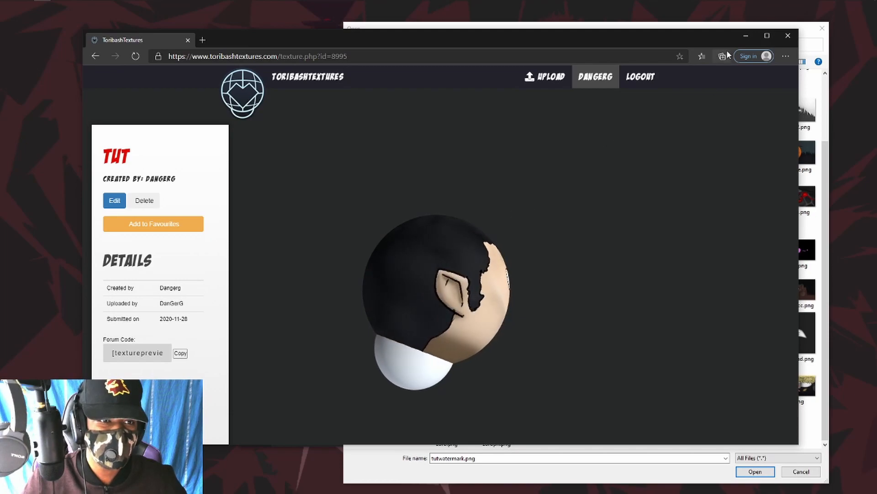
# Switch to Discord and attach tutwatermark.png from the Headtexture folder to a message in the Toribash server's art channel.
pyautogui.click(742, 37)
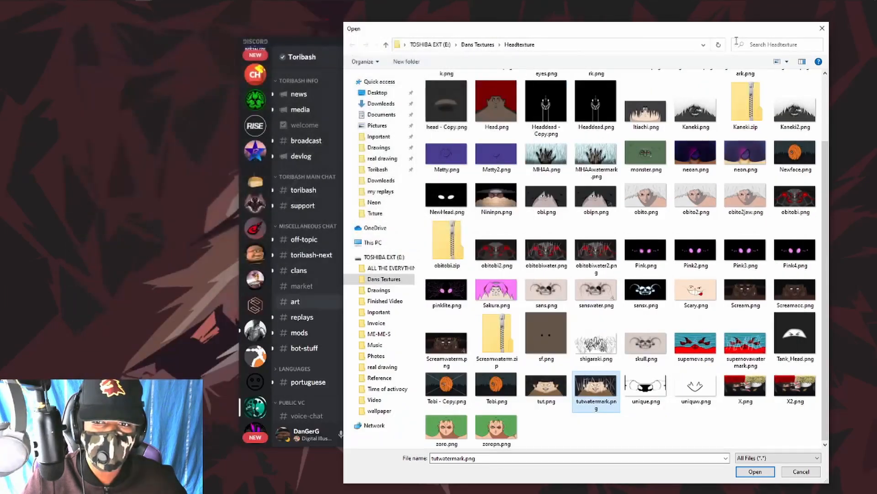
pyautogui.click(311, 37)
pyautogui.moveTo(323, 42)
pyautogui.mouseDown()
pyautogui.moveTo(286, 43)
pyautogui.moveTo(315, 46)
pyautogui.mouseUp()
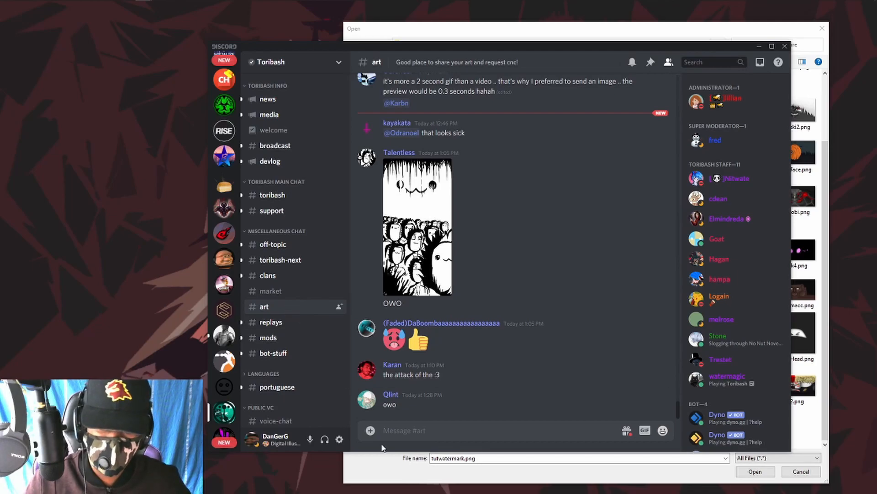
pyautogui.click(370, 431)
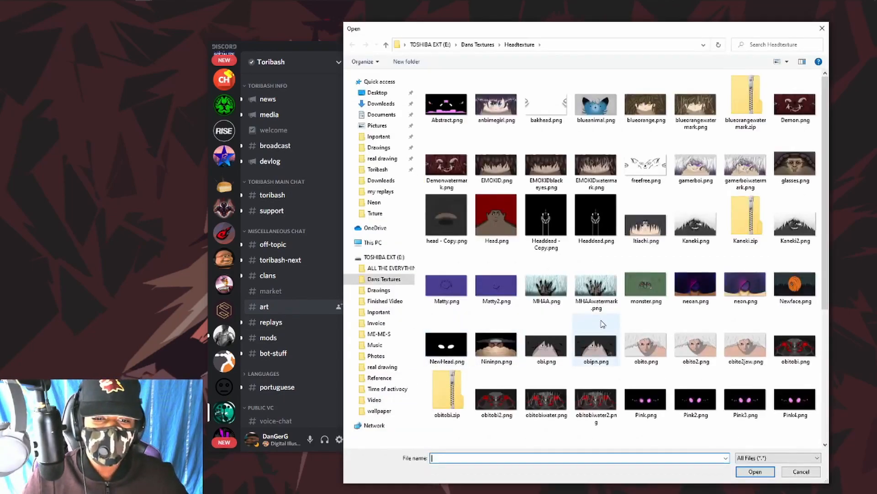
pyautogui.scroll(-5, 600, 297)
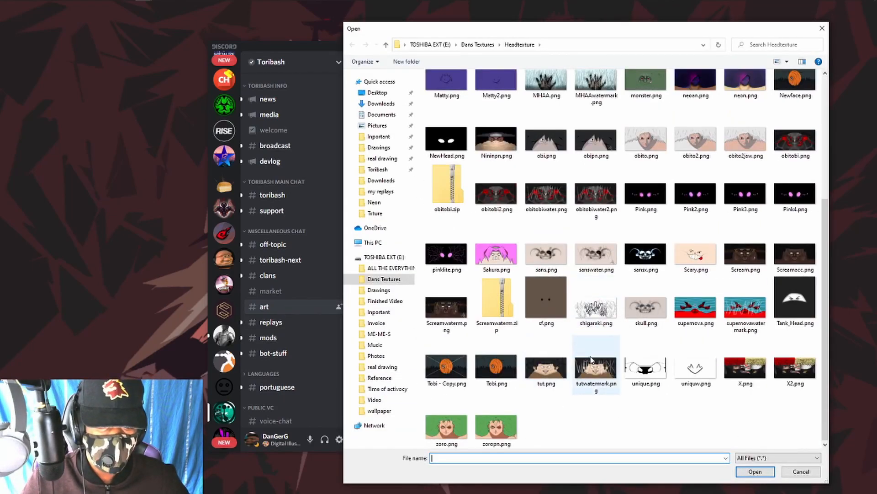
pyautogui.click(593, 359)
pyautogui.doubleClick(593, 359)
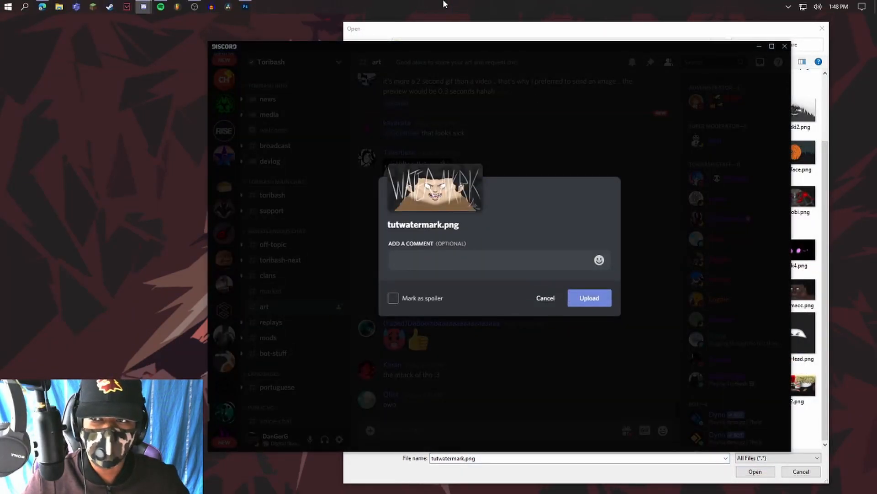
# Switch to the browser and copy the web address of the tut texture page.
pyautogui.click(42, 5)
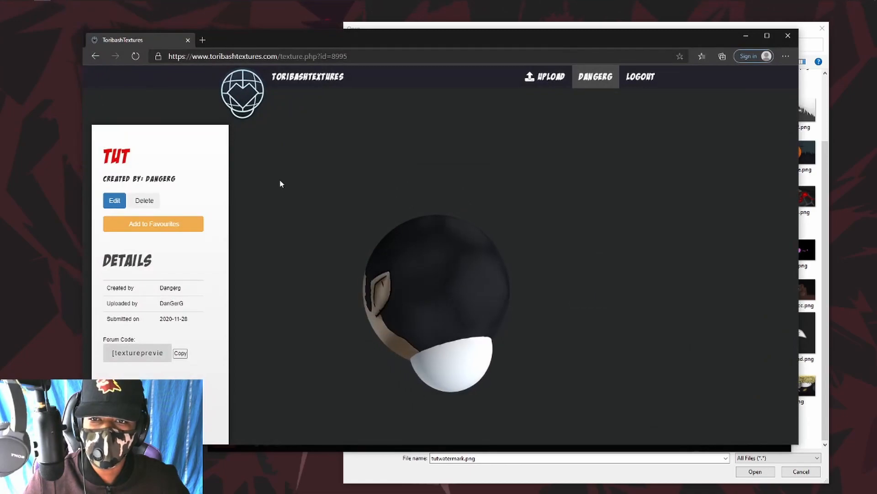
pyautogui.click(336, 56)
pyautogui.hotkey('ctrl', 'c')
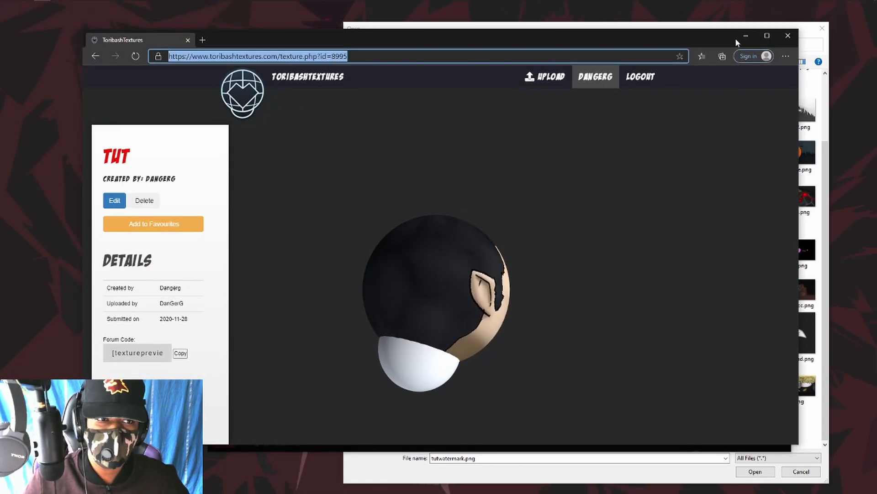
# Return to Discord, upload the attached watermarked image and send the copied texture page link in the art channel.
pyautogui.hotkey('alt', 'Tab')
pyautogui.click(589, 297)
pyautogui.hotkey('ctrl', 'v')
pyautogui.press('Return')
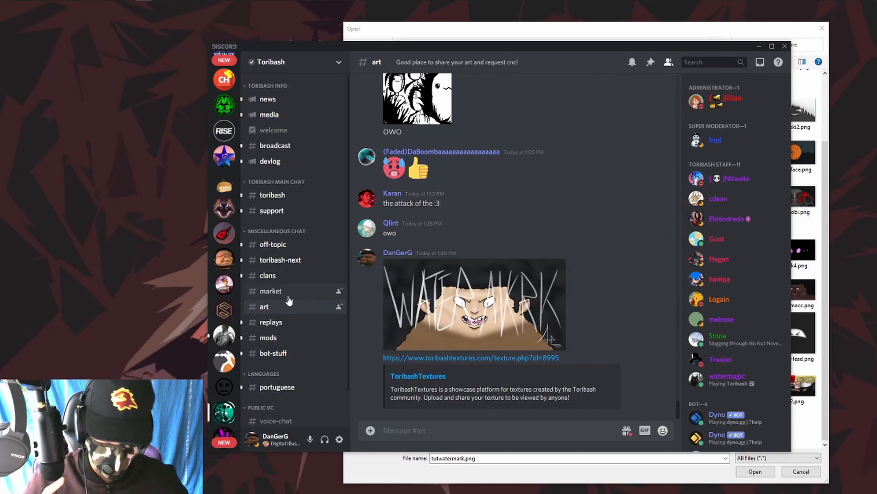
# View the recent posts in the market channel and return to the art channel.
pyautogui.click(263, 296)
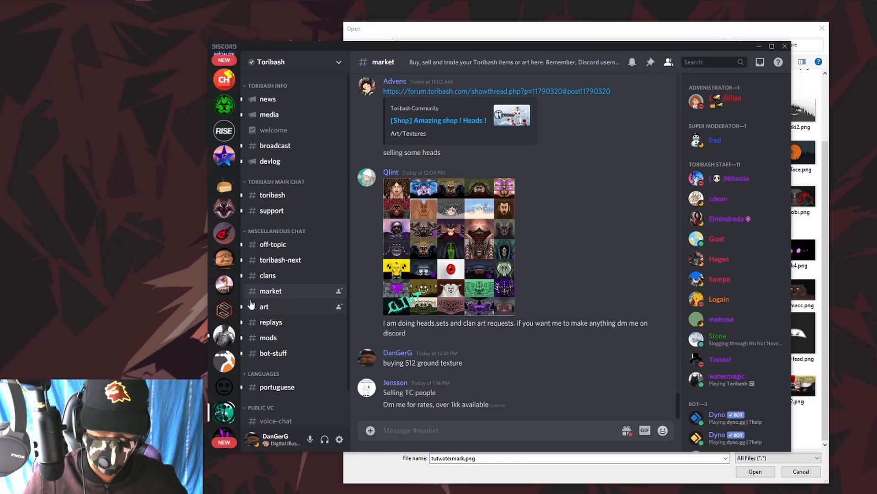
pyautogui.click(283, 311)
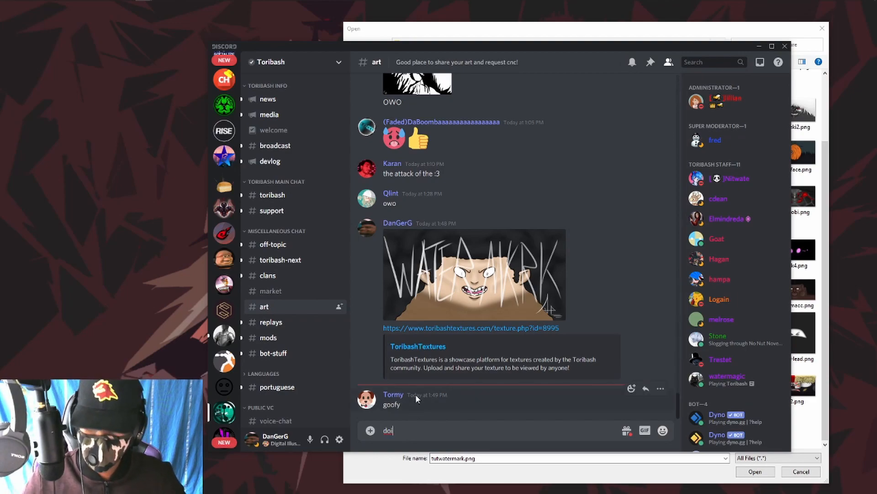
pyautogui.write('=')
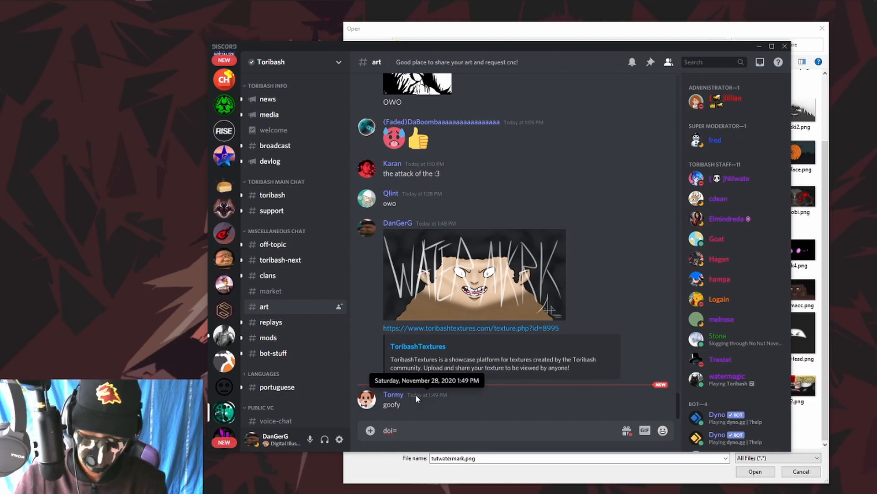
pyautogui.press('BackSpace')
pyautogui.press('BackSpace')
pyautogui.press('BackSpace')
pyautogui.press('BackSpace')
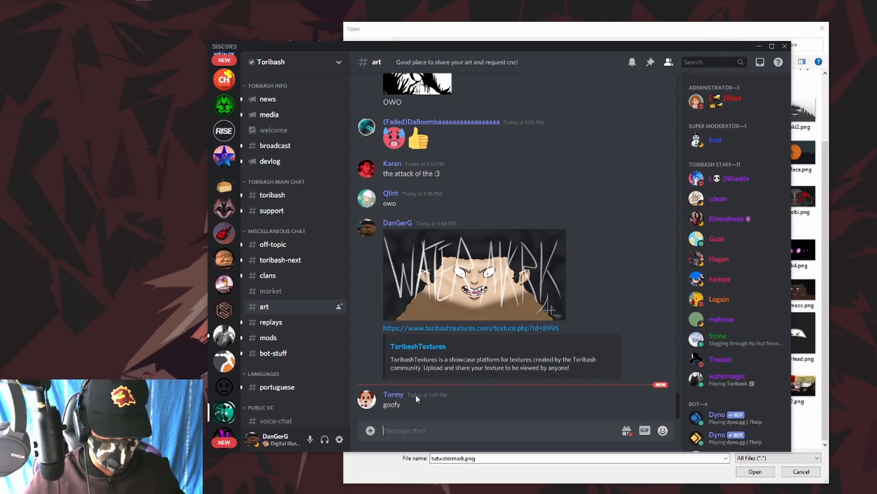